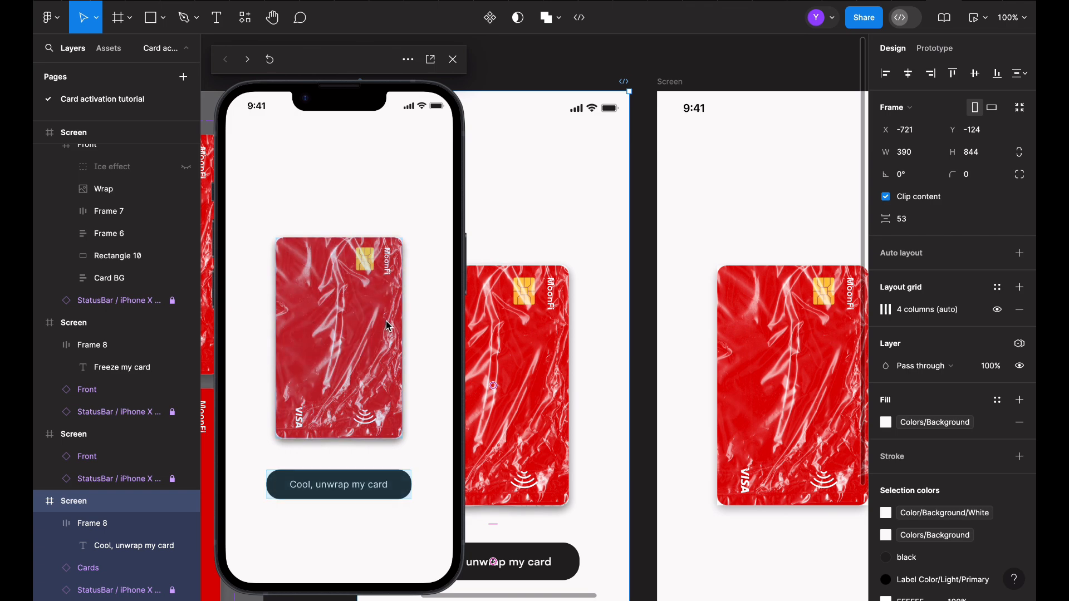
# Try the finished prototype: flip the wrapped card, unwrap it and freeze it.
pyautogui.moveTo(351, 351); pyautogui.dragTo(270, 353)
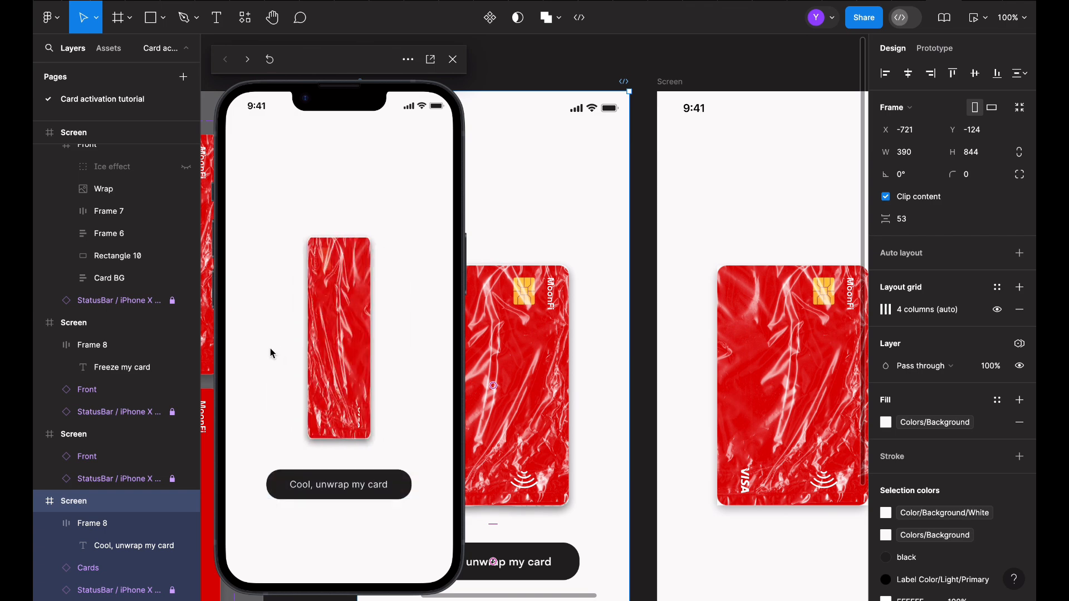
pyautogui.click(332, 484)
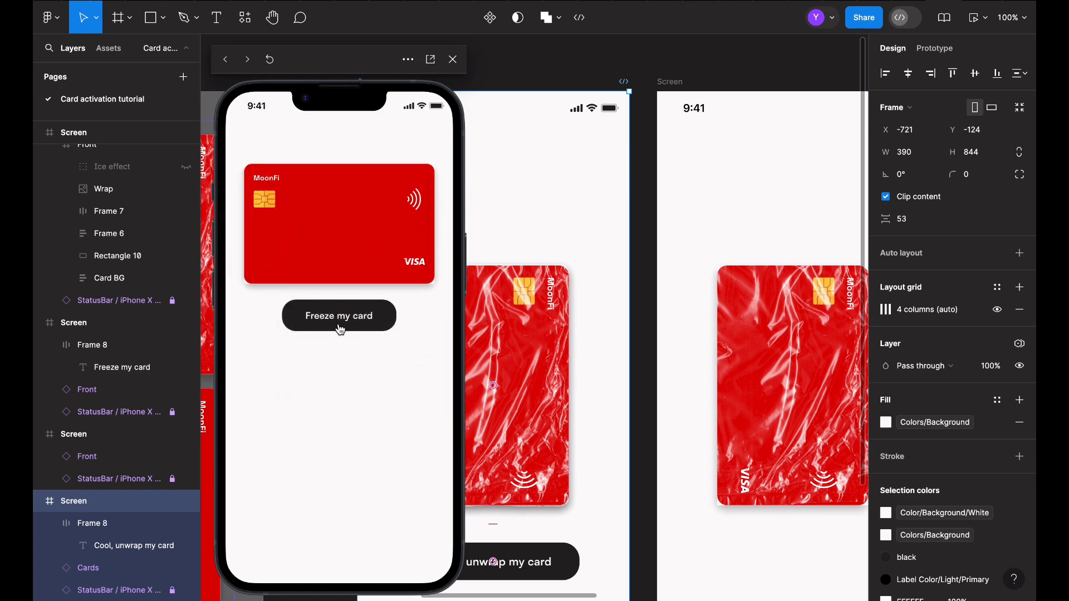
pyautogui.click(340, 329)
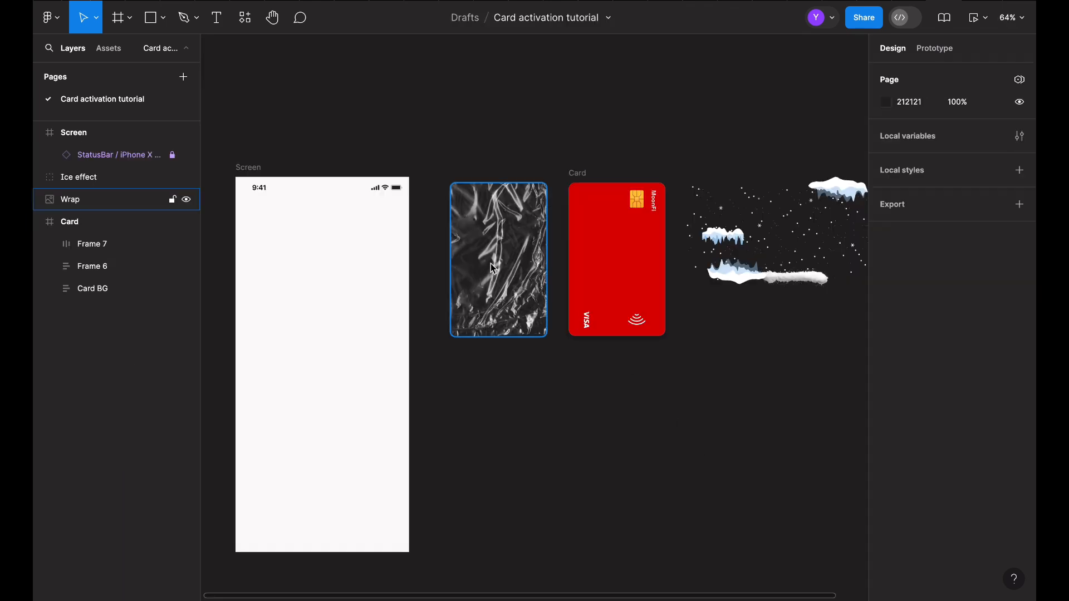
# Inspect the Wrap image, the Card frame and the Ice effect group on the canvas.
pyautogui.click(490, 263)
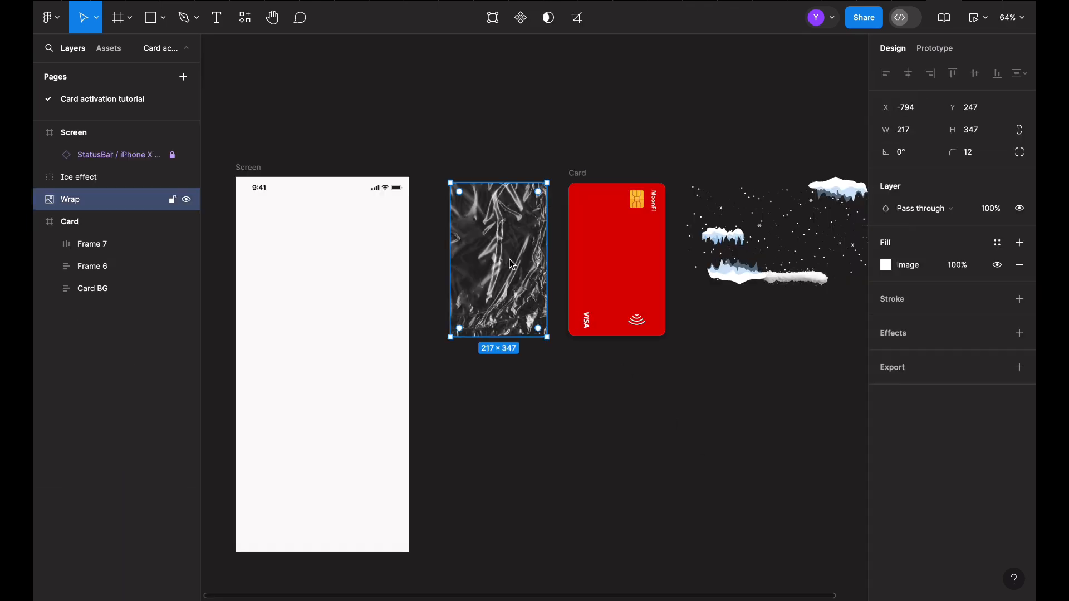
pyautogui.click(589, 178)
pyautogui.hscroll(4, 599, 179)
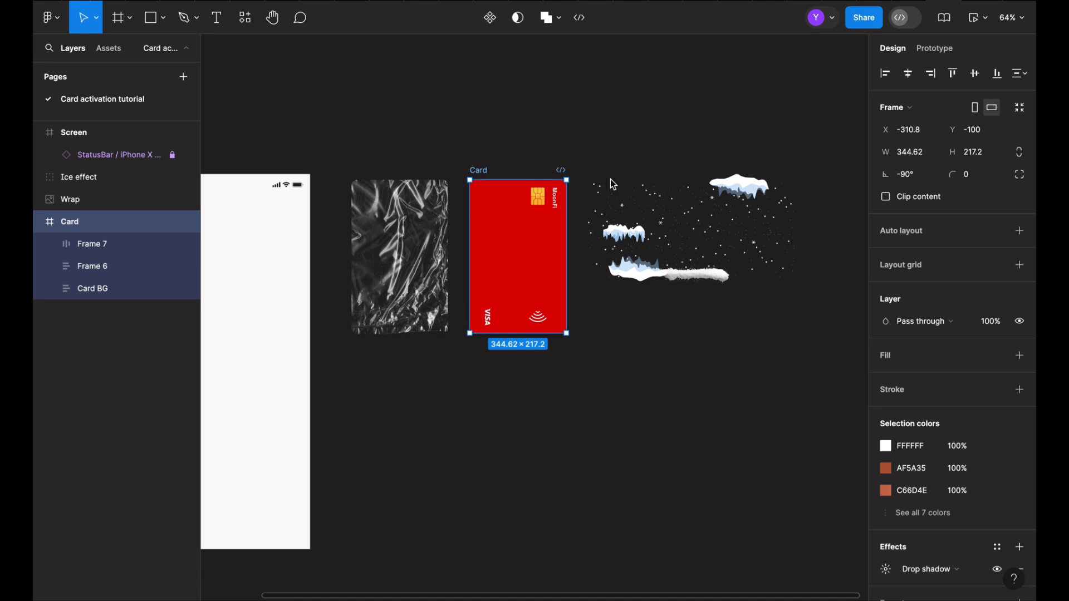
pyautogui.click(670, 200)
pyautogui.hscroll(-4, 670, 200)
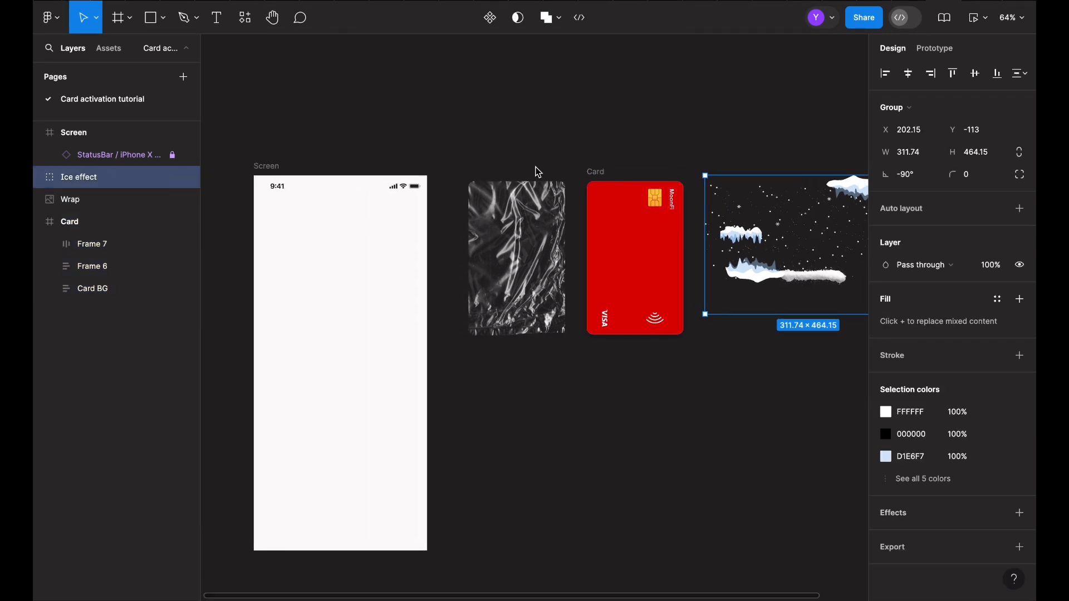
# Place the Wrap image inside the Card frame over the card and align it to the horizontal centre and top.
pyautogui.click(504, 194)
pyautogui.moveTo(504, 212); pyautogui.dragTo(624, 213)
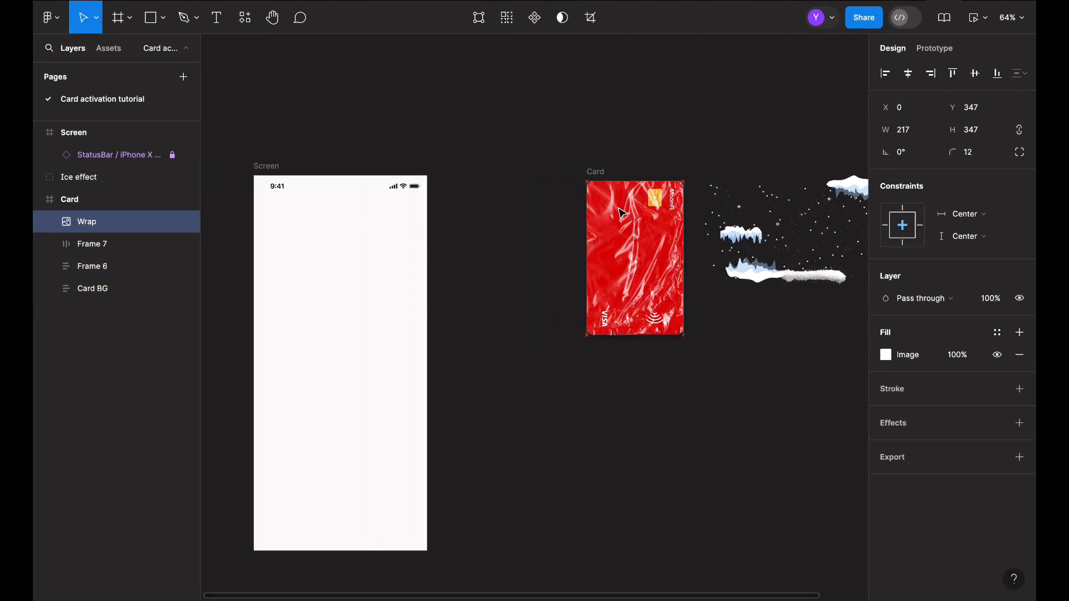
pyautogui.click(909, 73)
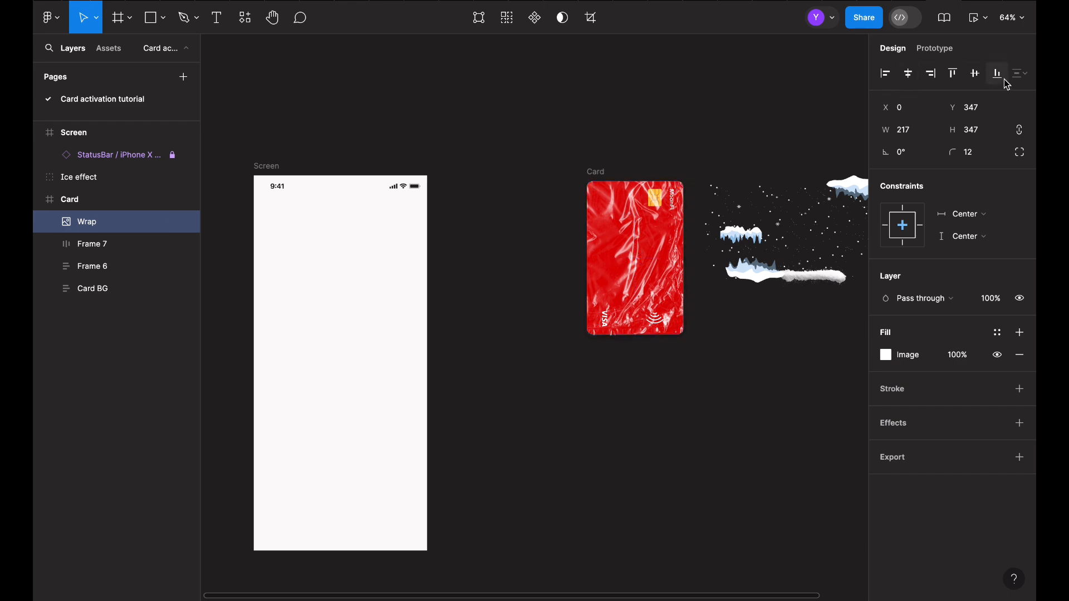
pyautogui.click(957, 78)
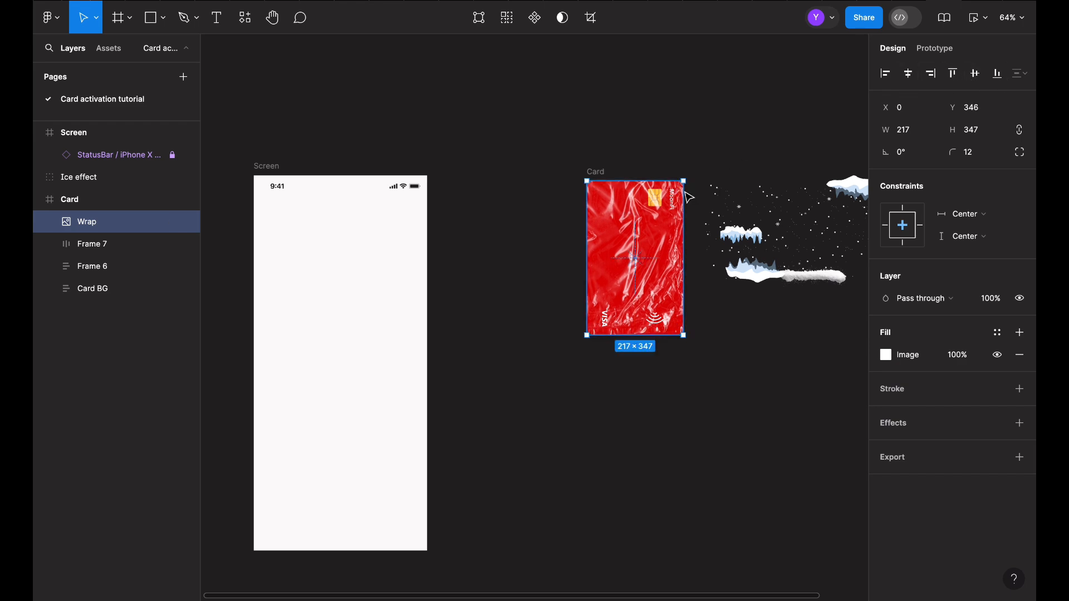
# Move the wrapped Card frame next to the Screen frame and place a duplicate of it to its right.
pyautogui.moveTo(597, 174); pyautogui.dragTo(466, 166)
pyautogui.click(552, 371)
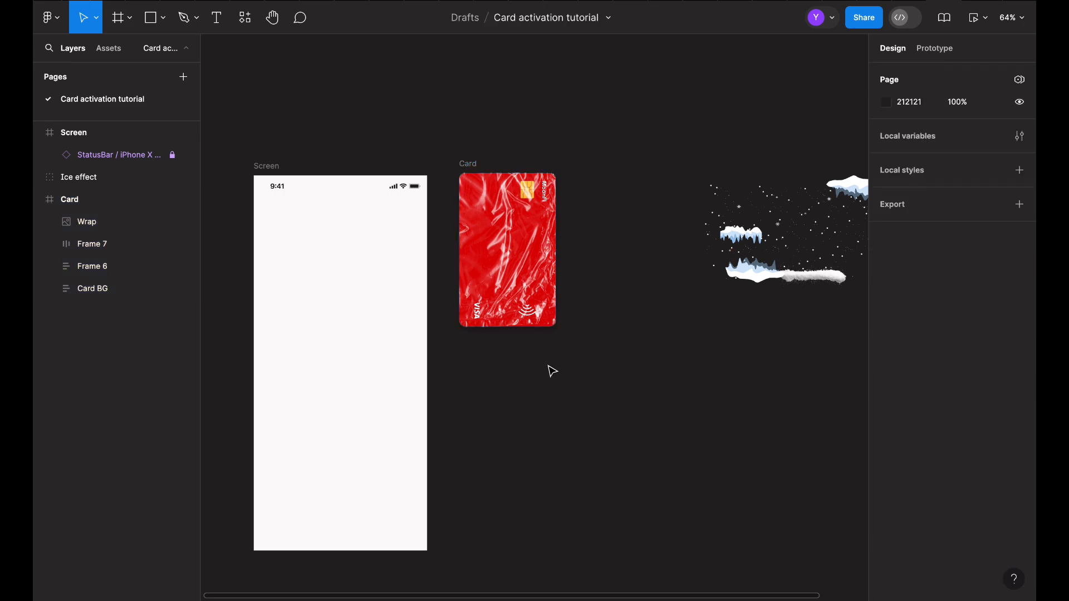
pyautogui.click(469, 165)
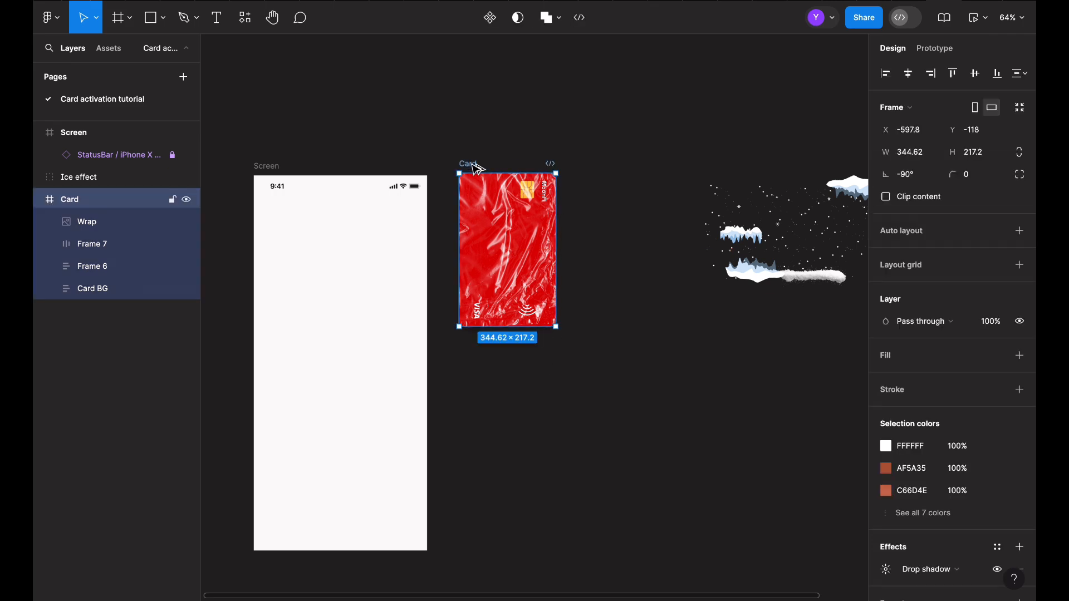
pyautogui.moveTo(584, 176)
pyautogui.mouseDown()
pyautogui.moveTo(601, 171)
pyautogui.moveTo(590, 162)
pyautogui.mouseUp()
pyautogui.press('super+plus')
pyautogui.scroll(2, 590, 162)
pyautogui.hscroll(1, 591, 162)
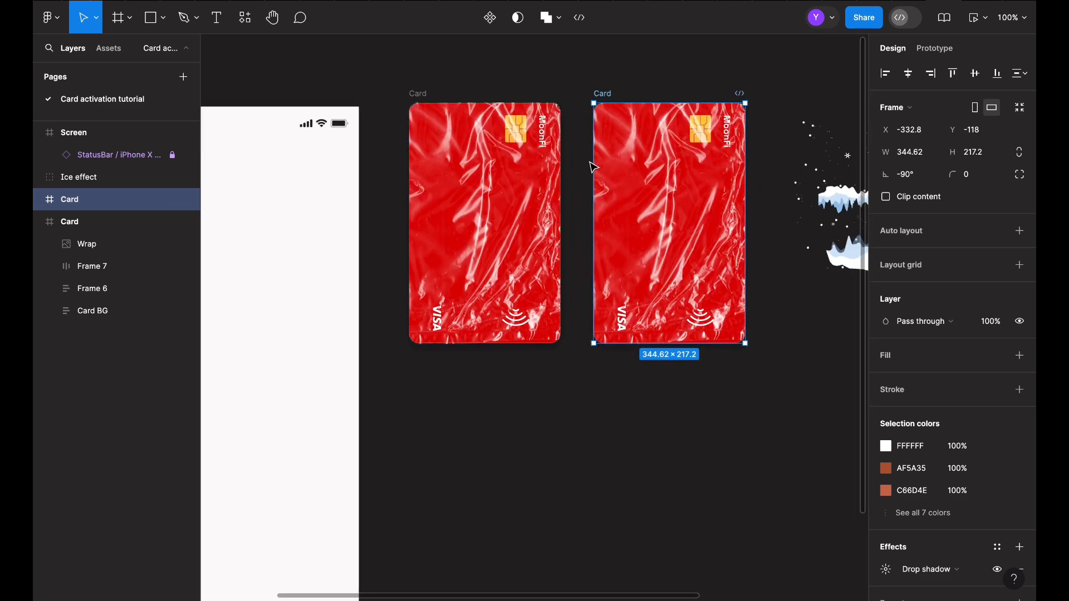
# Rename the original card frame as Front and its duplicate as Back.
pyautogui.click(590, 163)
pyautogui.doubleClick(352, 163)
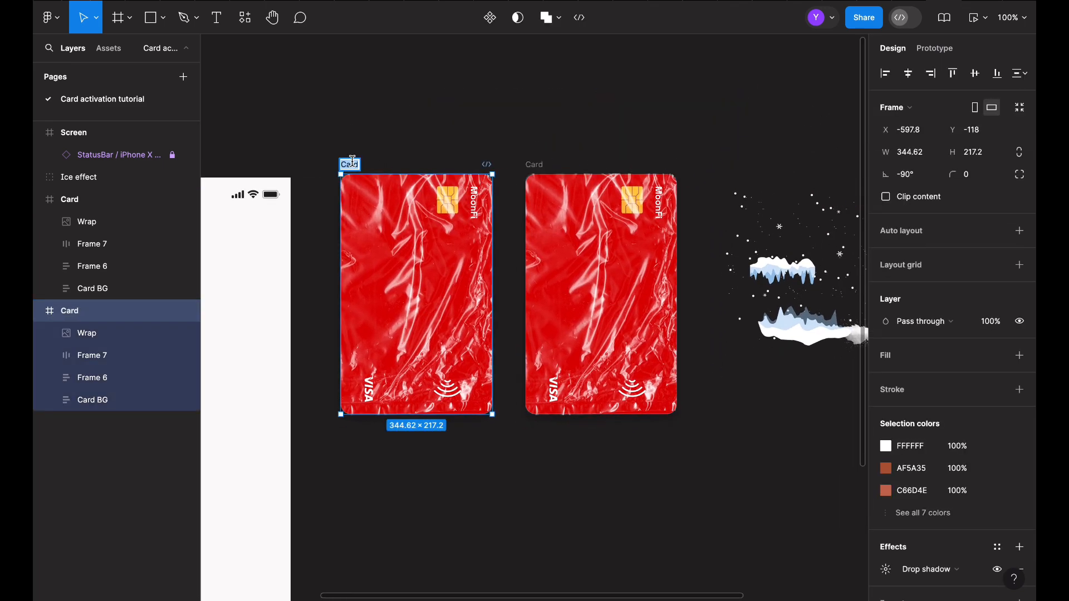
pyautogui.doubleClick(538, 164)
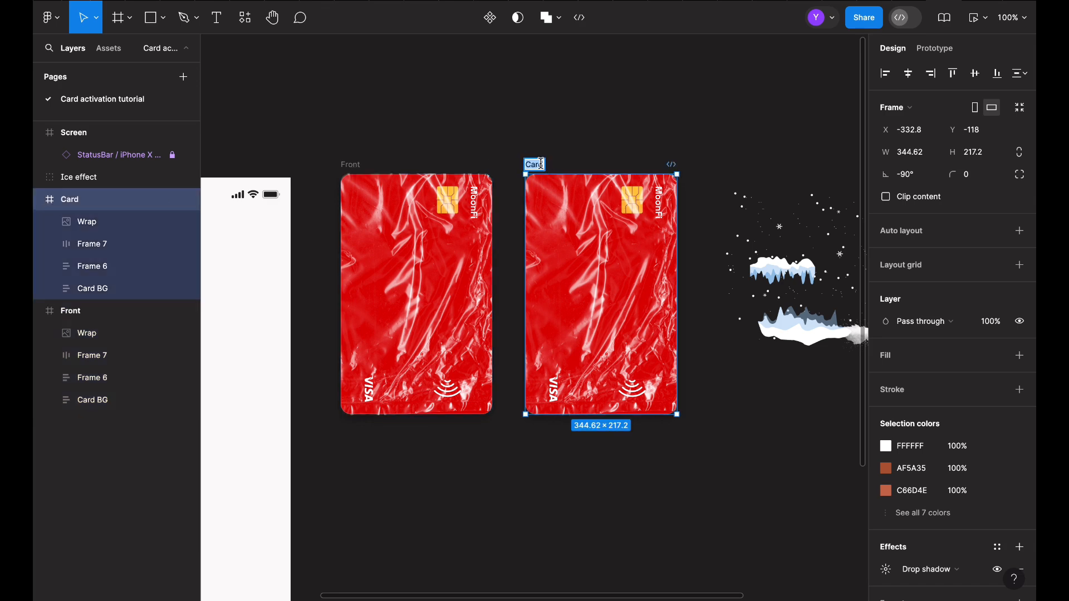
pyautogui.write('Back')
pyautogui.click(600, 161)
# Flip the Back card horizontally and hide its Wrap image.
pyautogui.click(542, 162)
pyautogui.hotkey('shift', 'h')
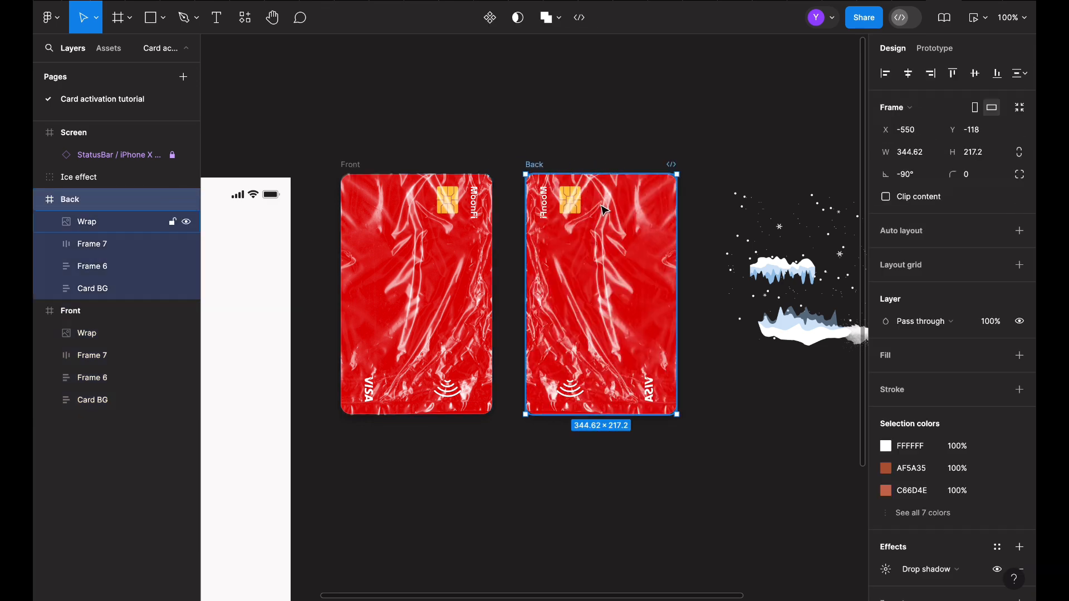
pyautogui.click(604, 210)
pyautogui.click(187, 225)
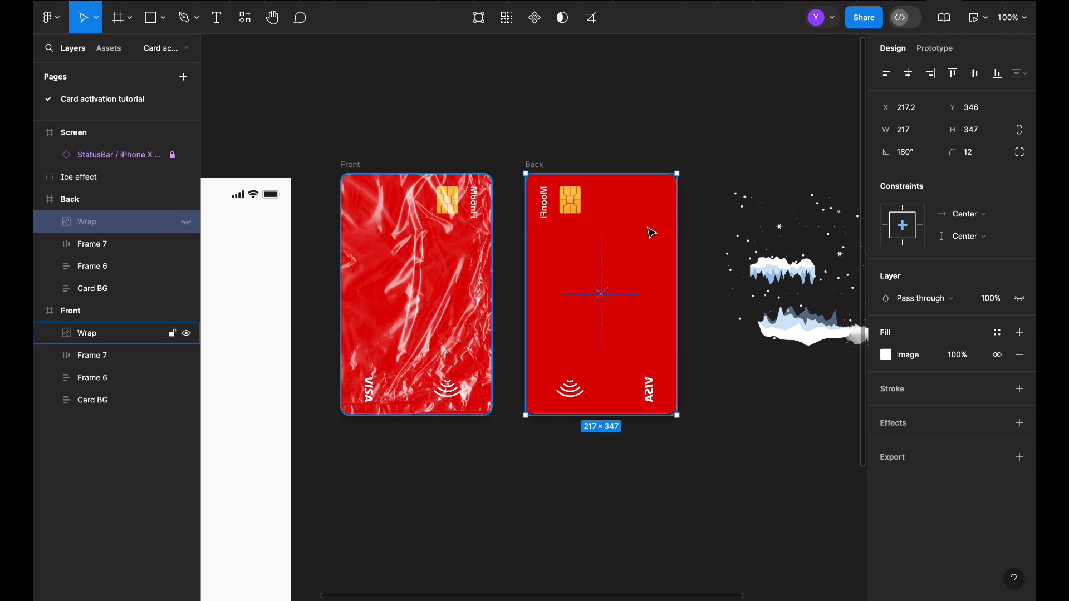
# Flip the MoonFi logo and chip frame on the Back card horizontally and nudge it to the right.
pyautogui.click(556, 205)
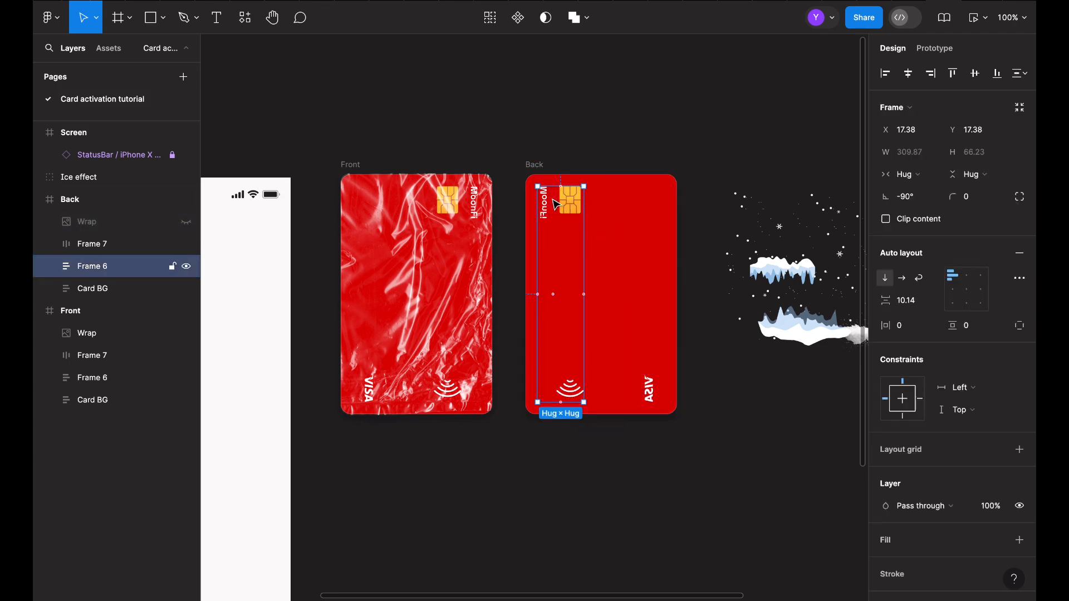
pyautogui.hotkey('shift', 'h')
pyautogui.hotkey('shift', 'Right')
pyautogui.hotkey('shift', 'Right')
pyautogui.hotkey('shift', 'Right')
pyautogui.hotkey('shift', 'Right')
pyautogui.hotkey('shift', 'Right')
pyautogui.hotkey('shift', 'Right')
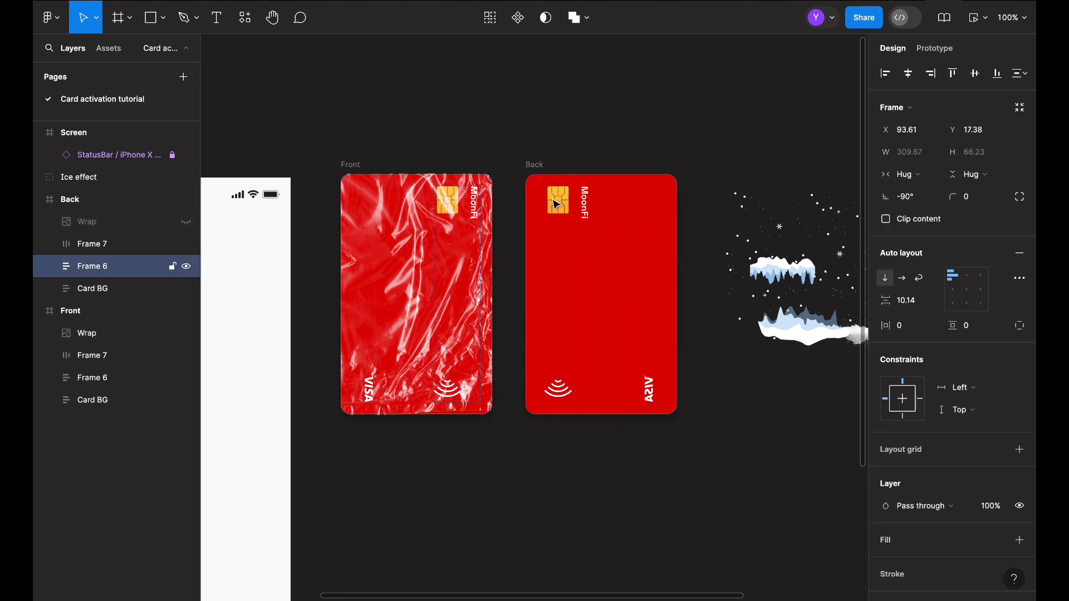
# Delete the MoonFi logo and chip frame from the Back card and check the card with and without its Wrap image.
pyautogui.press('Delete')
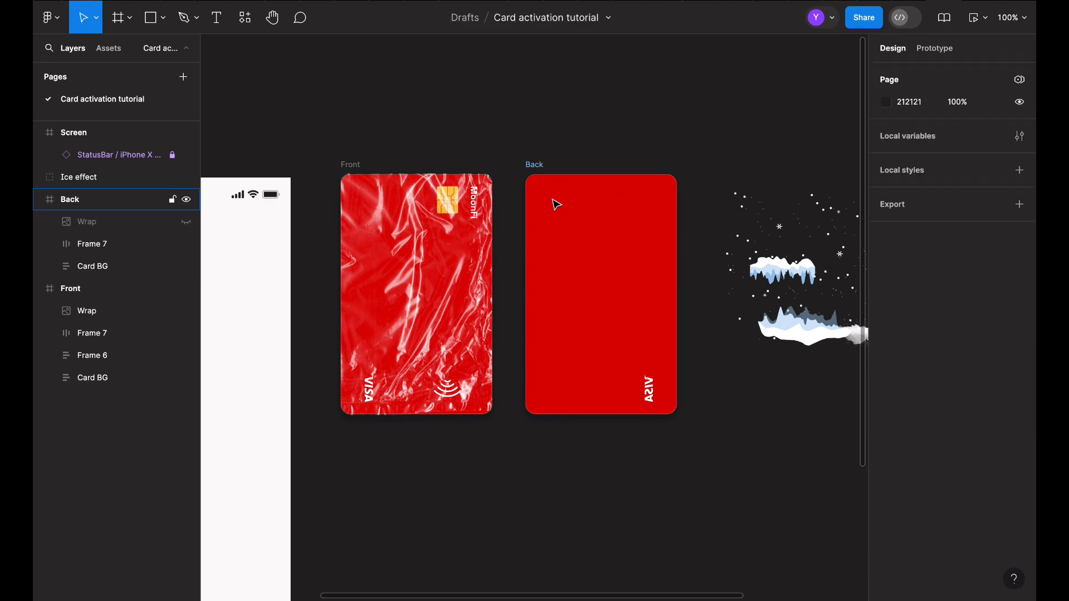
pyautogui.click(537, 174)
pyautogui.click(187, 222)
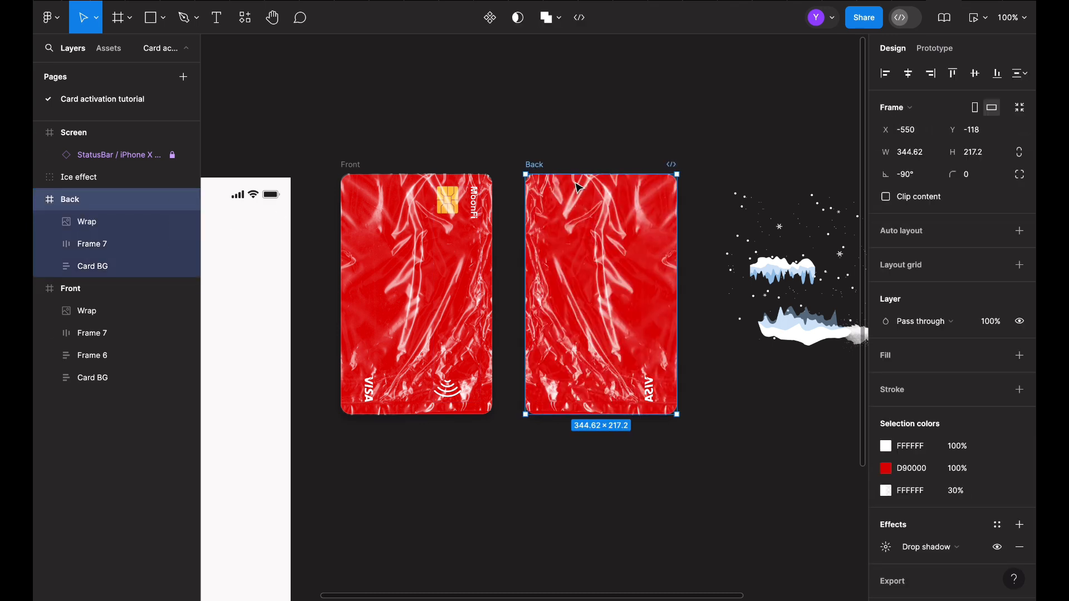
pyautogui.click(186, 222)
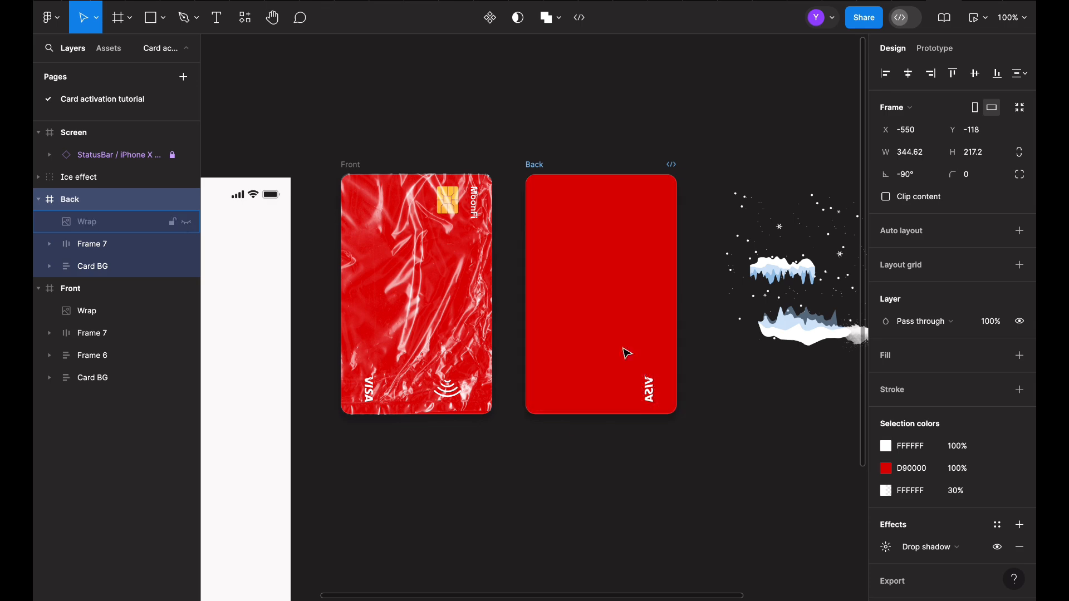
# Flip the Back card's VISA logo frame horizontally so it reads correctly, and show the Wrap image again.
pyautogui.click(655, 395)
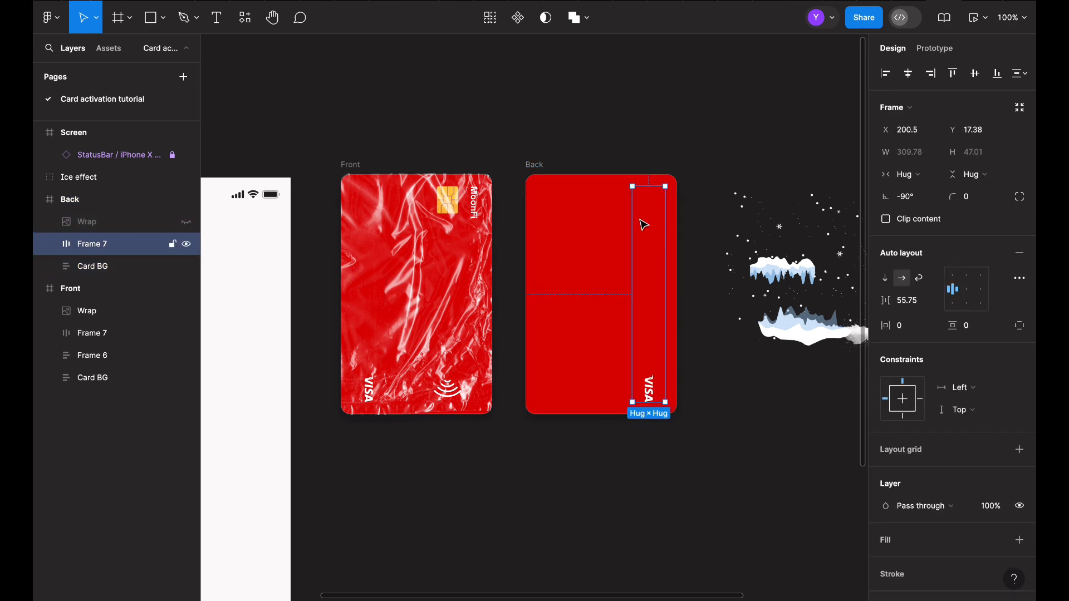
pyautogui.click(535, 165)
pyautogui.click(186, 222)
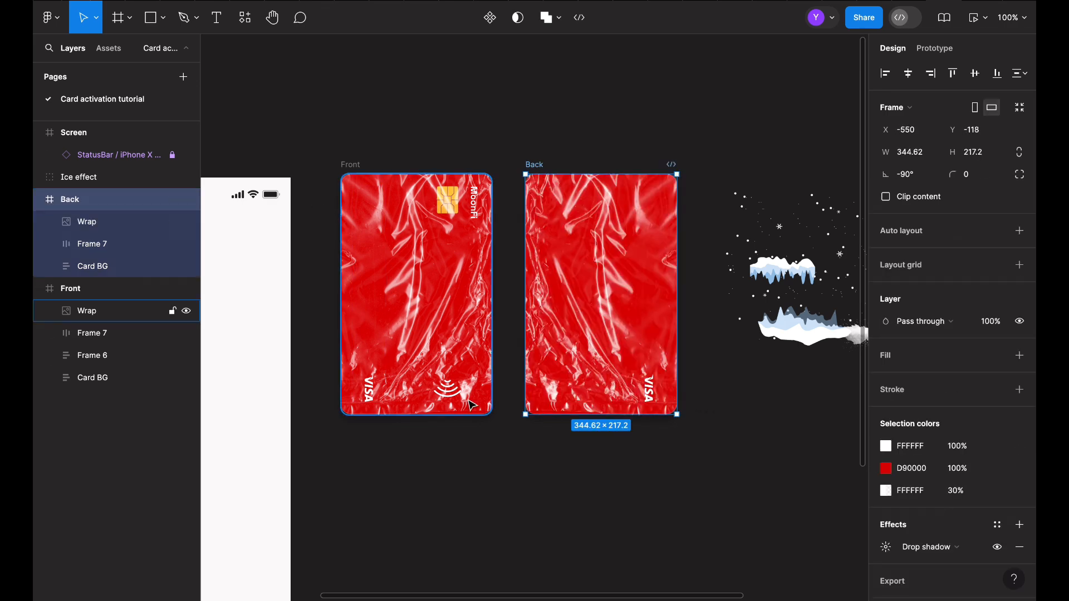
pyautogui.click(473, 424)
# Duplicate the Front and Back cards together as a second row directly below the originals.
pyautogui.scroll(-2, 471, 425)
pyautogui.hscroll(-1, 470, 425)
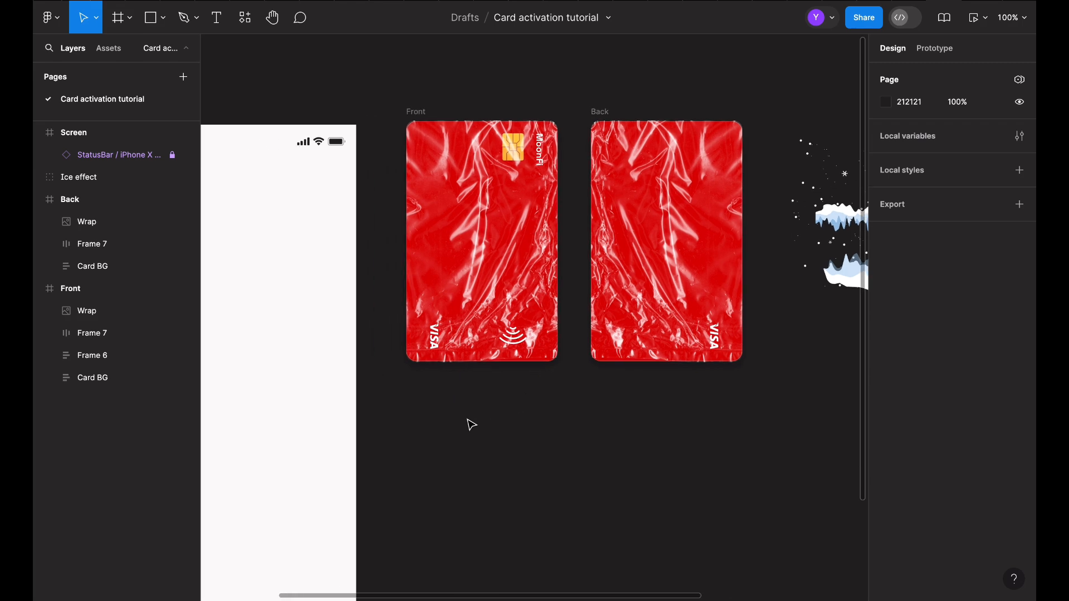
pyautogui.hscroll(1, 471, 424)
pyautogui.click(482, 116)
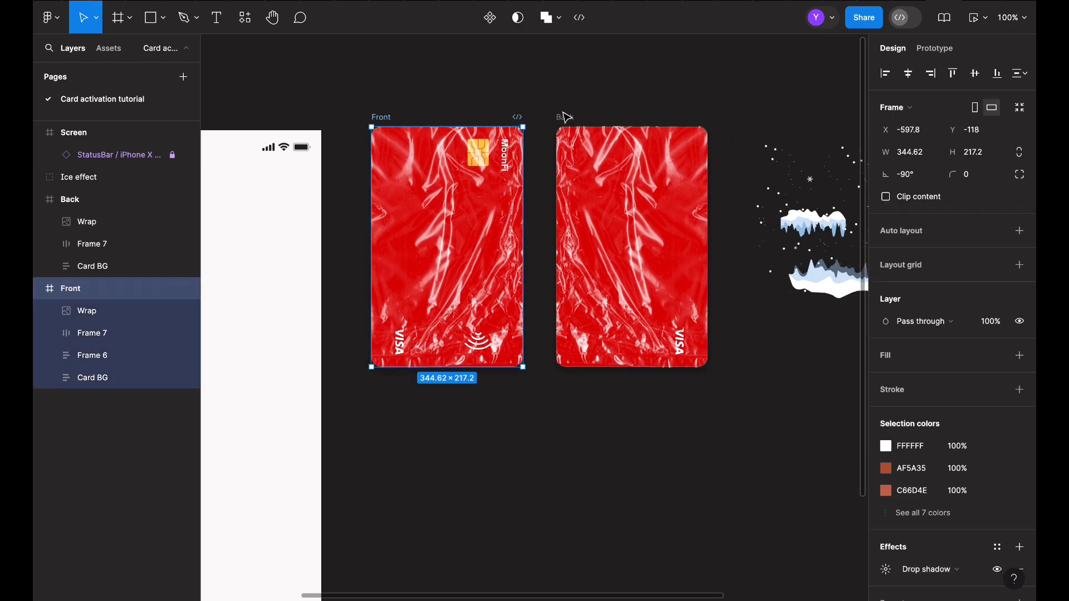
pyautogui.keyDown('shift'); pyautogui.click(566, 117); pyautogui.keyUp('shift')
pyautogui.moveTo(579, 197); pyautogui.dragTo(577, 472)
# Move the Front card of the lower row to the right, past the Back card, to X -277.8.
pyautogui.scroll(-3, 577, 472)
pyautogui.click(441, 405)
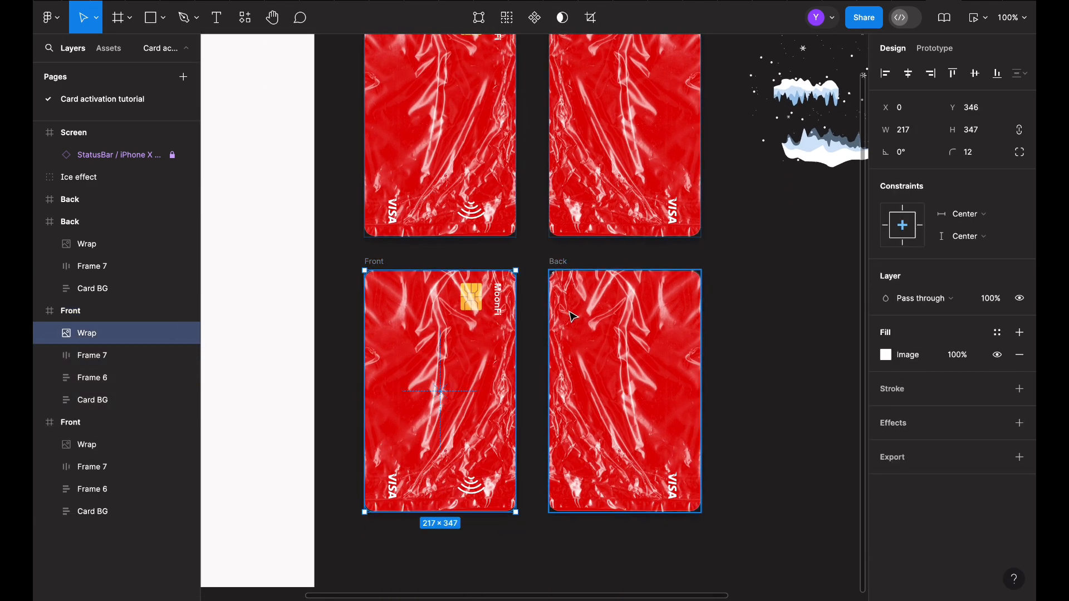
pyautogui.click(533, 300)
pyautogui.hotkey('ctrl', 'z')
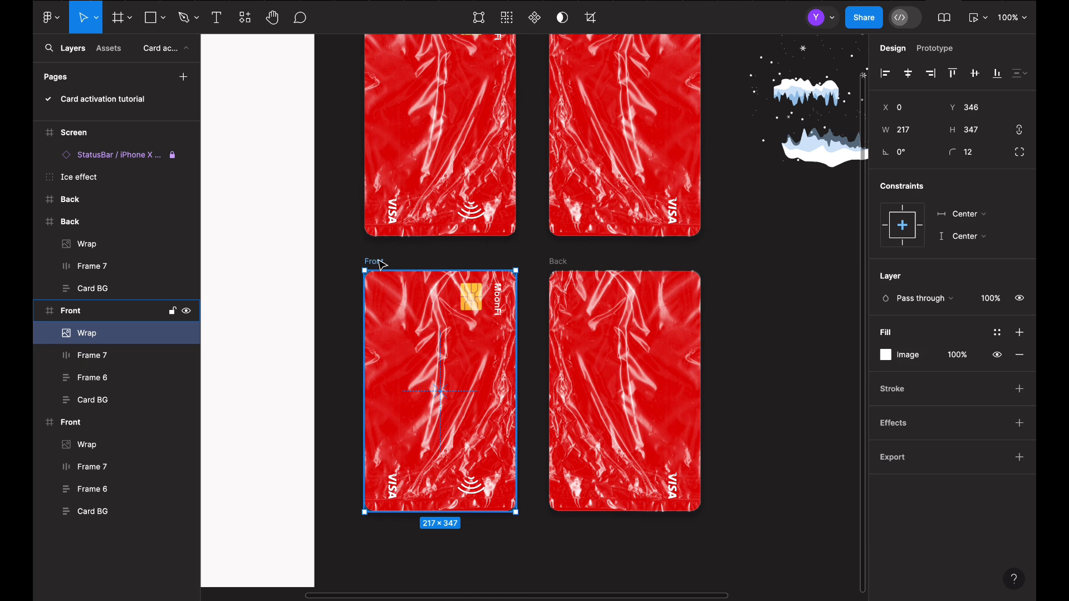
pyautogui.click(382, 265)
pyautogui.hotkey('shift', 'Right')
pyautogui.hotkey('shift', 'Right')
pyautogui.hotkey('shift', 'Right')
pyautogui.hotkey('shift', 'Right')
pyautogui.hotkey('shift', 'Right')
pyautogui.hotkey('shift', 'Right')
pyautogui.hotkey('shift', 'Right')
pyautogui.hotkey('shift', 'Right')
pyautogui.hotkey('shift', 'Right')
pyautogui.hotkey('shift', 'Right')
pyautogui.hotkey('shift', 'Right')
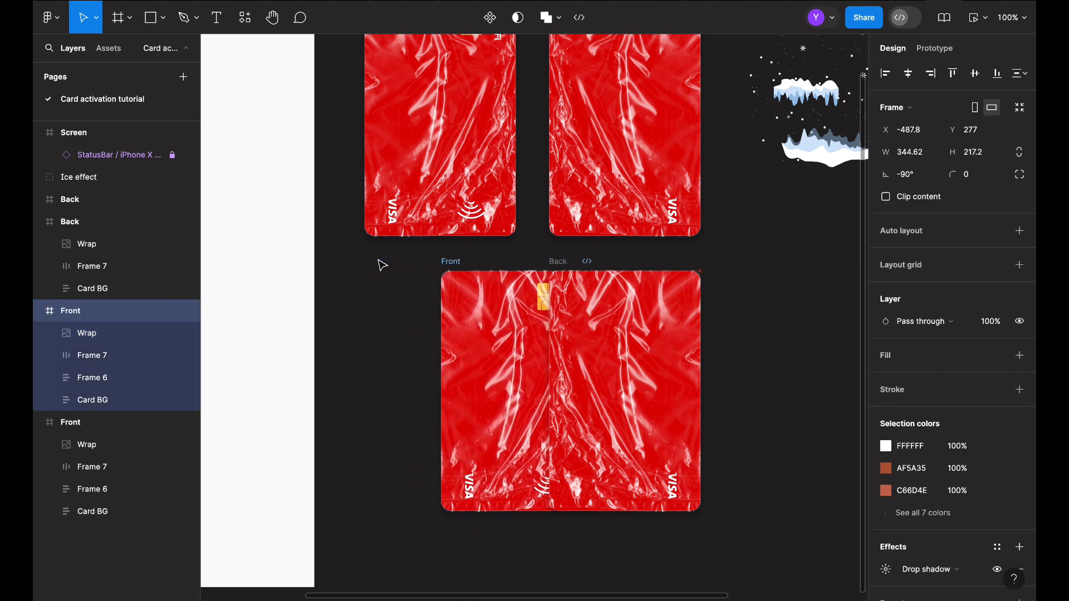
pyautogui.hotkey('shift', 'Right')
pyautogui.hotkey('shift', 'Right')
pyautogui.hotkey('shift', 'Right')
pyautogui.hotkey('shift', 'Right')
pyautogui.hotkey('shift', 'Right')
pyautogui.hotkey('shift', 'Right')
pyautogui.hotkey('shift', 'Right')
pyautogui.hotkey('shift', 'Right')
pyautogui.hotkey('shift', 'Right')
pyautogui.hotkey('shift', 'Right')
pyautogui.hotkey('shift', 'Right')
pyautogui.hotkey('shift', 'Right')
pyautogui.hotkey('shift', 'Right')
pyautogui.hotkey('shift', 'Right')
pyautogui.hotkey('shift', 'Right')
pyautogui.hotkey('shift', 'Right')
pyautogui.hotkey('shift', 'Right')
pyautogui.hotkey('shift', 'Right')
pyautogui.hotkey('shift', 'Right')
pyautogui.hotkey('shift', 'Right')
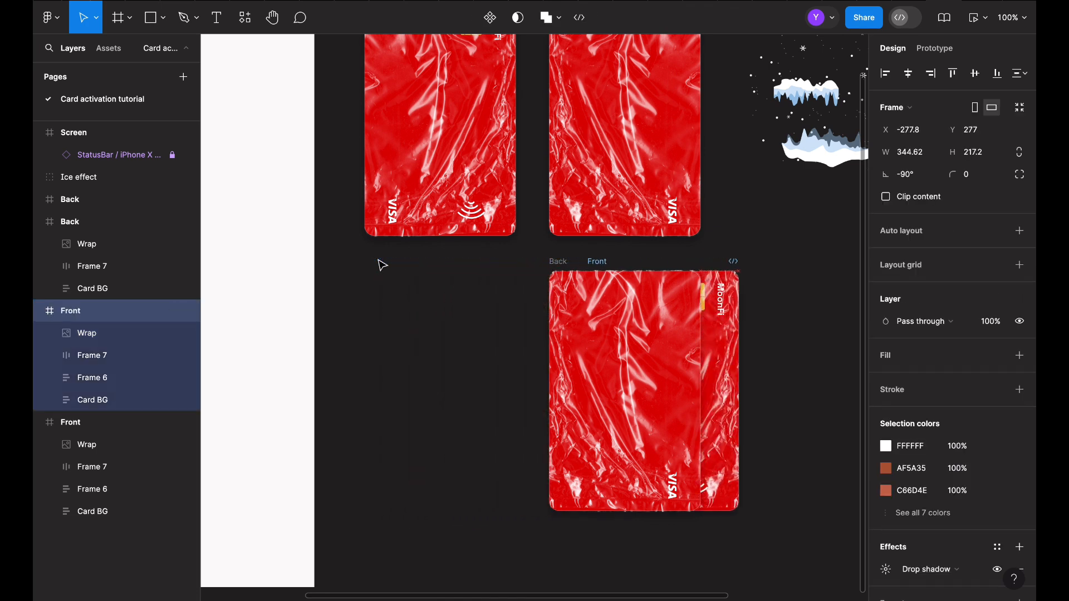
# Move the lower row's Back card left to X -815, directly under the upper Front card.
pyautogui.click(70, 199)
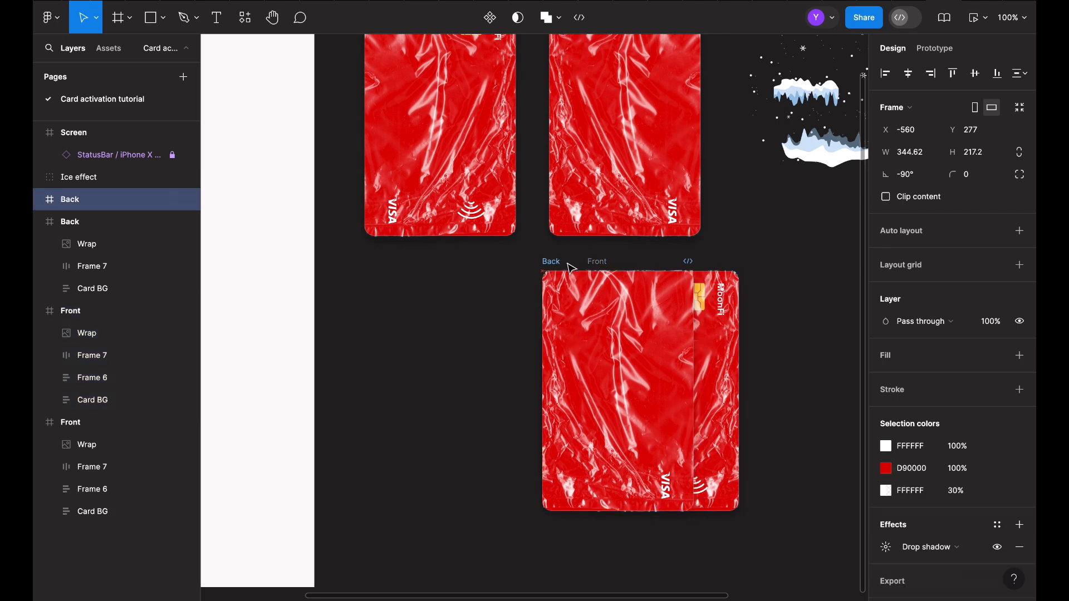
pyautogui.hotkey('shift', 'Left')
pyautogui.hotkey('shift', 'Left')
pyautogui.hotkey('shift', 'Left')
pyautogui.hotkey('shift', 'Left')
pyautogui.hotkey('shift', 'Left')
pyautogui.hotkey('shift', 'Left')
pyautogui.hotkey('shift', 'Left')
pyautogui.hotkey('shift', 'Left')
pyautogui.hotkey('shift', 'Left')
pyautogui.hotkey('shift', 'Left')
pyautogui.hotkey('shift', 'Left')
pyautogui.hotkey('shift', 'Left')
pyautogui.hotkey('shift', 'Left')
pyautogui.hotkey('shift', 'Left')
pyautogui.hotkey('shift', 'Left')
pyautogui.hotkey('shift', 'Left')
pyautogui.hotkey('shift', 'Left')
pyautogui.hotkey('shift', 'Left')
pyautogui.hotkey('shift', 'Left')
pyautogui.hotkey('shift', 'Left')
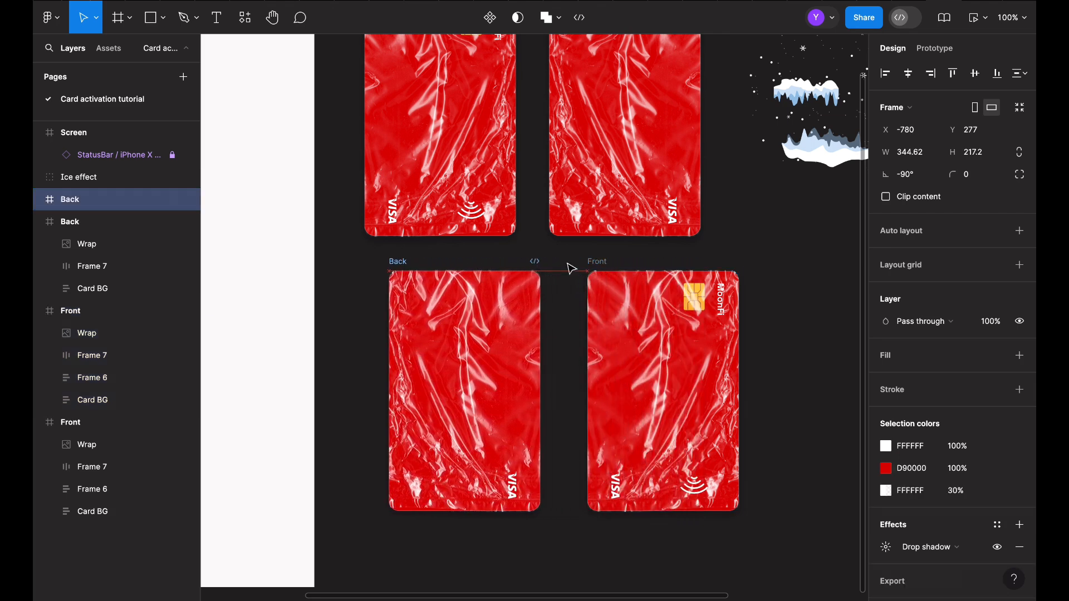
pyautogui.hotkey('shift', 'Left')
pyautogui.hotkey('shift', 'Left')
pyautogui.hotkey('shift', 'Left')
pyautogui.press('Left')
pyautogui.press('Left')
pyautogui.press('Left')
pyautogui.press('Left')
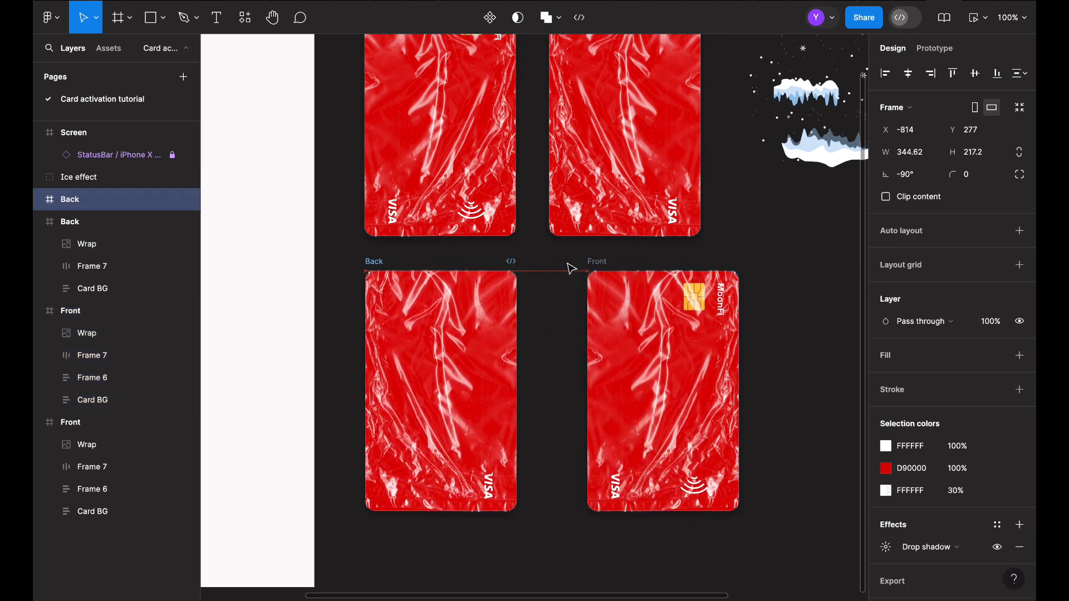
# Move the lower row's Front card left so it lines up under the upper Back card.
pyautogui.click(593, 270)
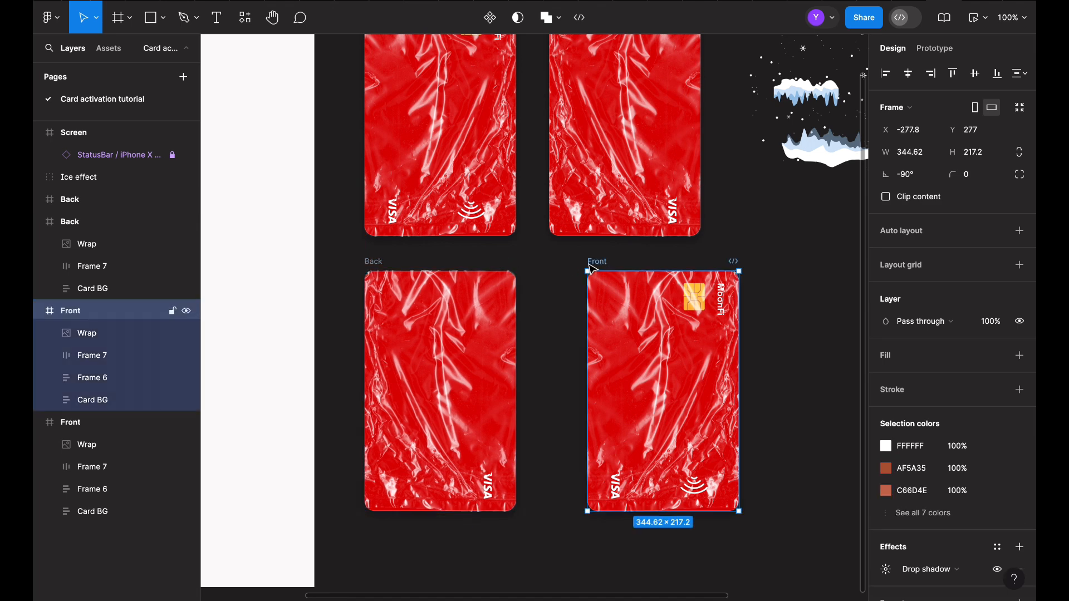
pyautogui.moveTo(592, 270); pyautogui.dragTo(555, 270)
pyautogui.click(724, 270)
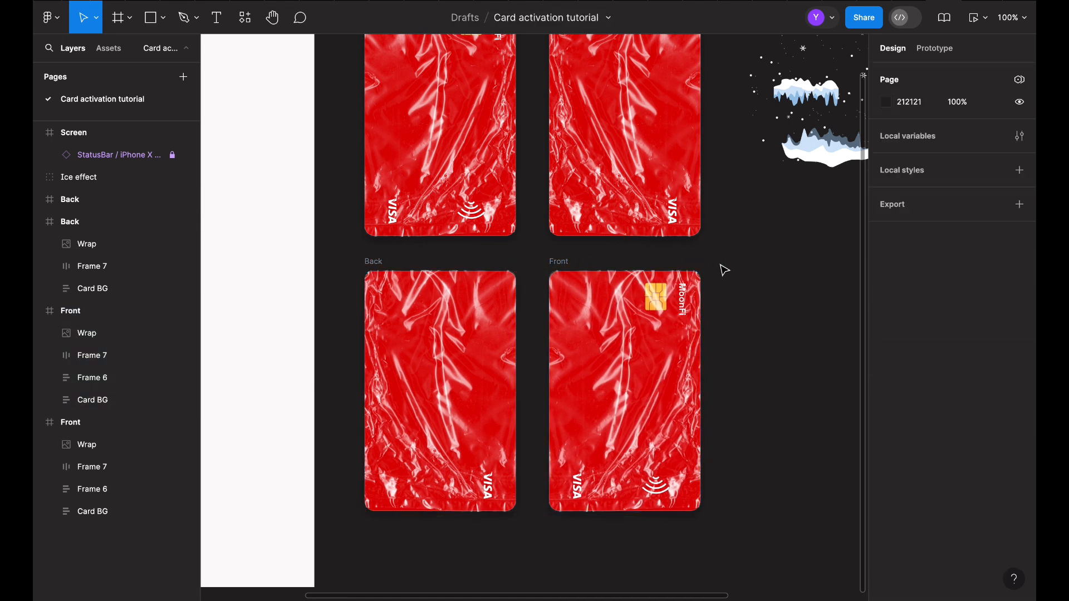
# Rename the lower row's first card frame as Front and its second card frame, the one with the chip, as Back.
pyautogui.click(374, 261)
pyautogui.doubleClick(376, 261)
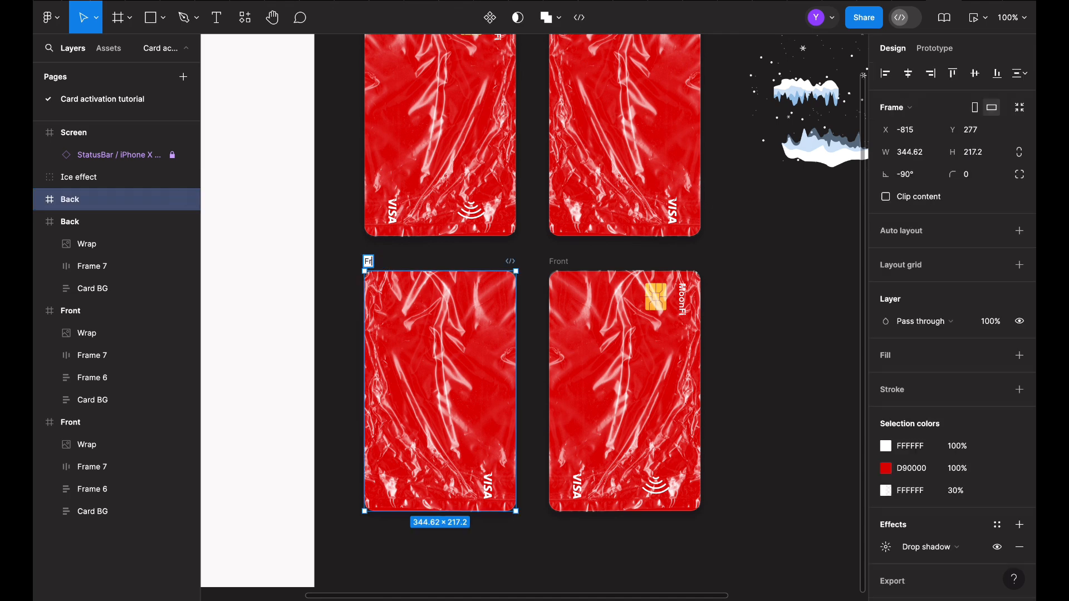
pyautogui.write('Front')
pyautogui.doubleClick(561, 261)
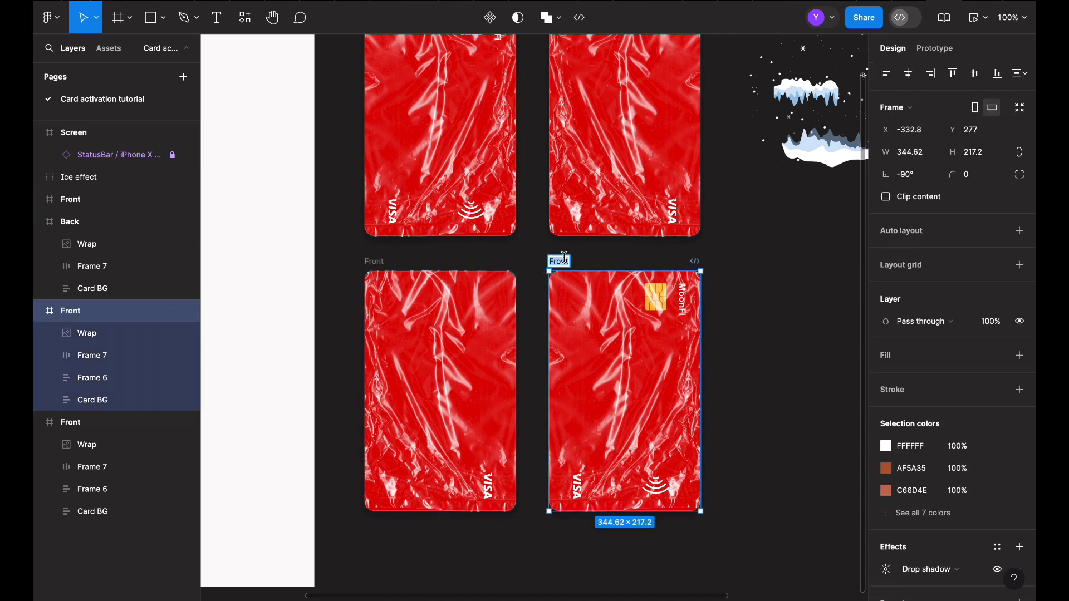
pyautogui.press('Return')
pyautogui.click(735, 272)
pyautogui.scroll(3, 735, 272)
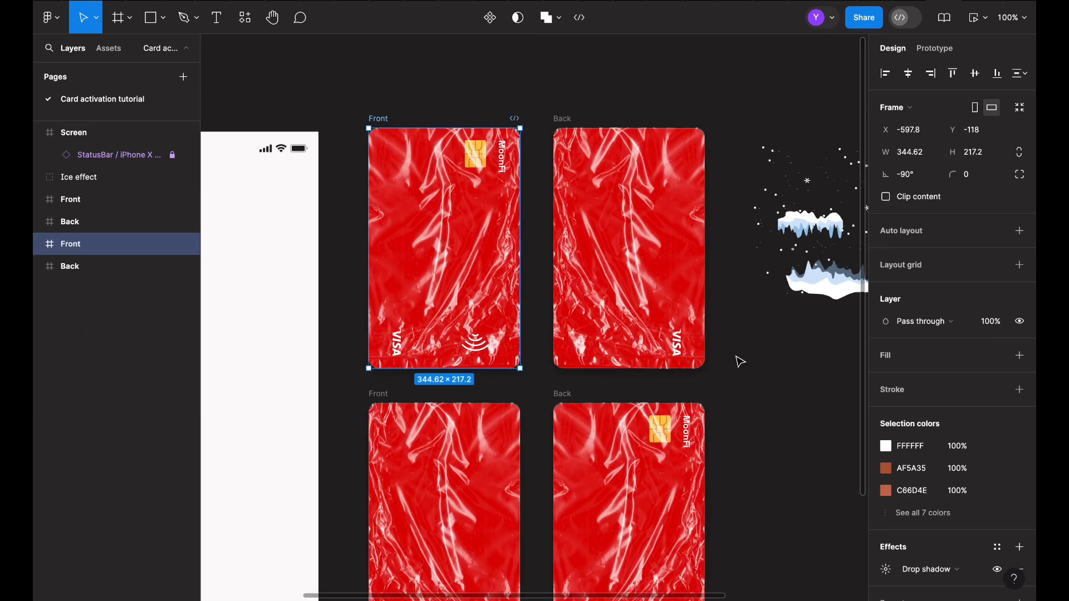
pyautogui.scroll(2, 739, 362)
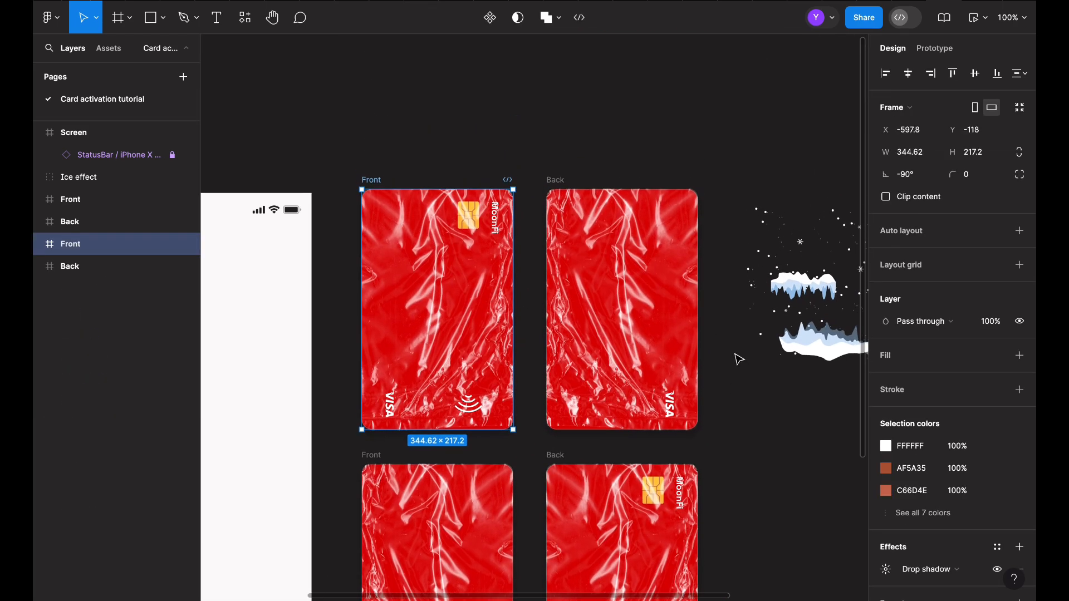
pyautogui.click(740, 359)
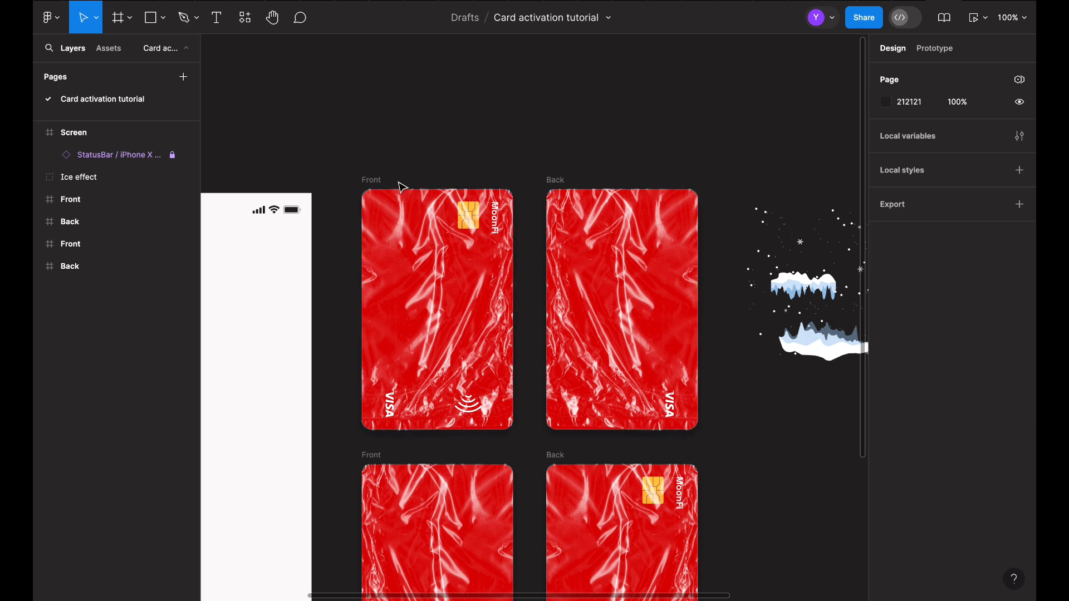
# Reorder the layers so each row's Front sits directly above its own Back, with the lower row's pair above the upper row's pair.
pyautogui.click(372, 180)
pyautogui.click(575, 181)
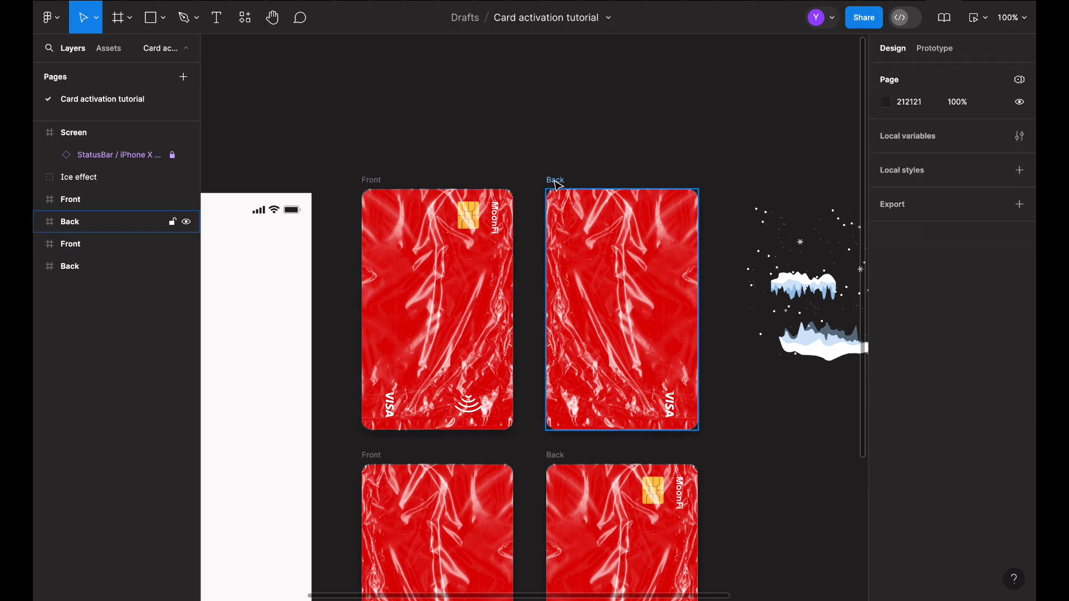
pyautogui.click(383, 184)
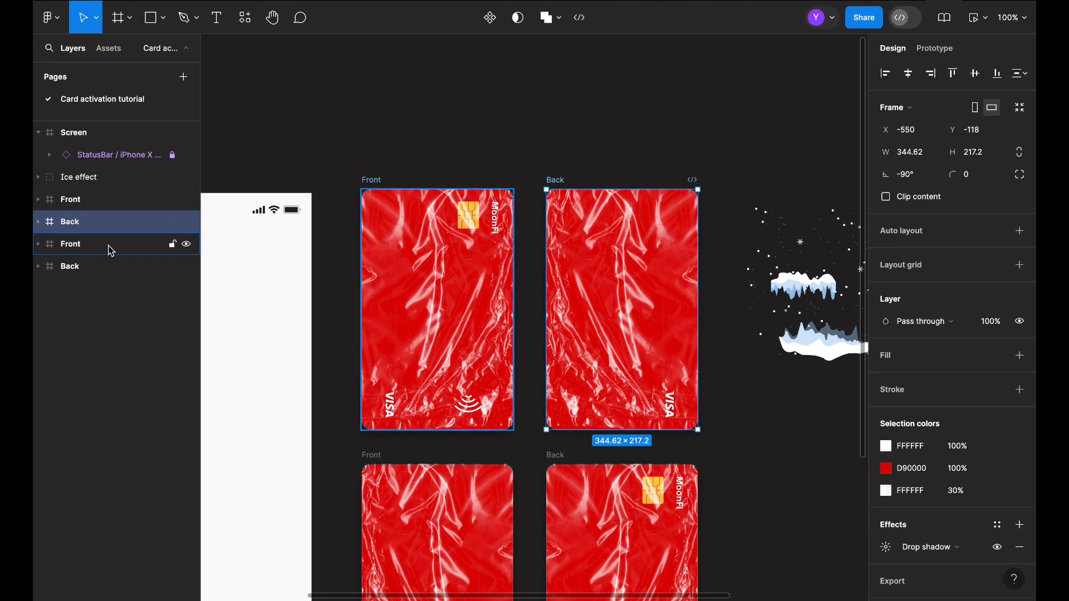
pyautogui.moveTo(101, 252); pyautogui.dragTo(93, 217)
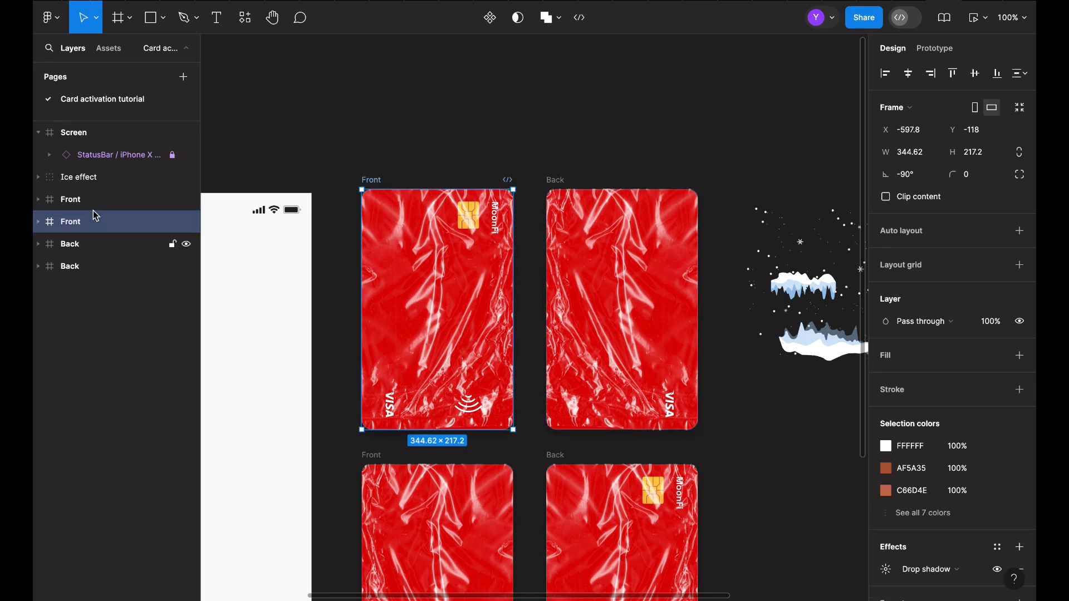
pyautogui.click(95, 266)
pyautogui.moveTo(96, 261); pyautogui.dragTo(87, 218)
pyautogui.click(344, 269)
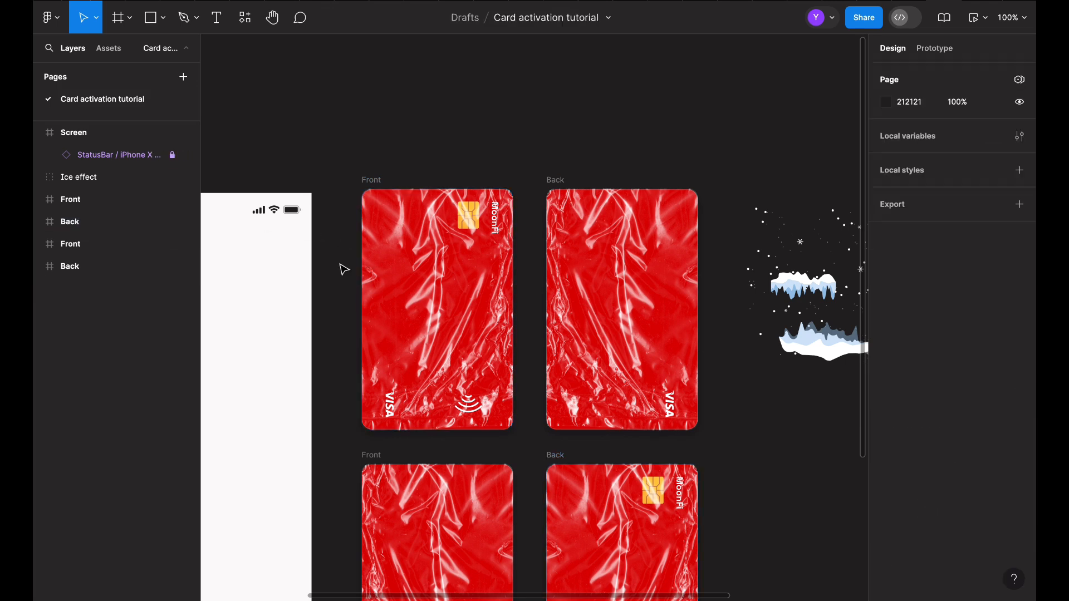
# Stack the Front and Back cards of each row on top of each other by aligning their horizontal centers, upper pair first.
pyautogui.click(381, 183)
pyautogui.keyDown('shift'); pyautogui.click(554, 184); pyautogui.keyUp('shift')
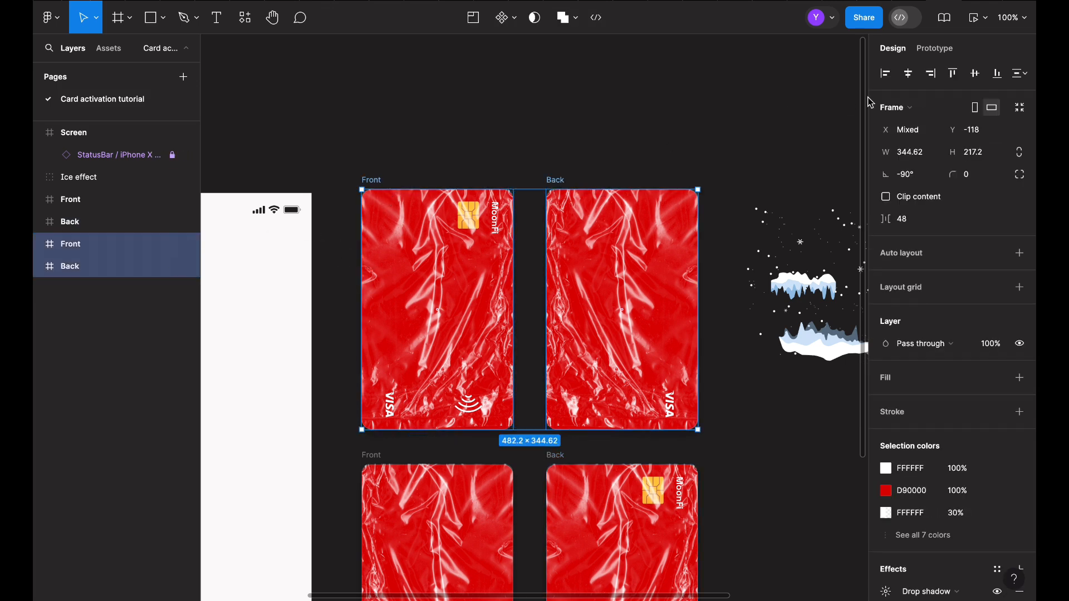
pyautogui.click(908, 73)
pyautogui.scroll(-3, 630, 228)
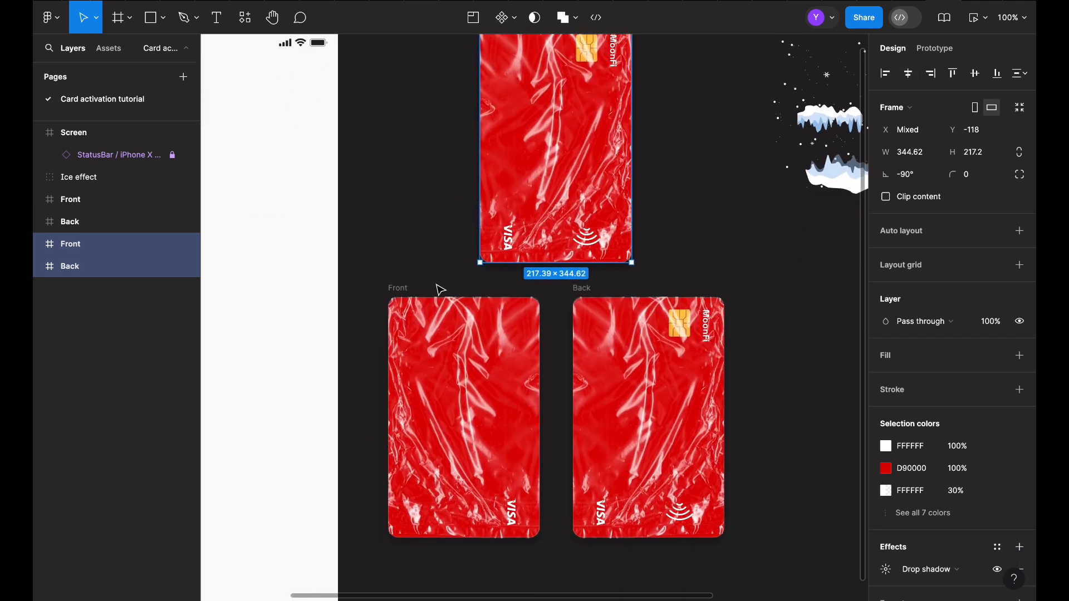
pyautogui.click(399, 288)
pyautogui.keyDown('shift'); pyautogui.click(591, 288); pyautogui.keyUp('shift')
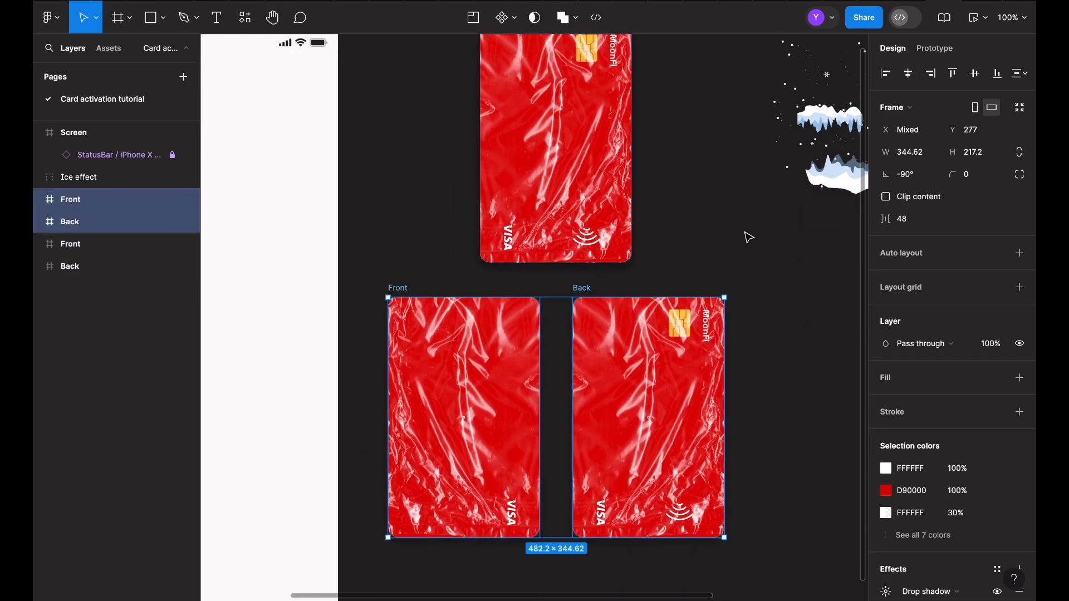
pyautogui.click(909, 78)
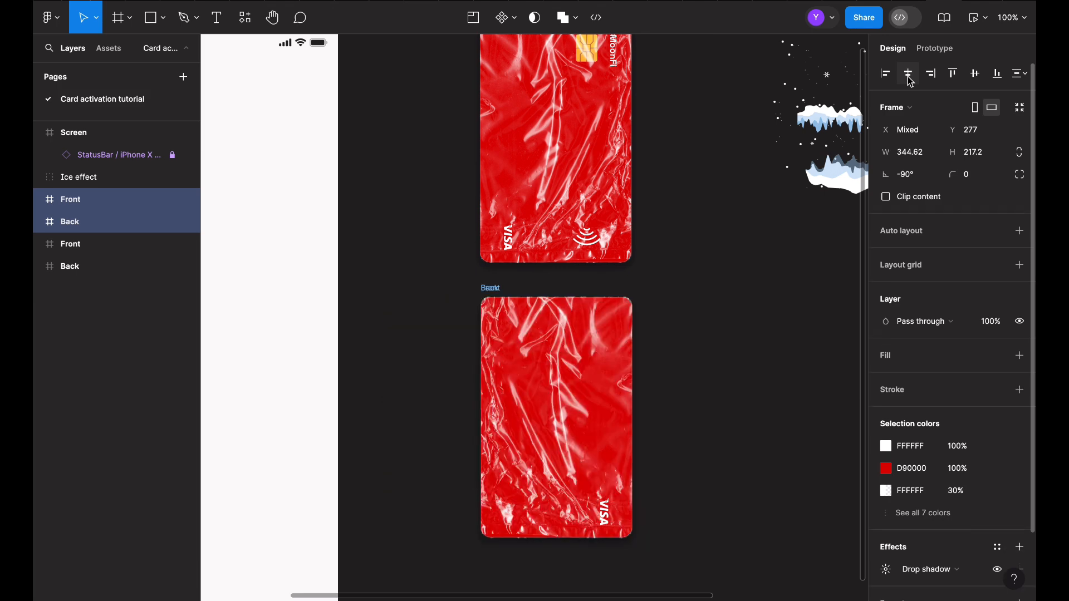
# Create one component from the upper stacked Front and Back cards and a second component from the lower stacked pair.
pyautogui.click(616, 241)
pyautogui.scroll(5, 617, 241)
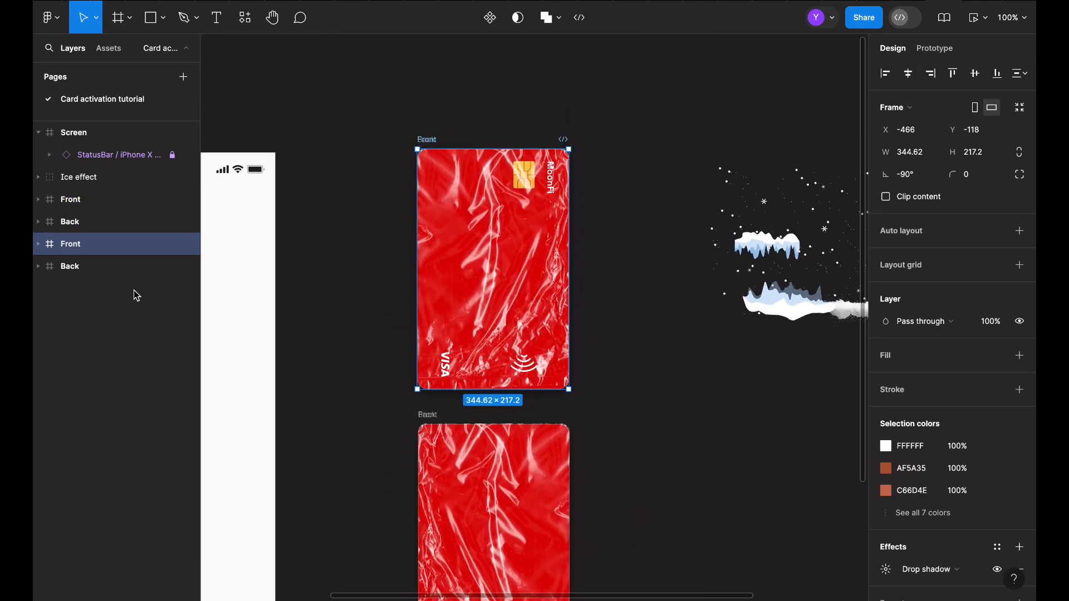
pyautogui.keyDown('shift'); pyautogui.click(113, 267); pyautogui.keyUp('shift')
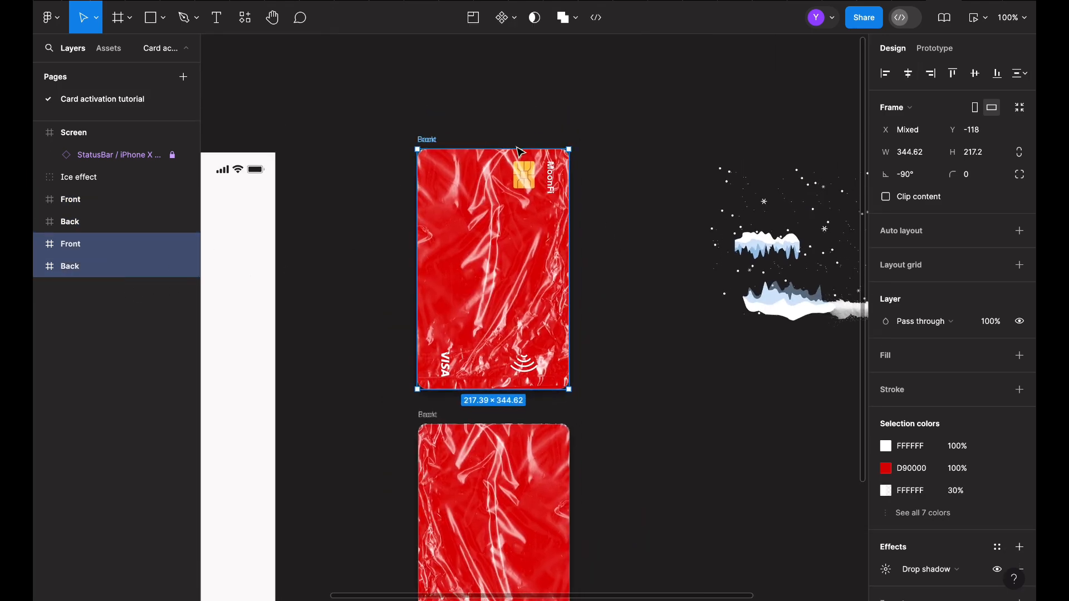
pyautogui.click(504, 27)
pyautogui.scroll(-2, 545, 183)
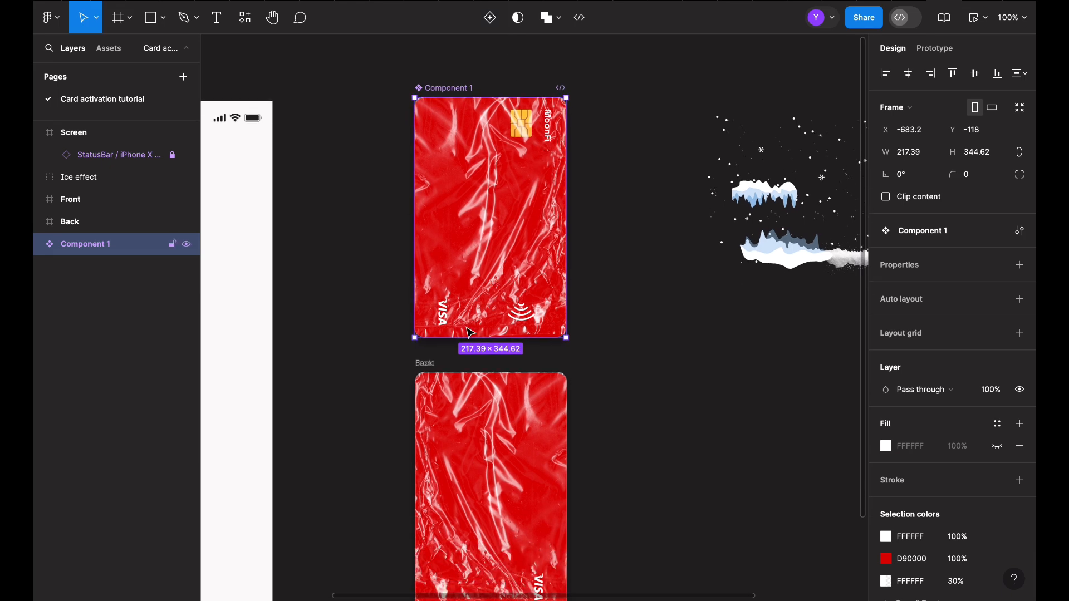
pyautogui.click(112, 199)
pyautogui.keyDown('shift'); pyautogui.click(112, 222); pyautogui.keyUp('shift')
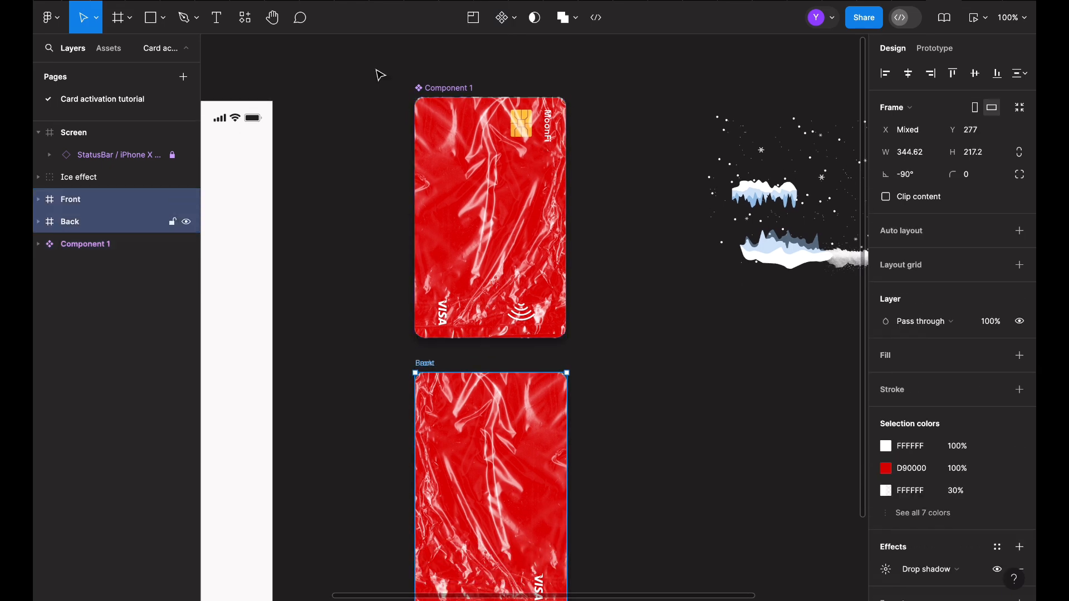
pyautogui.click(495, 21)
pyautogui.click(651, 193)
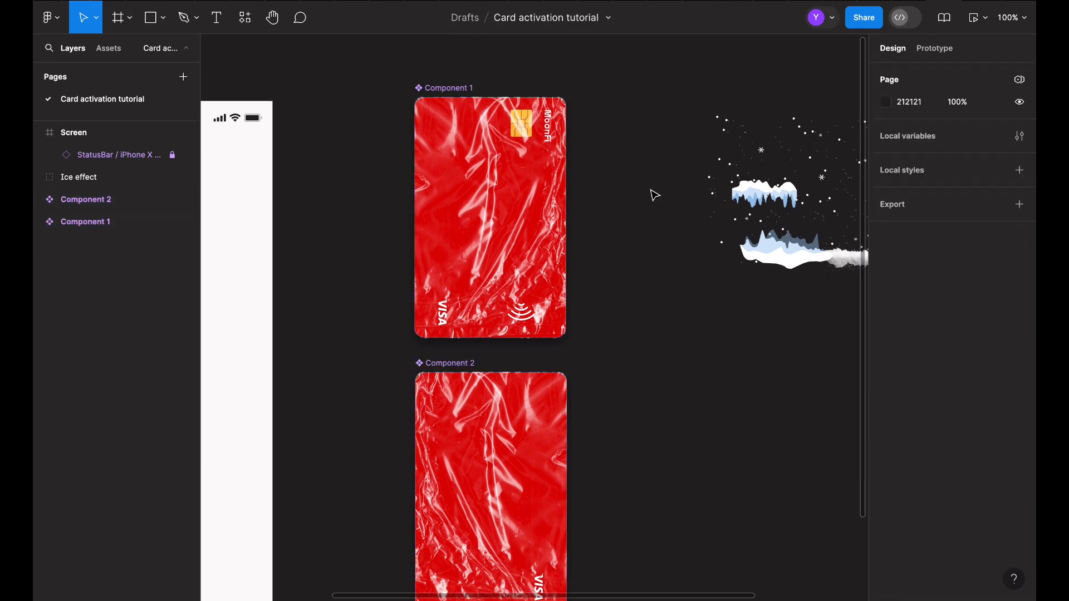
# Combine Component 1 and Component 2 as variants of one component set.
pyautogui.click(458, 90)
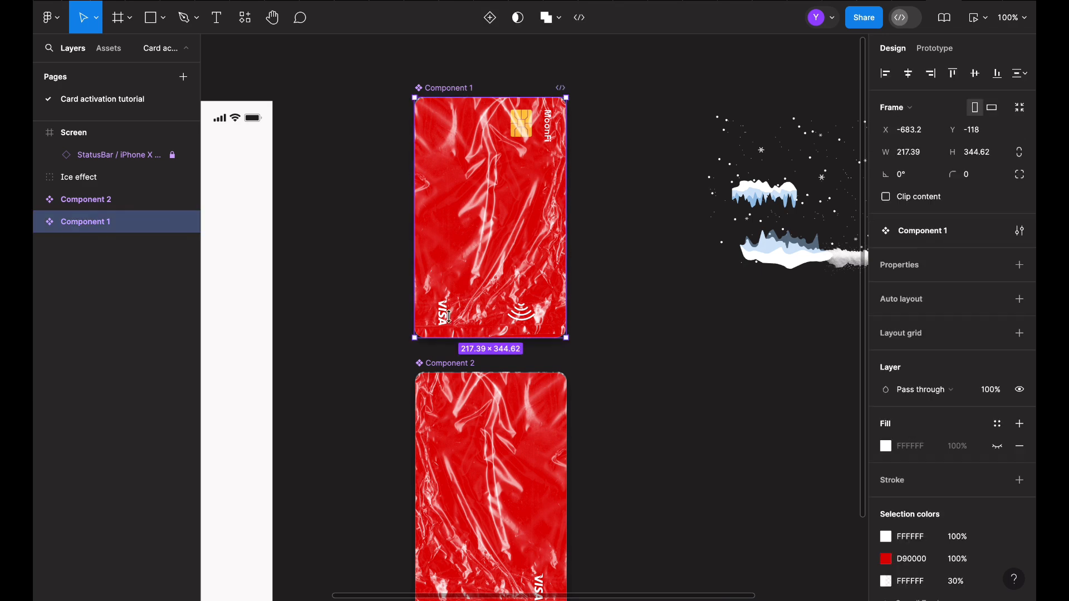
pyautogui.keyDown('shift'); pyautogui.click(442, 363); pyautogui.keyUp('shift')
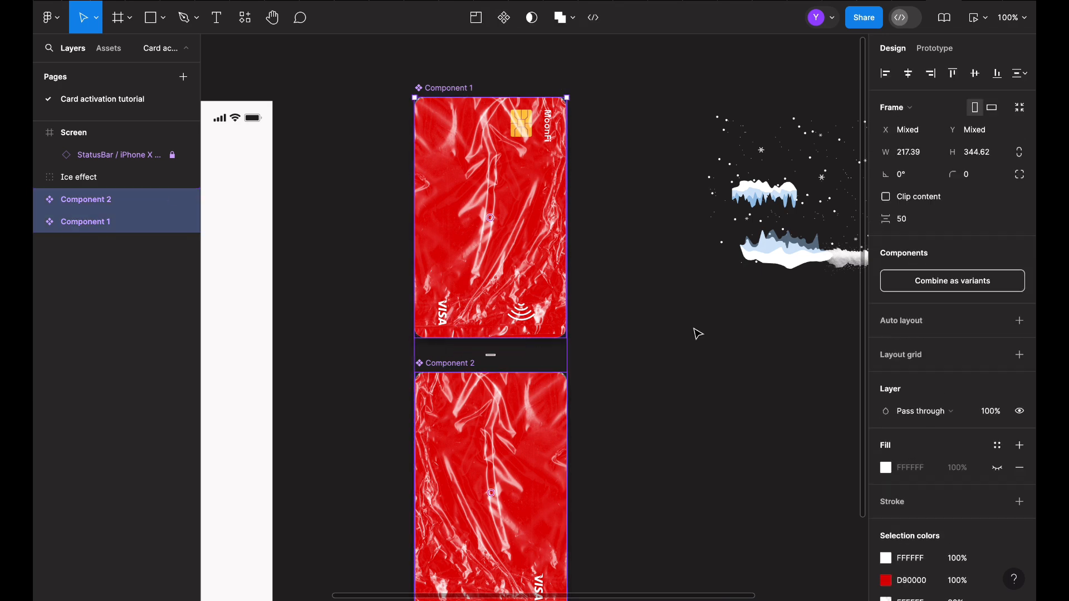
pyautogui.click(958, 289)
pyautogui.click(587, 218)
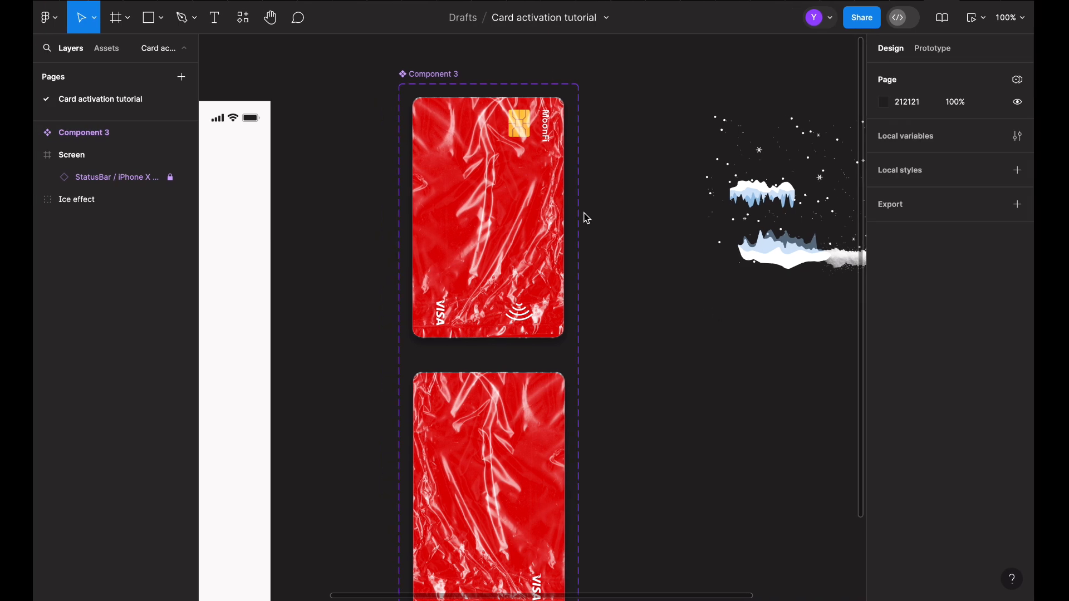
# Add a prototype connection from the upper card variant, Component 1, to the lower variant, Component 2.
pyautogui.click(540, 192)
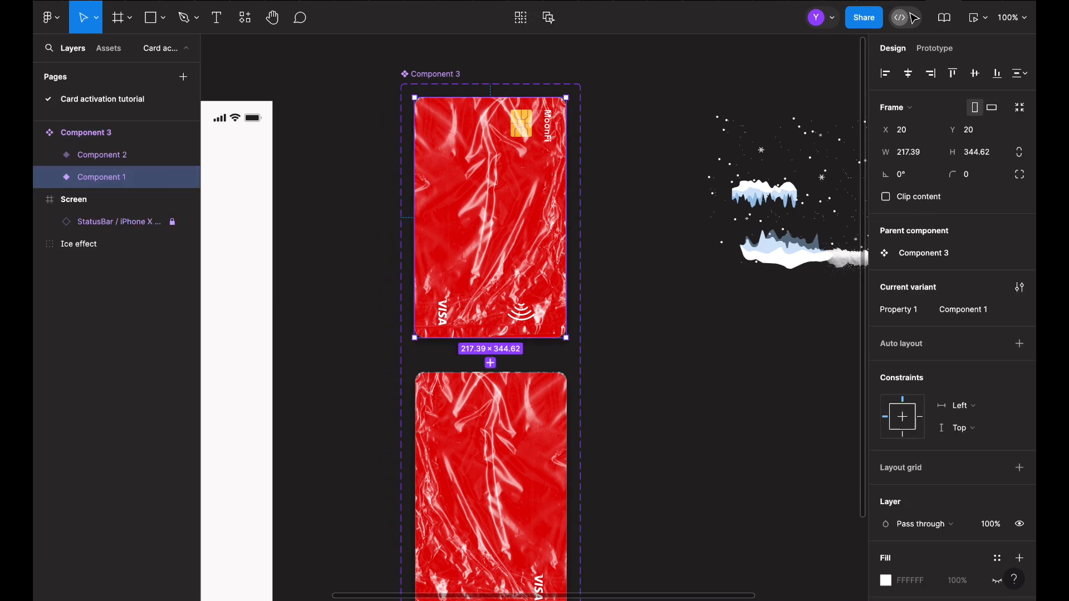
pyautogui.click(937, 52)
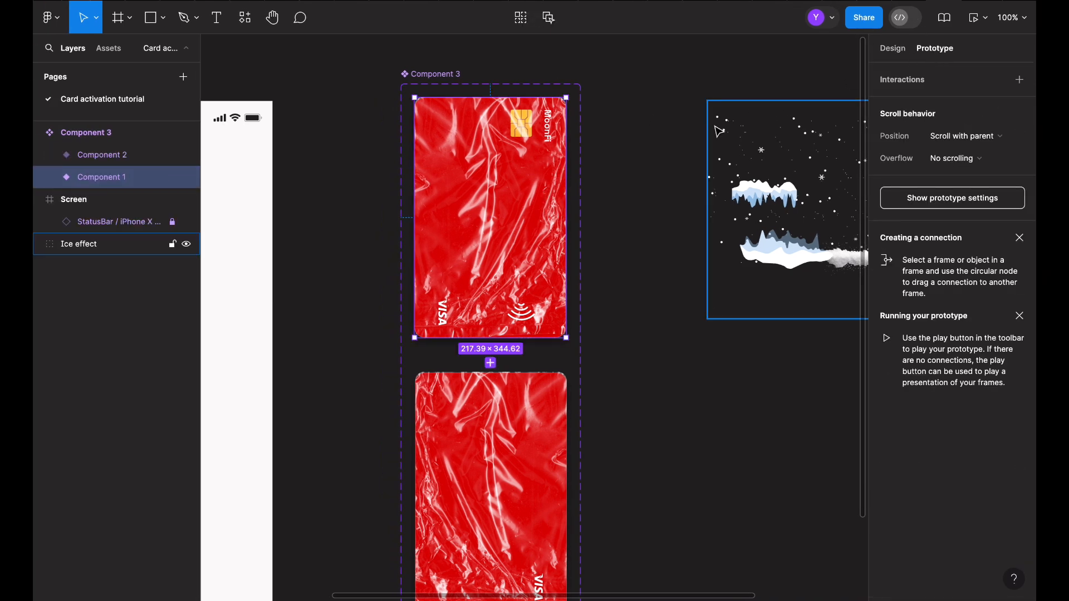
pyautogui.moveTo(493, 344); pyautogui.dragTo(489, 385)
pyautogui.scroll(5, 488, 385)
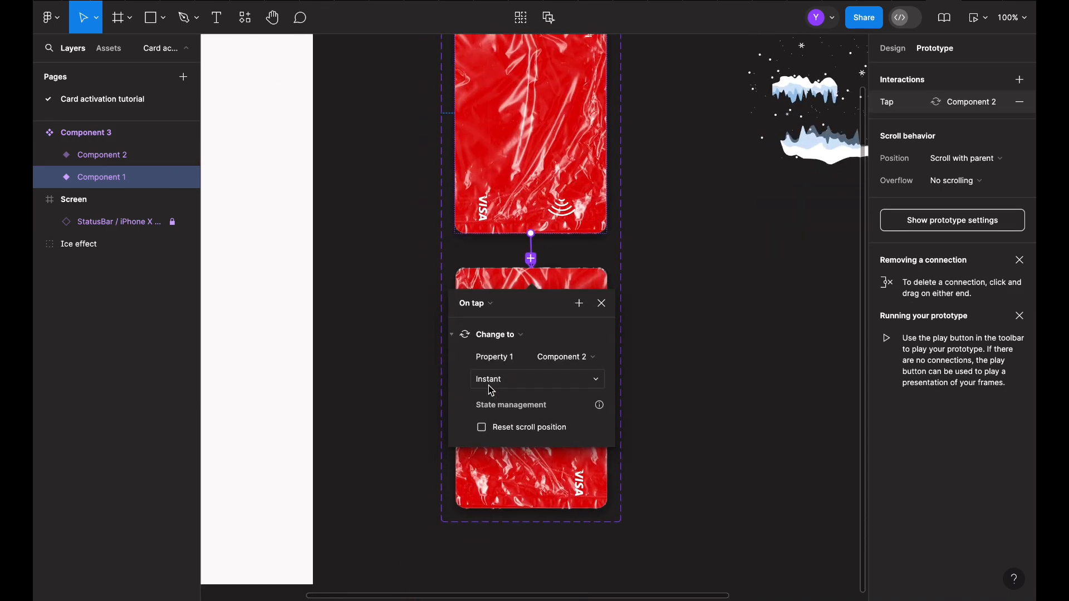
pyautogui.scroll(2, 489, 385)
pyautogui.hscroll(2, 489, 385)
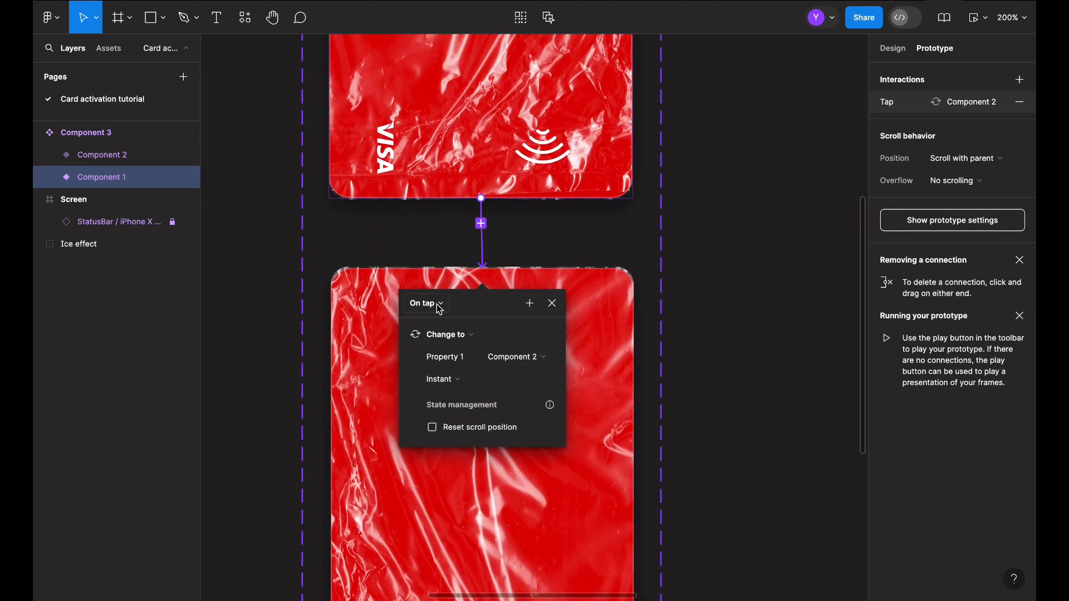
# Set the connection to Component 2 to trigger on drag and use the Smart animate transition.
pyautogui.click(438, 304)
pyautogui.click(440, 321)
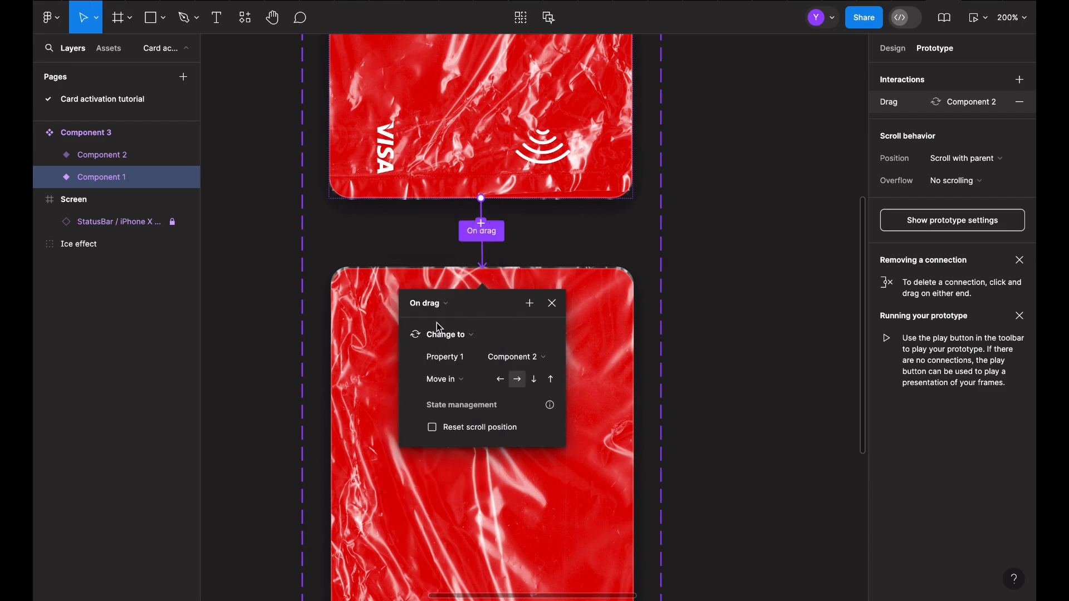
pyautogui.click(462, 379)
pyautogui.click(459, 356)
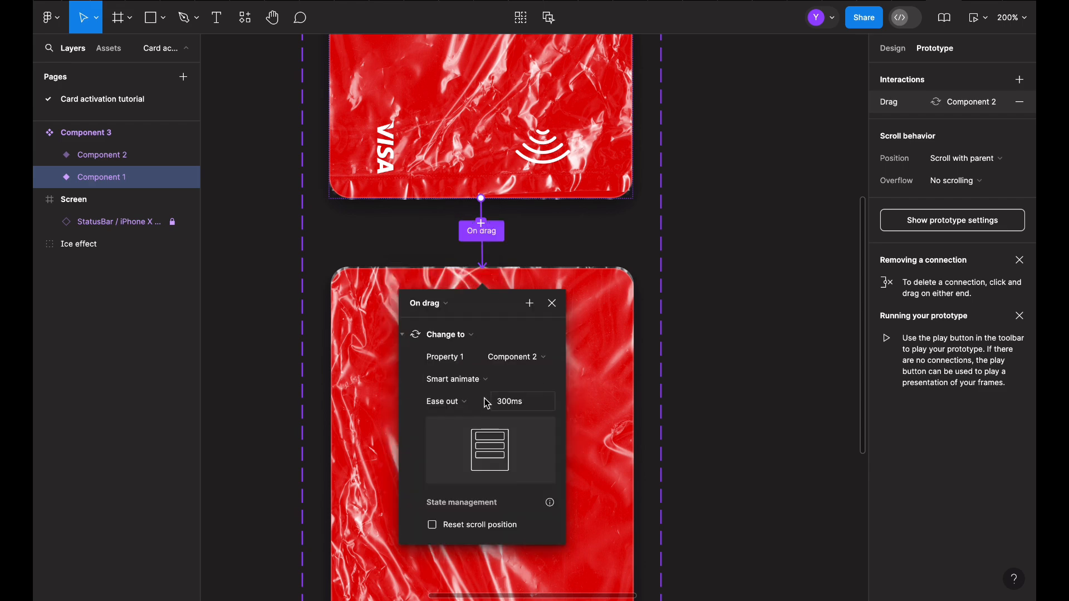
# Add a return connection from Component 2 to Component 1 that triggers on drag with Smart animate.
pyautogui.click(589, 285)
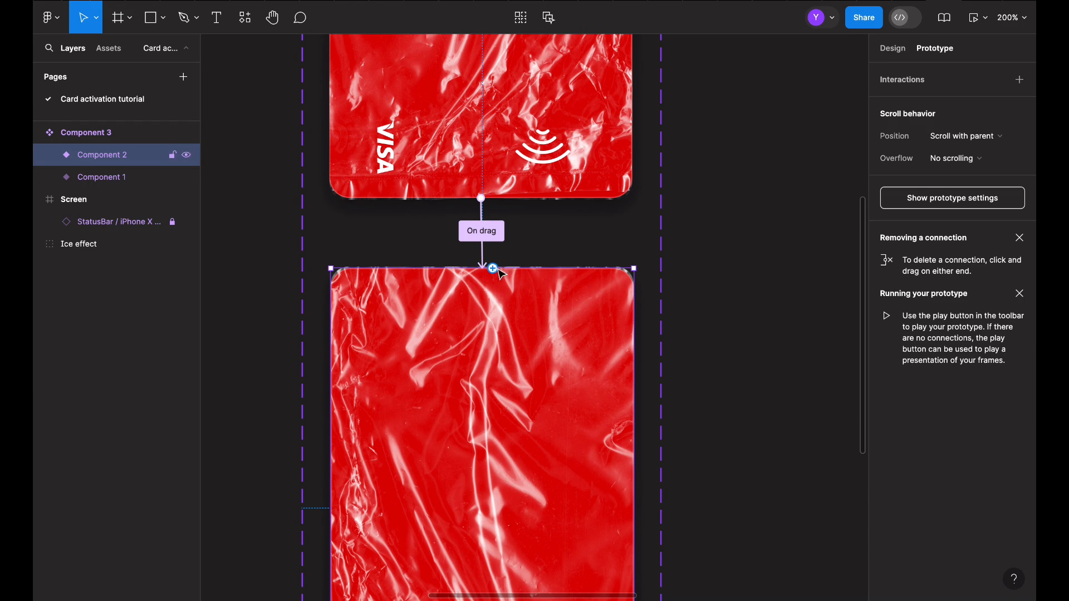
pyautogui.click(498, 233)
pyautogui.click(436, 231)
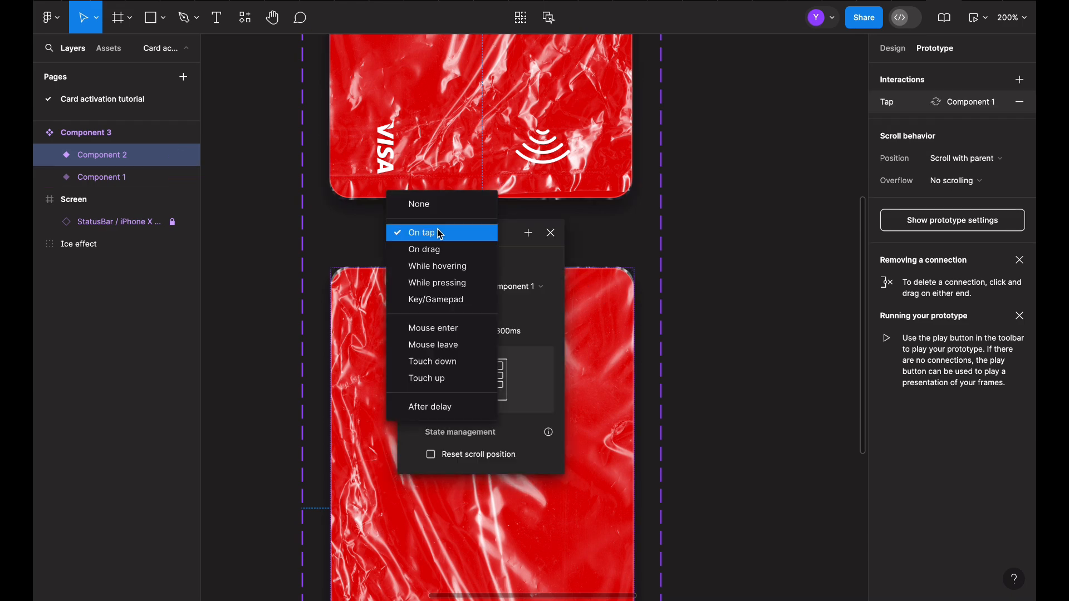
pyautogui.click(438, 251)
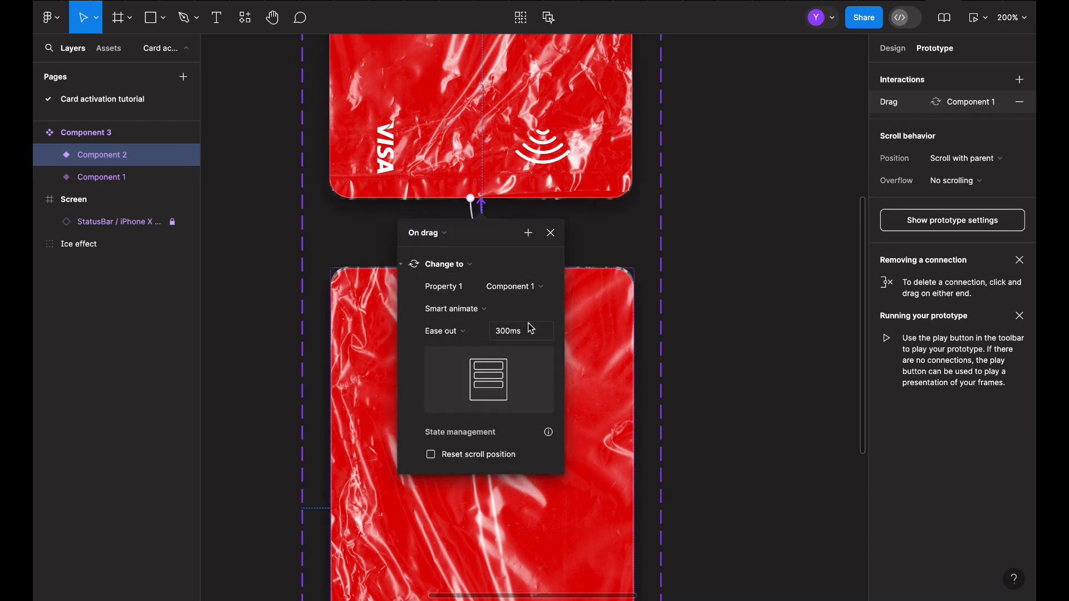
pyautogui.click(604, 262)
pyautogui.hotkey('shift', '0')
pyautogui.scroll(3, 608, 263)
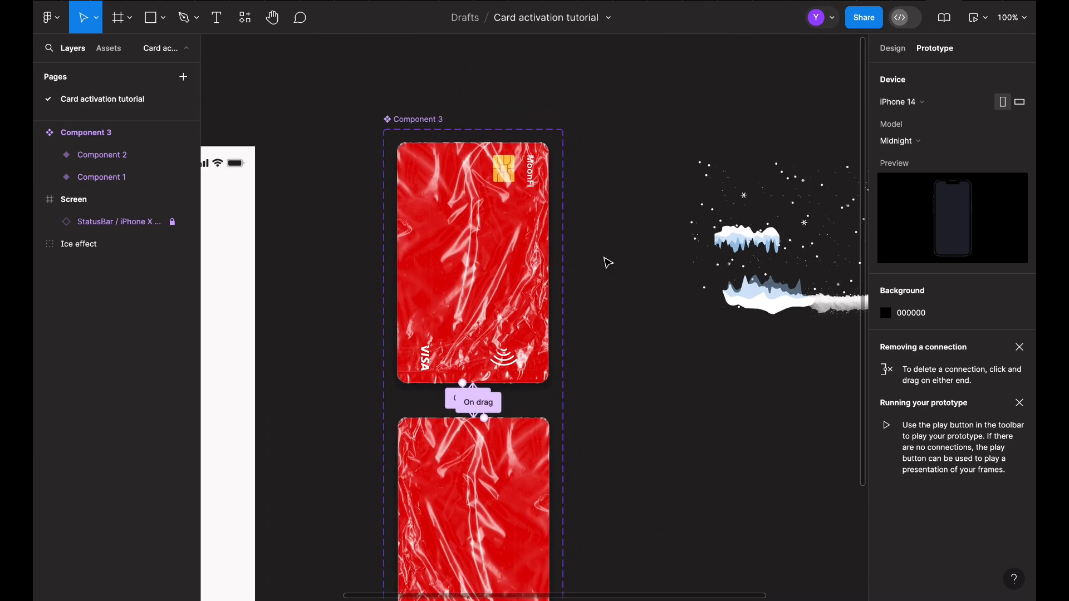
# Place an instance of the Component 1 variant of the card inside the Screen frame.
pyautogui.click(893, 49)
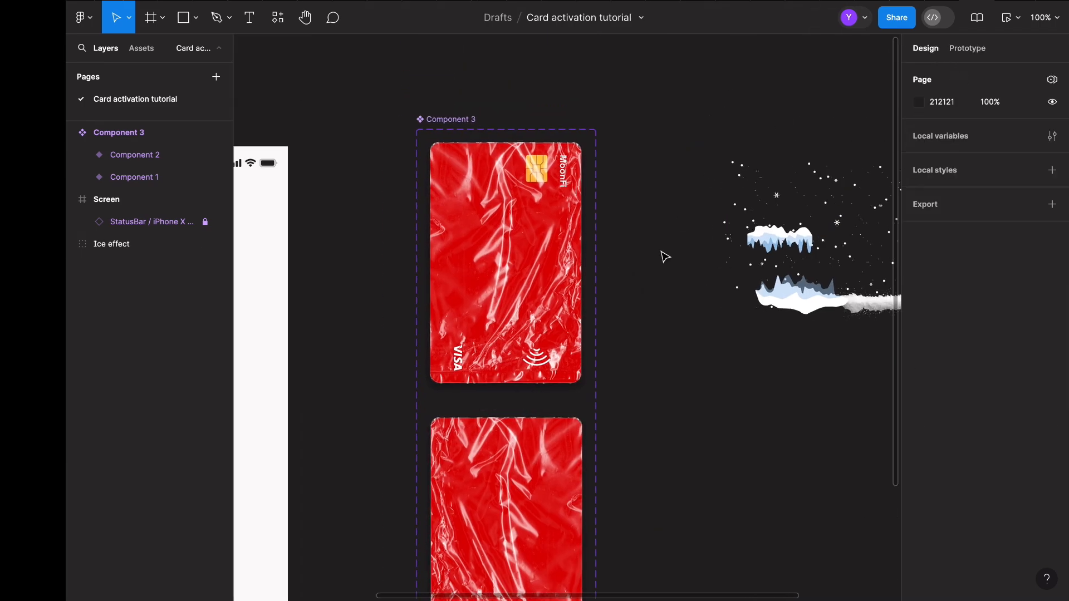
pyautogui.hscroll(-5, 628, 253)
pyautogui.click(590, 202)
pyautogui.click(625, 202)
pyautogui.hscroll(-3, 632, 203)
pyautogui.scroll(-1, 632, 202)
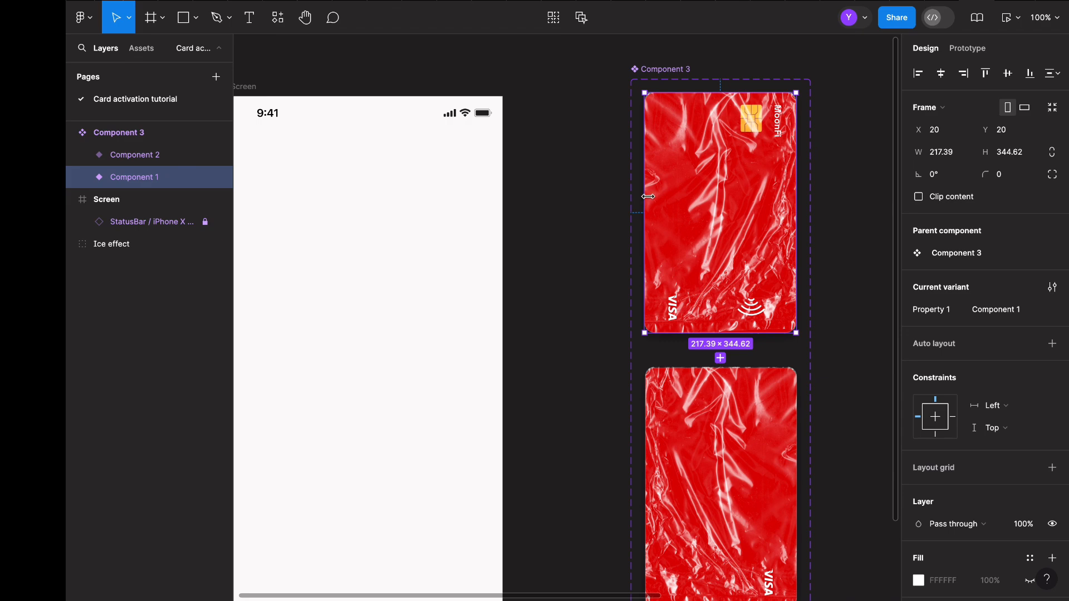
pyautogui.moveTo(436, 313); pyautogui.dragTo(345, 353)
pyautogui.hscroll(-3, 345, 353)
pyautogui.scroll(-1, 346, 353)
# Center the card instance horizontally and vertically in the Screen frame.
pyautogui.click(941, 73)
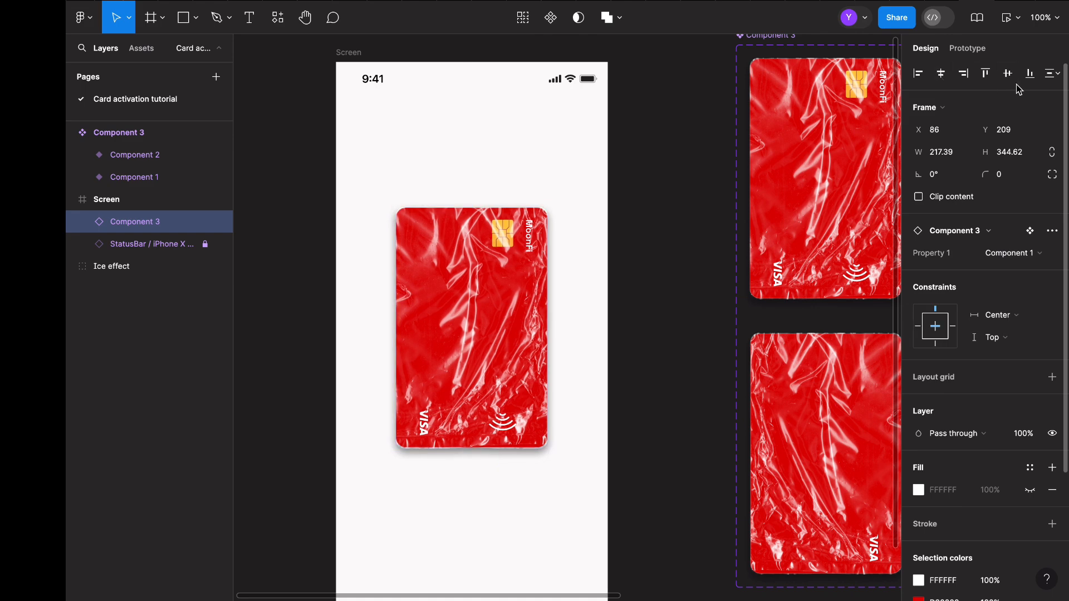
pyautogui.click(1008, 73)
pyautogui.click(653, 212)
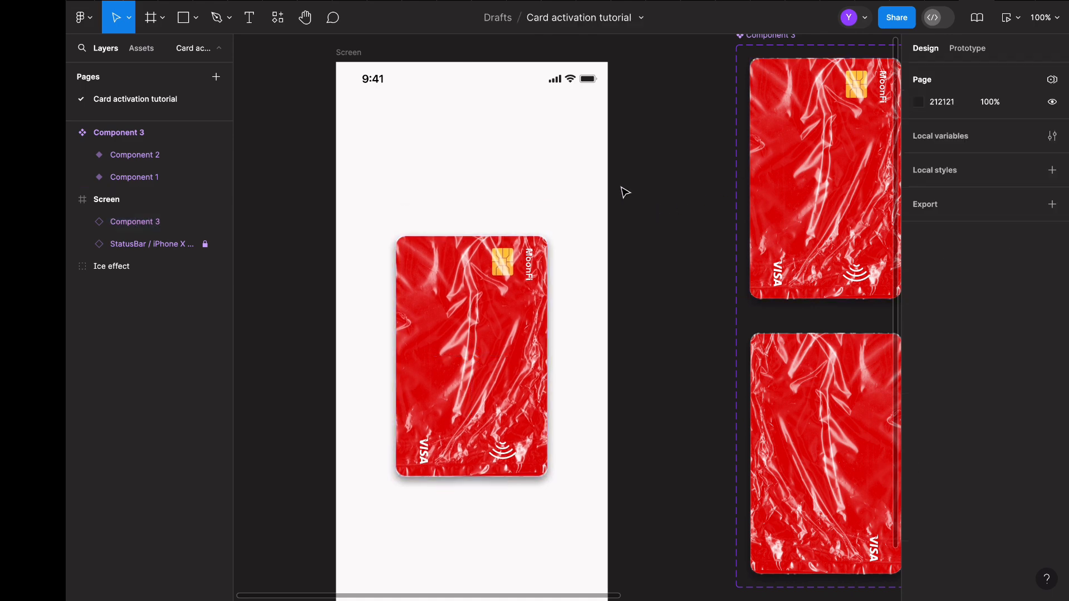
# Preview the Screen frame's prototype inline and flip the card back and forth by swiping it, then close the preview.
pyautogui.click(358, 52)
pyautogui.click(1006, 19)
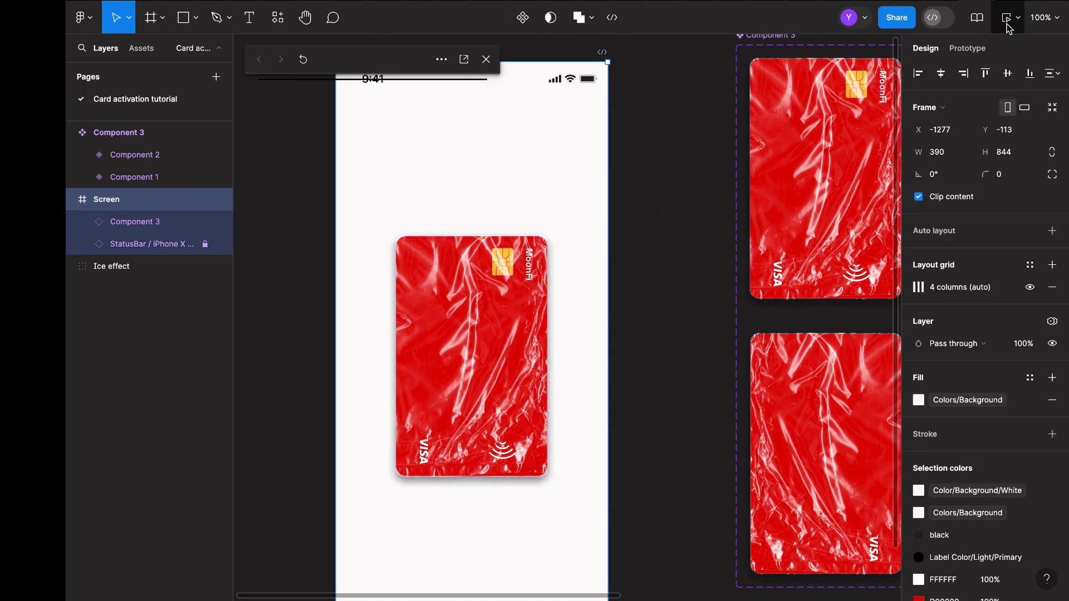
pyautogui.hscroll(-4, 668, 156)
pyautogui.scroll(-1, 668, 155)
pyautogui.hscroll(-2, 670, 155)
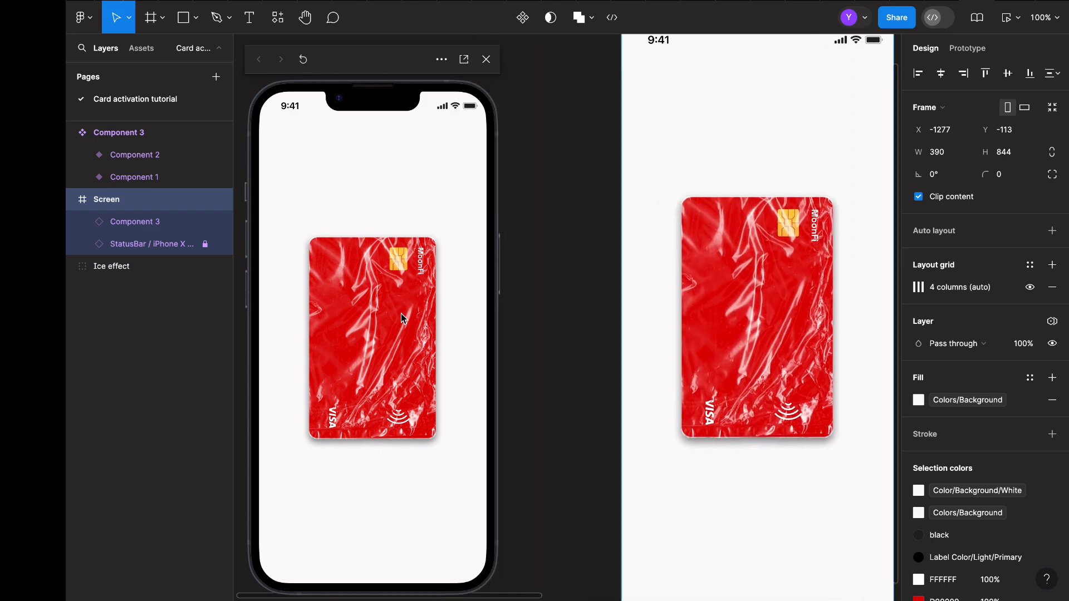
pyautogui.click(336, 313)
pyautogui.moveTo(411, 335); pyautogui.dragTo(306, 336)
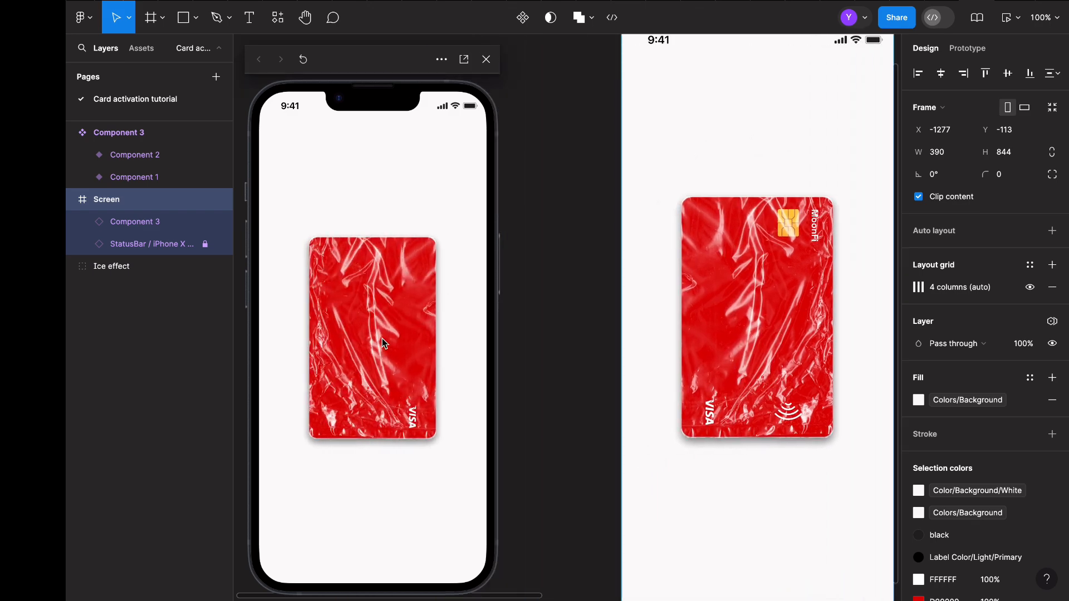
pyautogui.moveTo(387, 339); pyautogui.dragTo(291, 348)
pyautogui.moveTo(392, 345); pyautogui.dragTo(323, 346)
pyautogui.click(486, 59)
# Add the text "Cool, unwrap my card" beneath the card in the Screen frame.
pyautogui.hscroll(7, 525, 169)
pyautogui.click(513, 193)
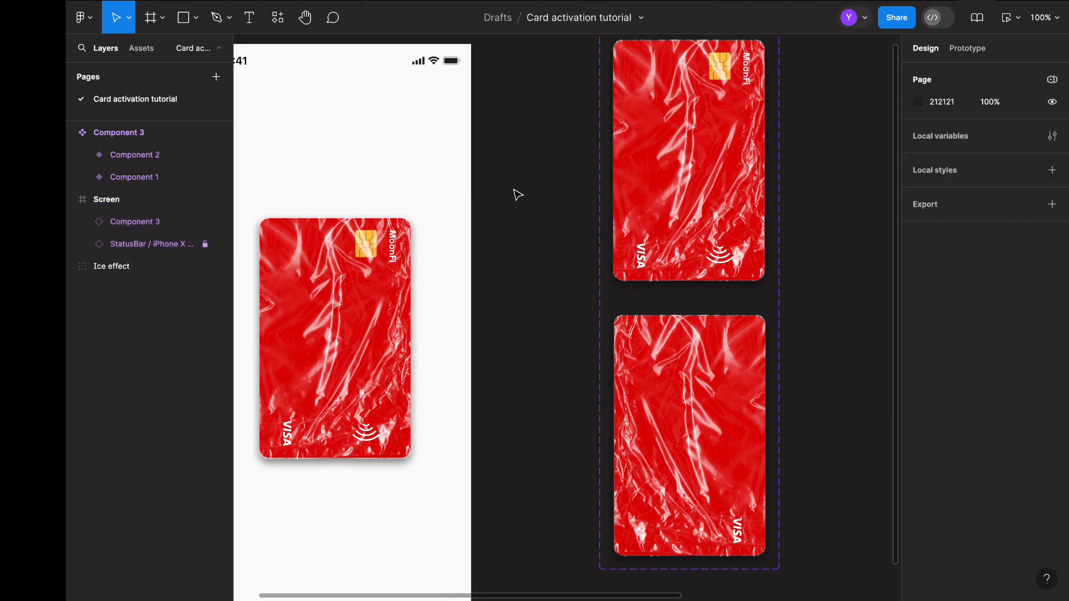
pyautogui.scroll(1, 819, 143)
pyautogui.hscroll(-5, 818, 148)
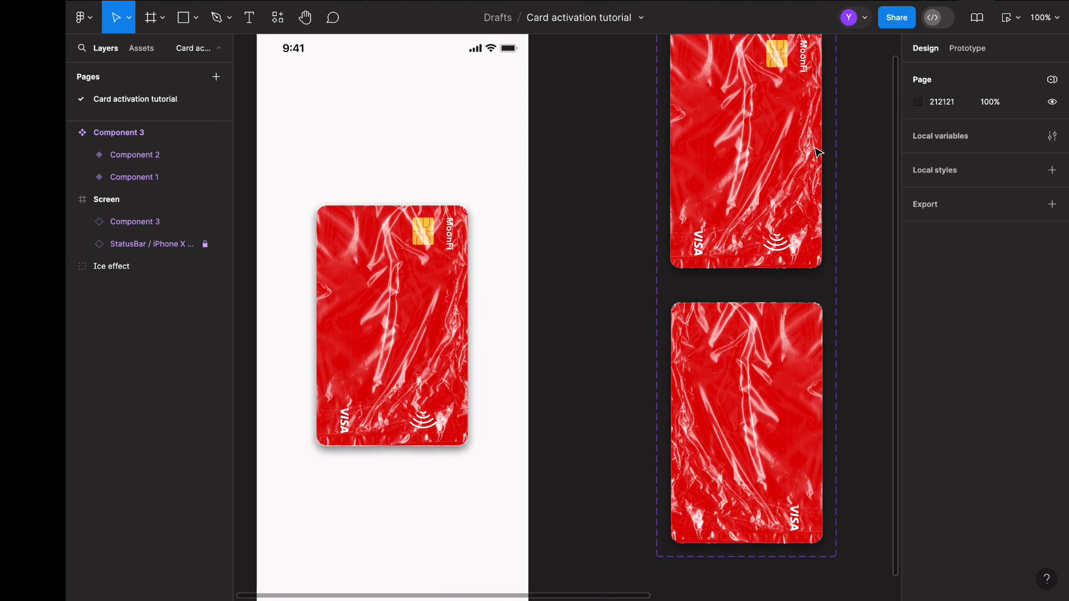
pyautogui.hscroll(1, 814, 147)
pyautogui.click(431, 264)
pyautogui.scroll(-3, 423, 289)
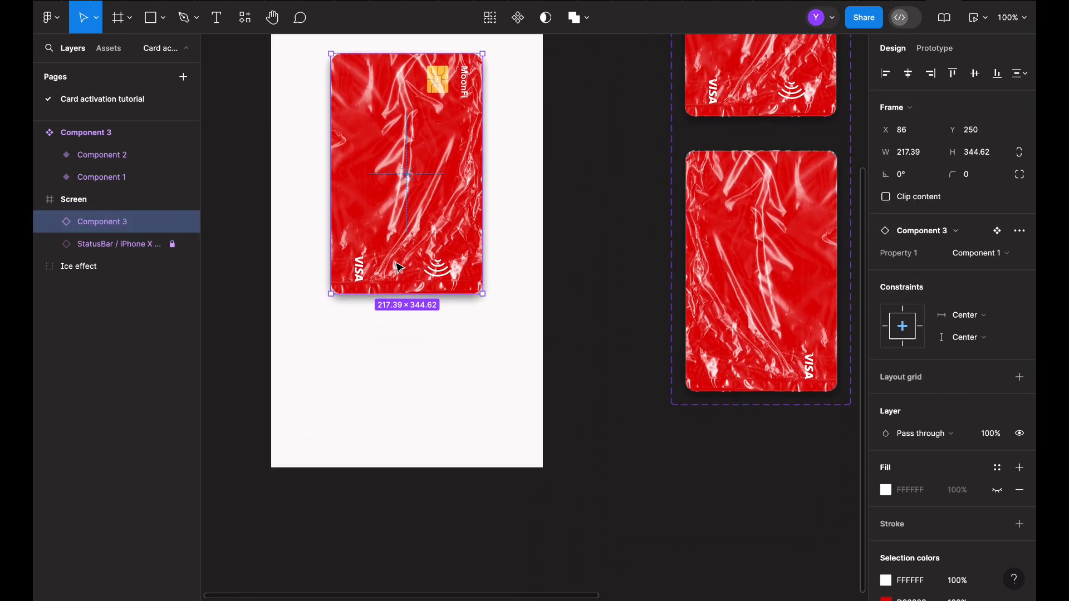
pyautogui.click(384, 377)
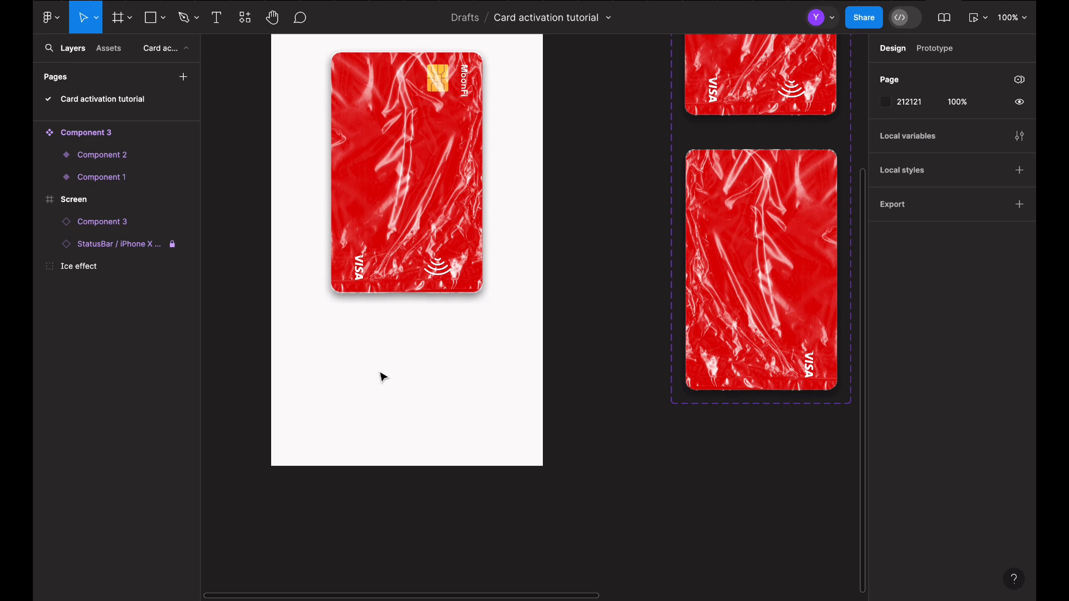
pyautogui.press('t')
pyautogui.write('ool')
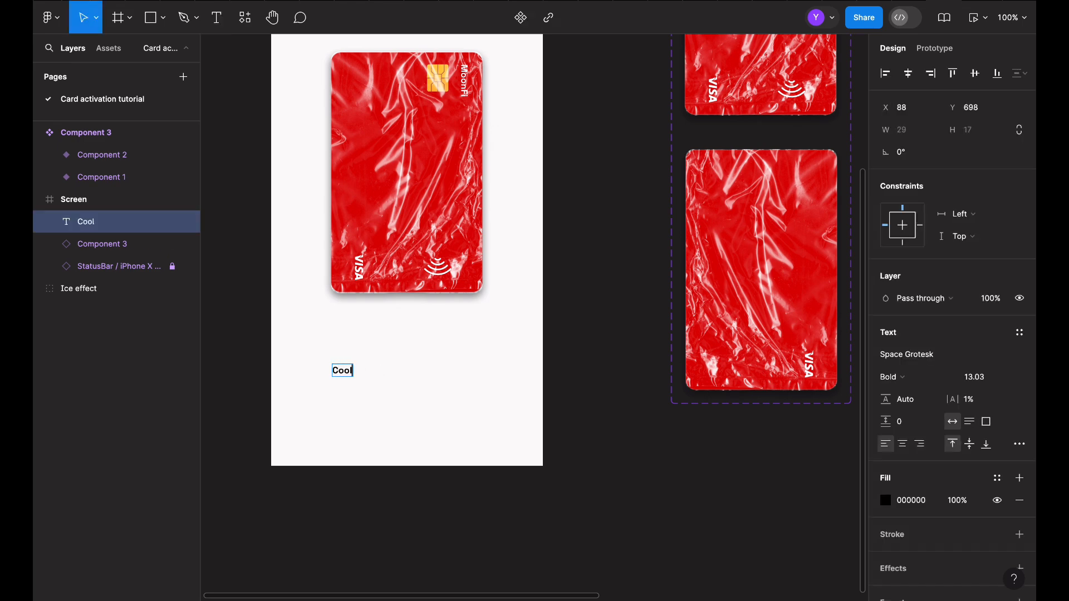
pyautogui.write(', unwrap my card')
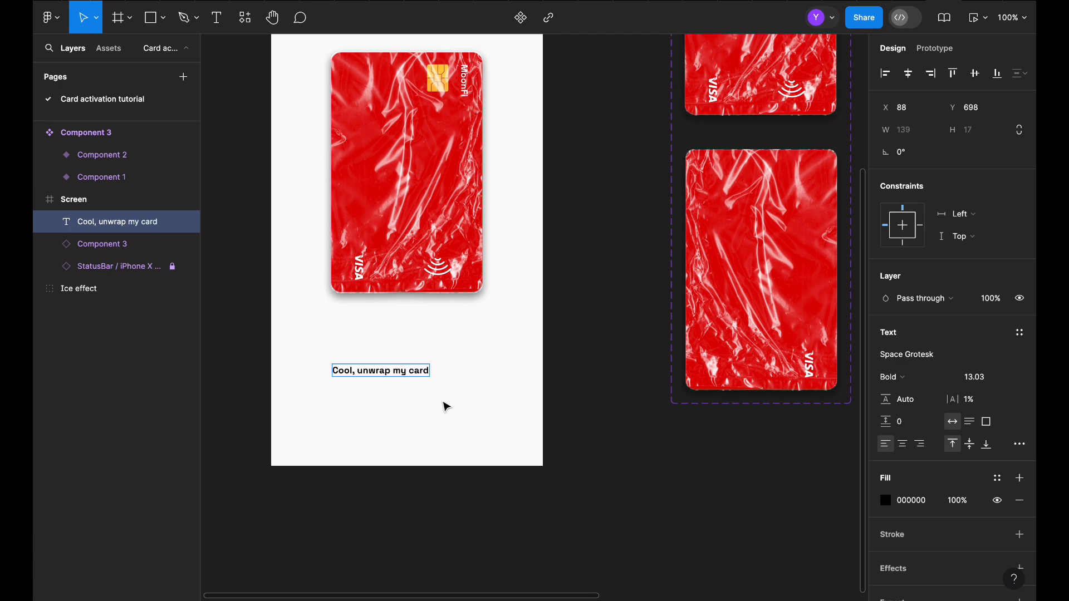
pyautogui.press('Escape')
# Set the "Cool, unwrap my card" text to the Satoshi font, size 16, Medium weight.
pyautogui.click(933, 359)
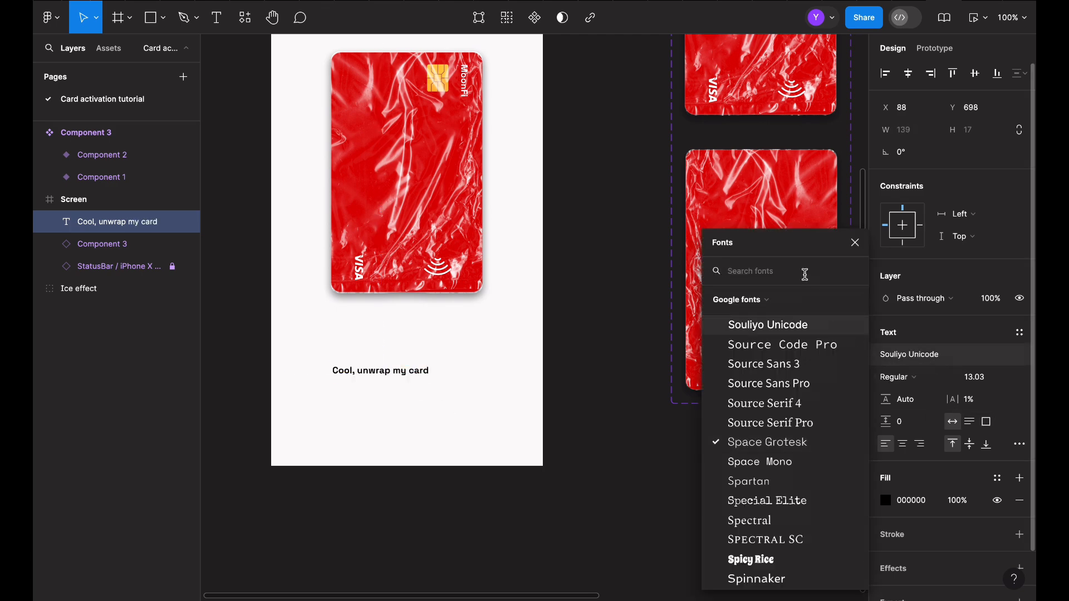
pyautogui.write('sat')
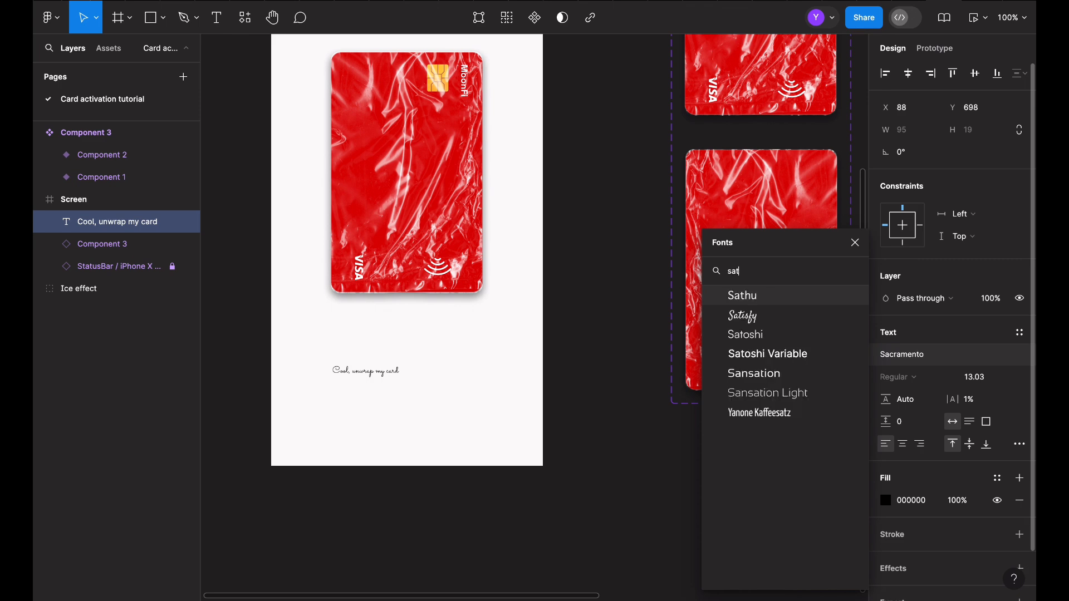
pyautogui.click(835, 334)
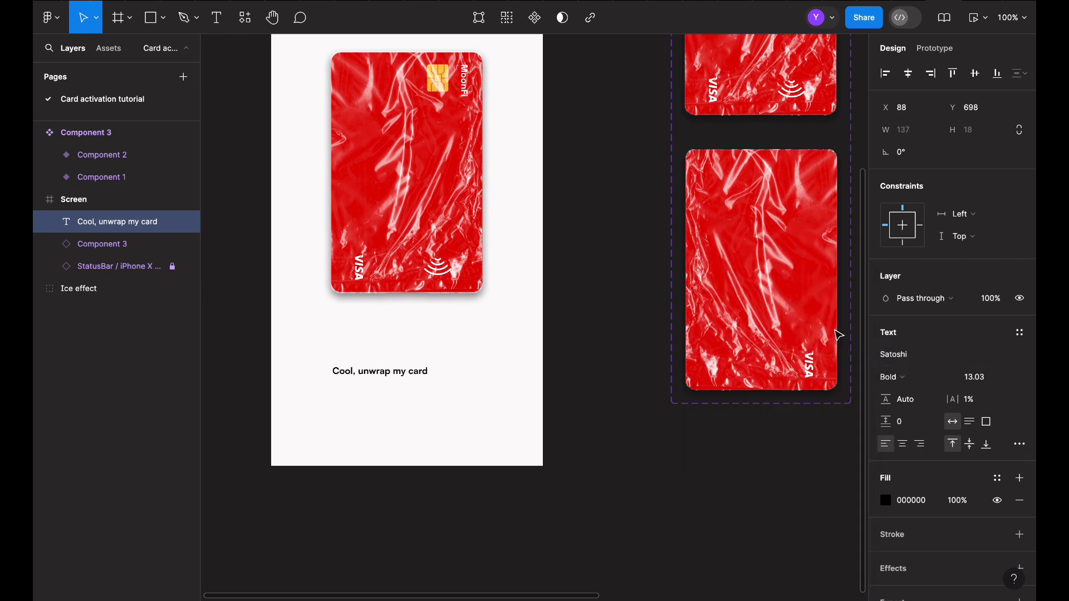
pyautogui.click(1008, 378)
pyautogui.click(995, 506)
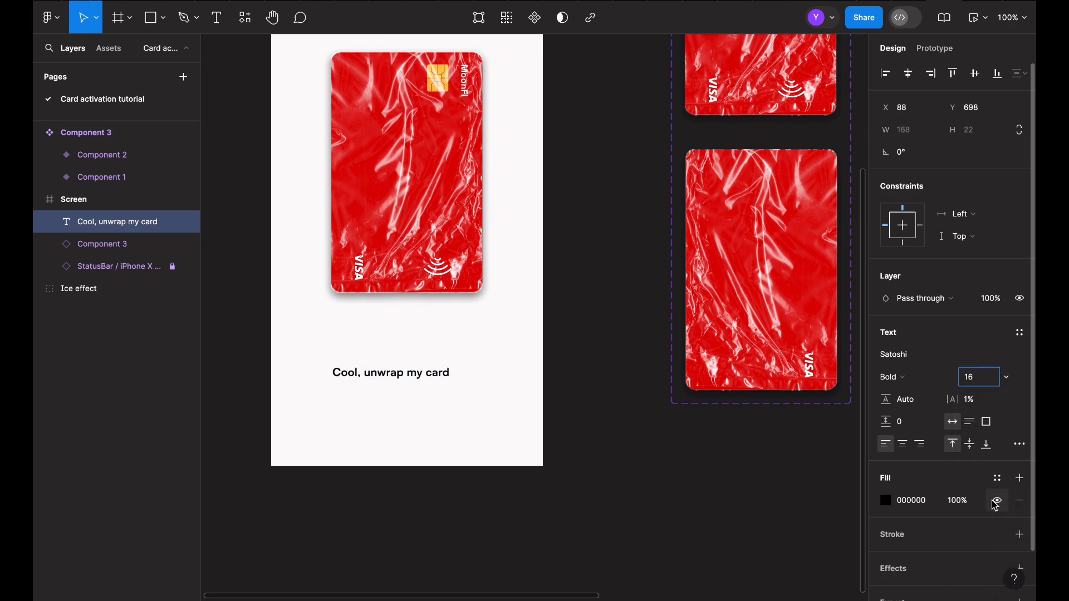
pyautogui.click(892, 378)
pyautogui.click(894, 361)
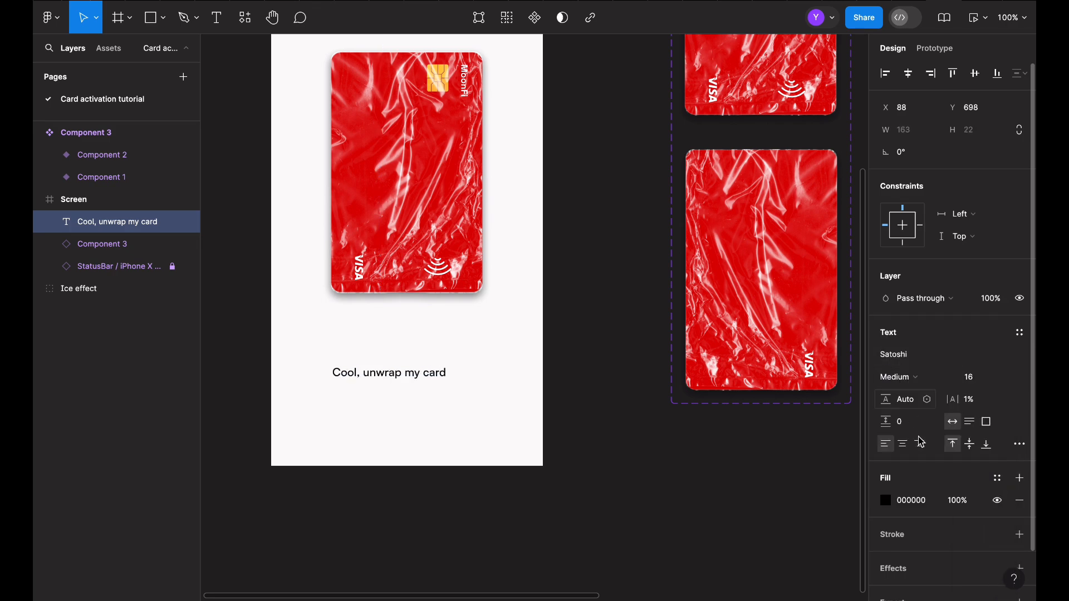
# Set the text's fill color to 212121.
pyautogui.click(997, 478)
pyautogui.click(913, 507)
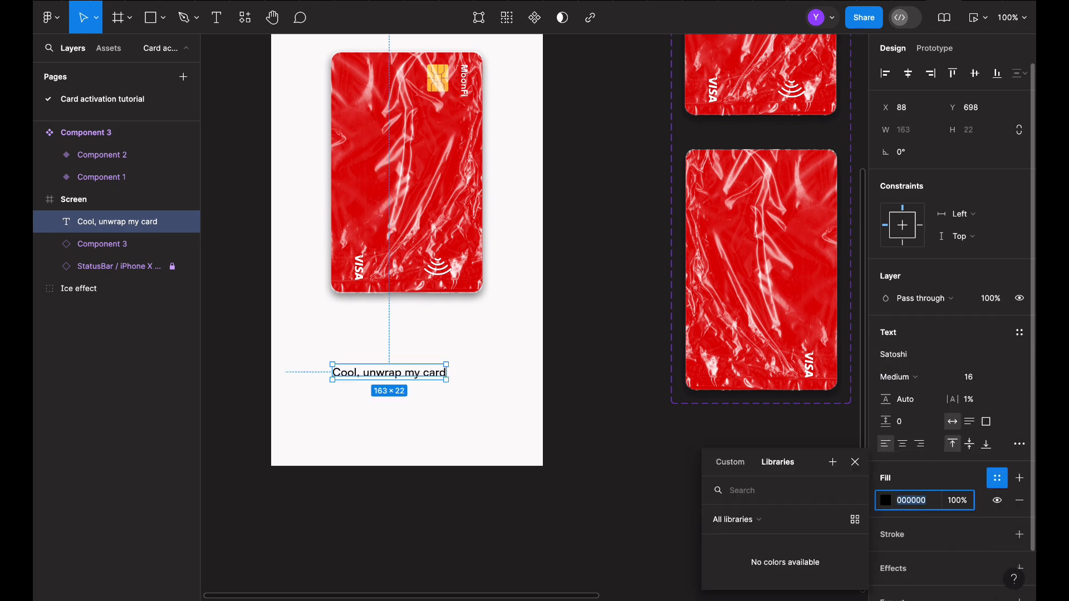
pyautogui.write('212121')
pyautogui.press('Return')
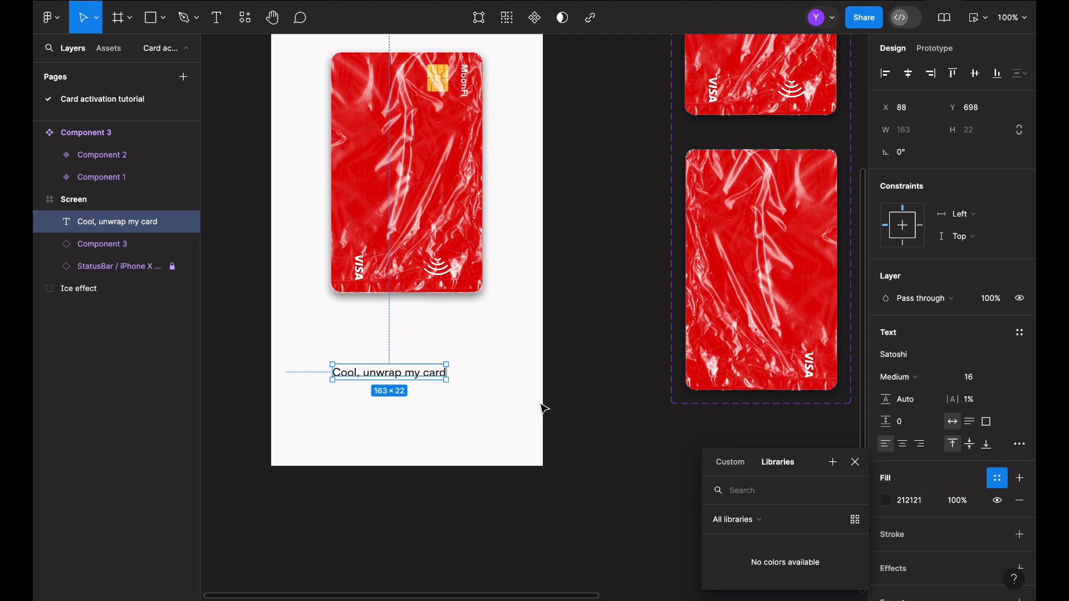
# Wrap the text in an auto layout frame with 24 horizontal and 12 vertical padding.
pyautogui.hotkey('shift', 'a')
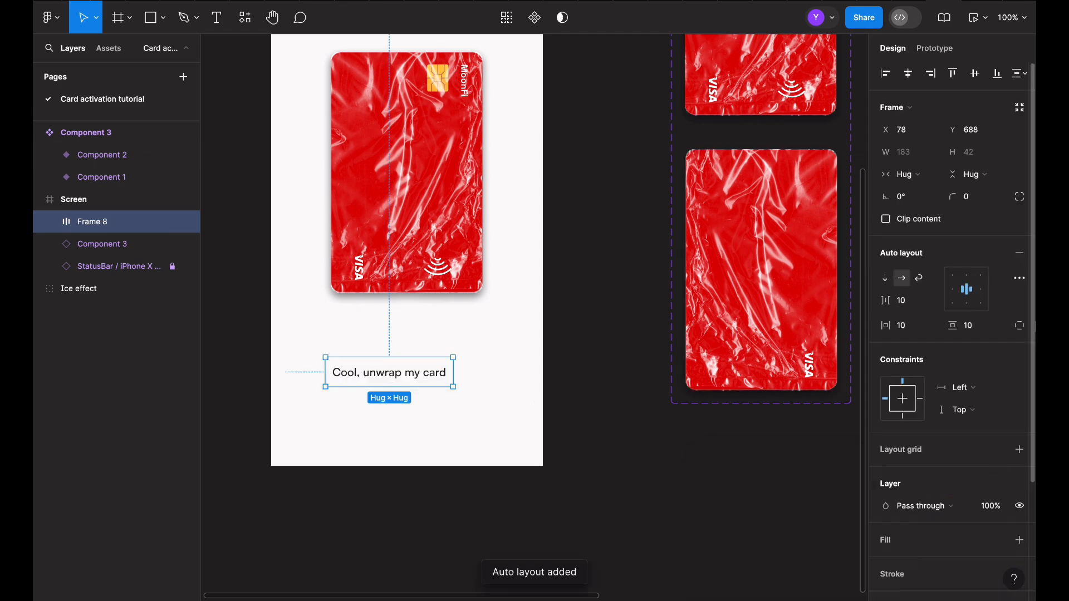
pyautogui.click(987, 330)
pyautogui.write('12')
pyautogui.press('Return')
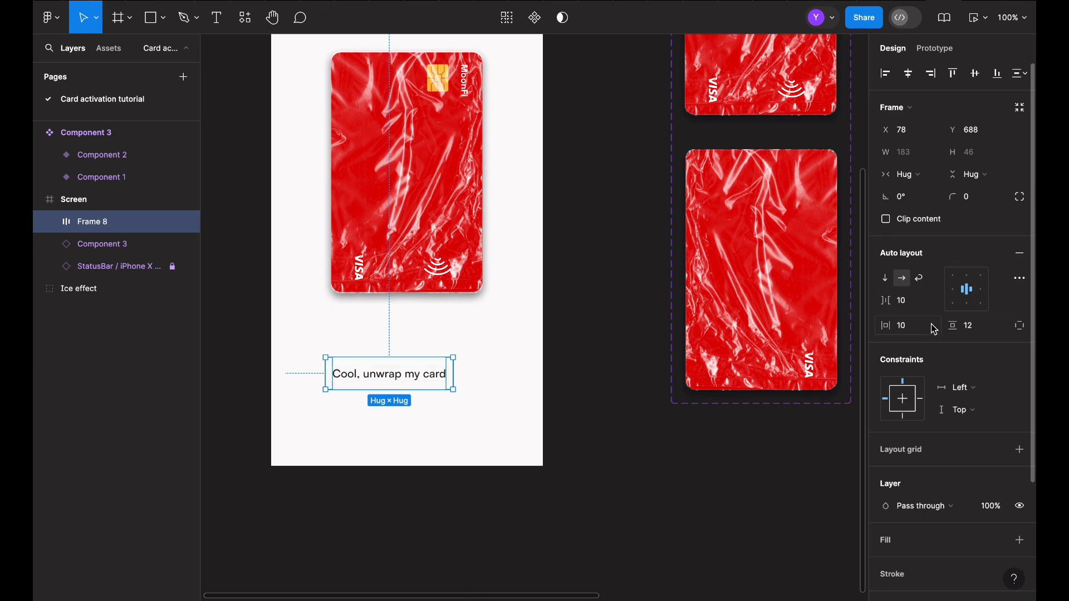
pyautogui.hotkey('shift', 'Tab')
pyautogui.write('24')
pyautogui.press('Return')
pyautogui.press('Escape')
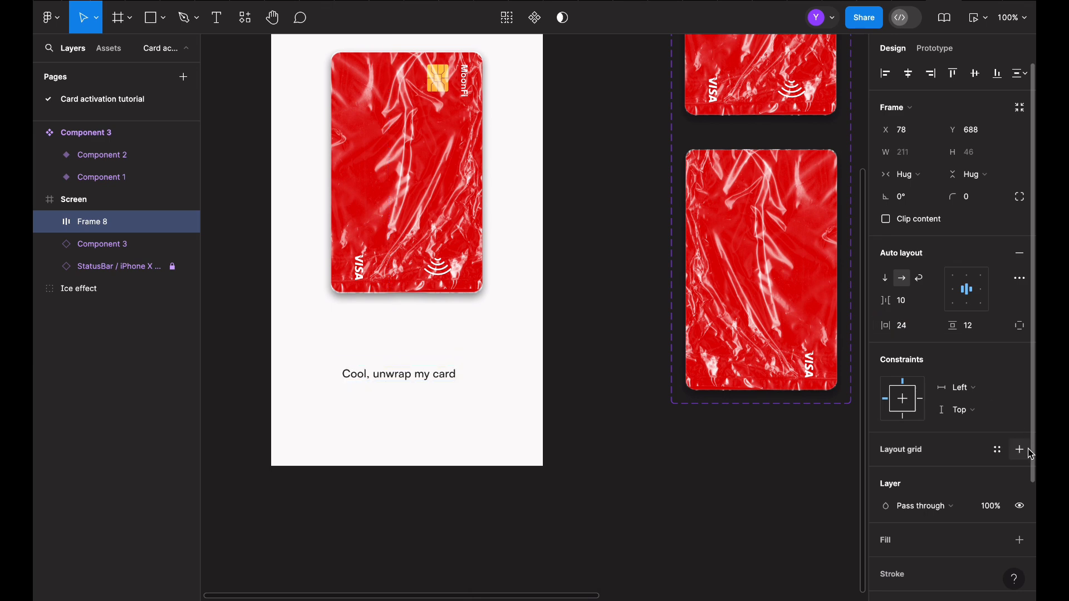
# Add a 212121 fill to the auto layout frame to make it a dark button.
pyautogui.click(1018, 541)
pyautogui.click(885, 562)
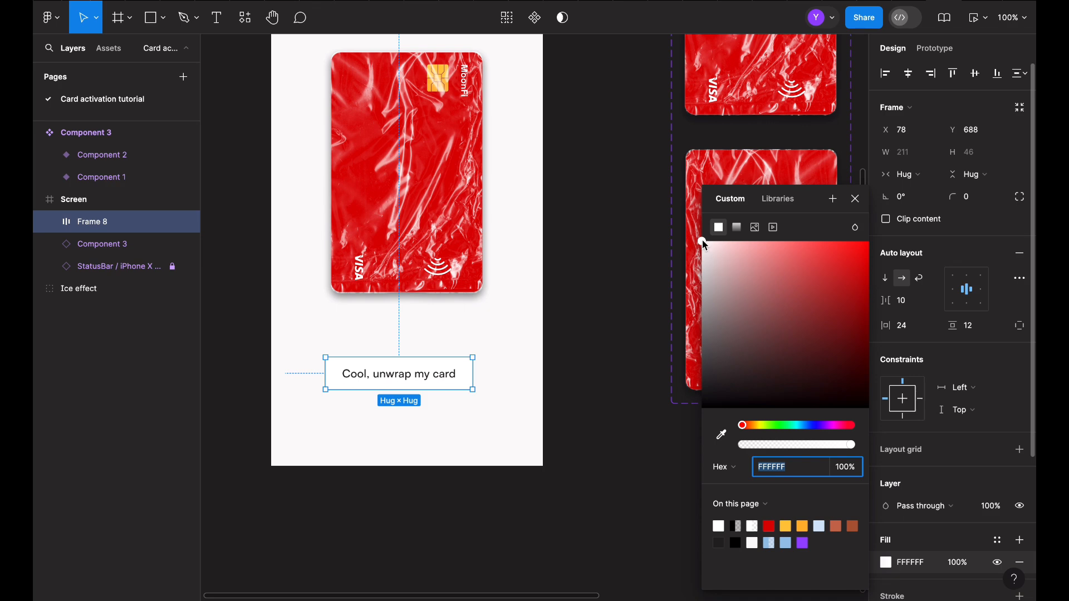
pyautogui.moveTo(704, 245); pyautogui.dragTo(698, 417)
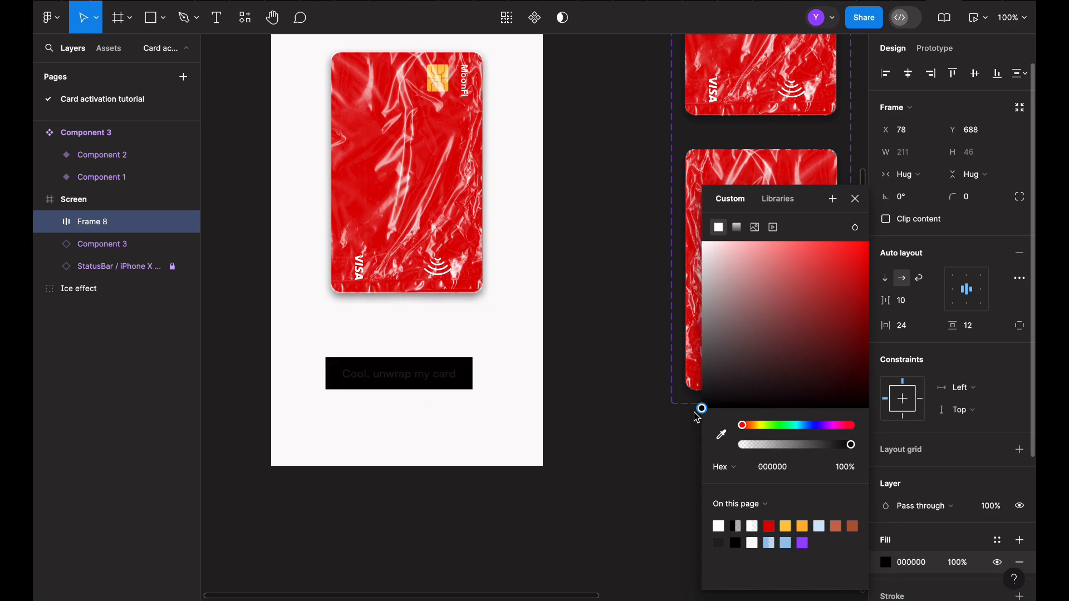
pyautogui.click(914, 562)
pyautogui.write('212121')
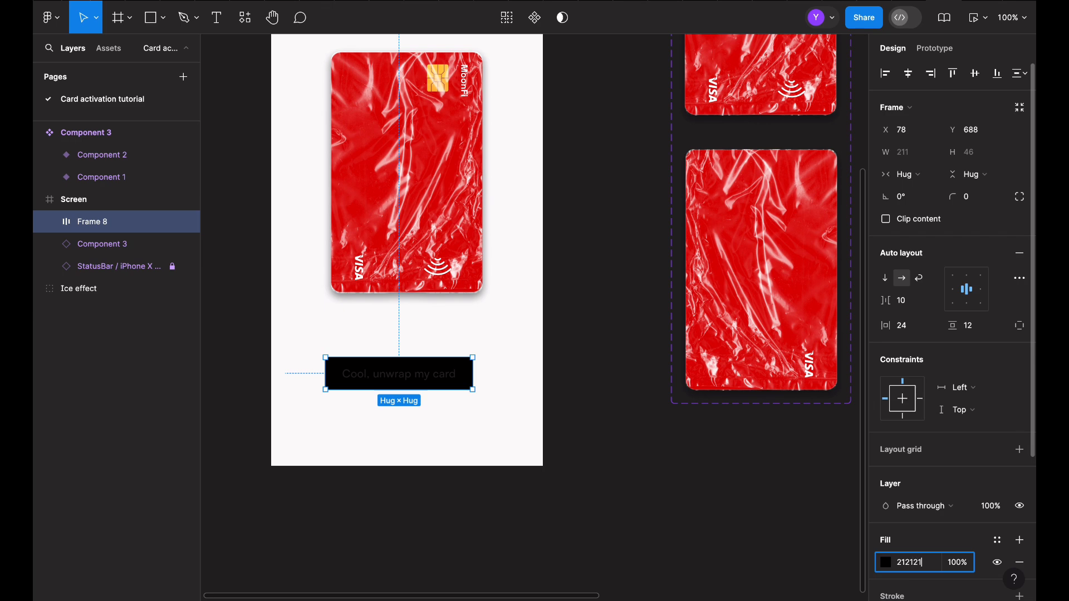
pyautogui.press('Return')
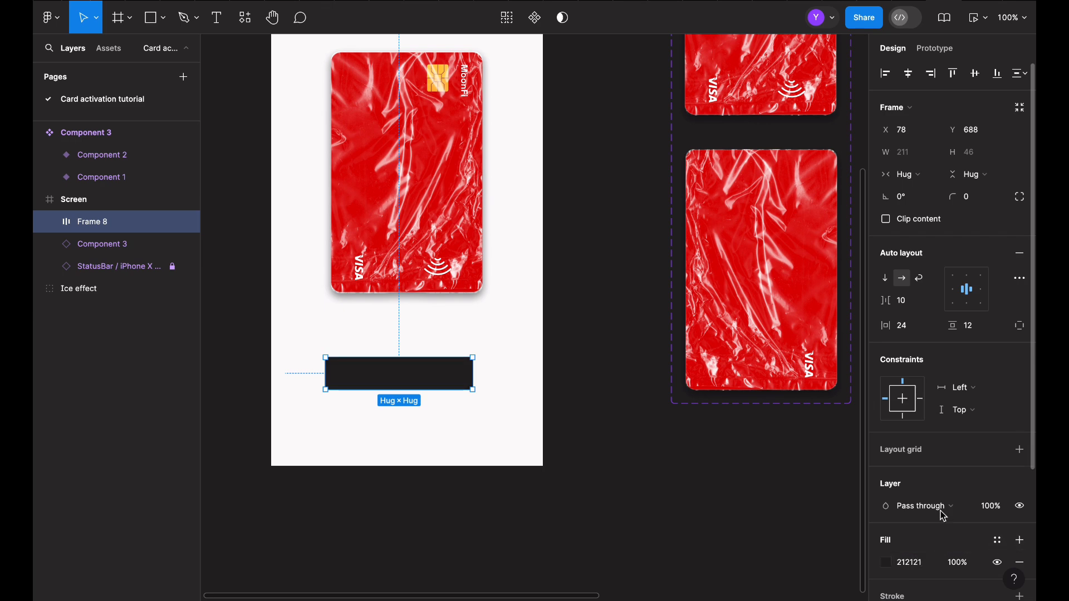
# Change the button label's fill color to F9F9F9.
pyautogui.doubleClick(452, 379)
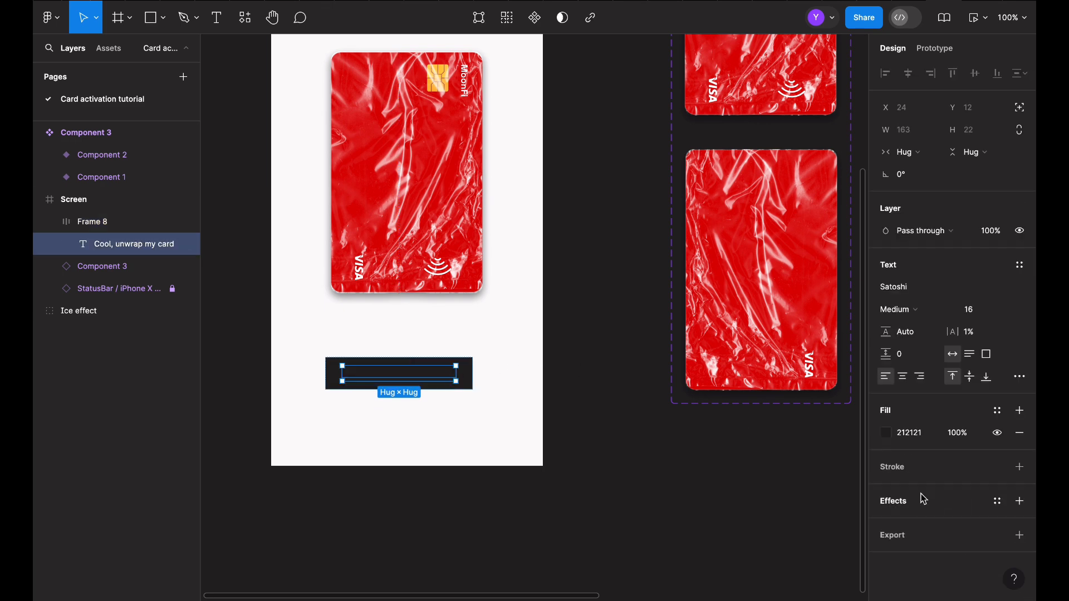
pyautogui.click(997, 410)
pyautogui.click(913, 433)
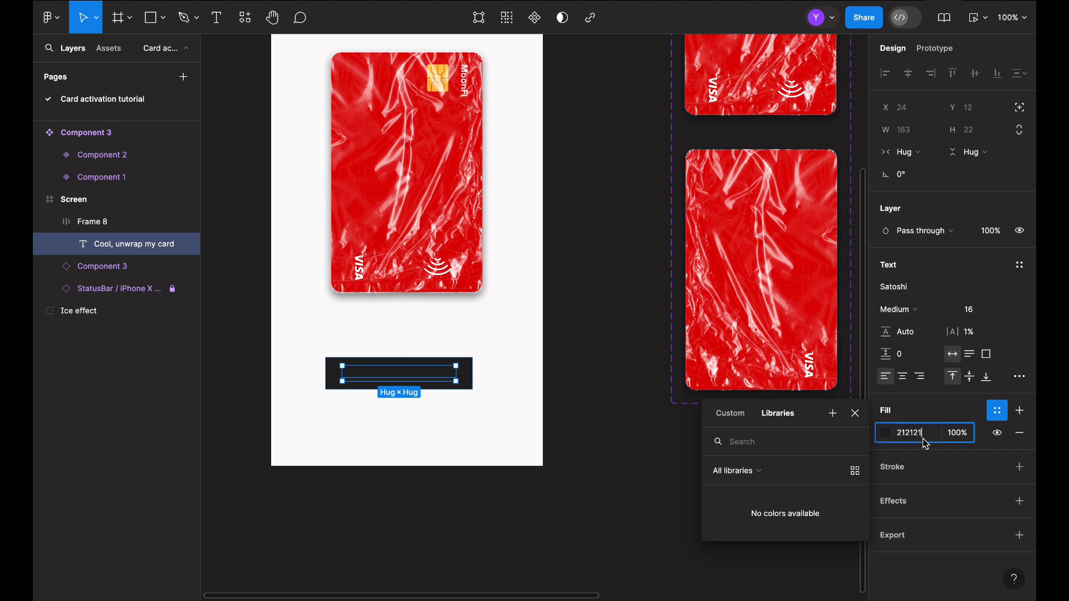
pyautogui.write('f9f9f9')
pyautogui.press('Return')
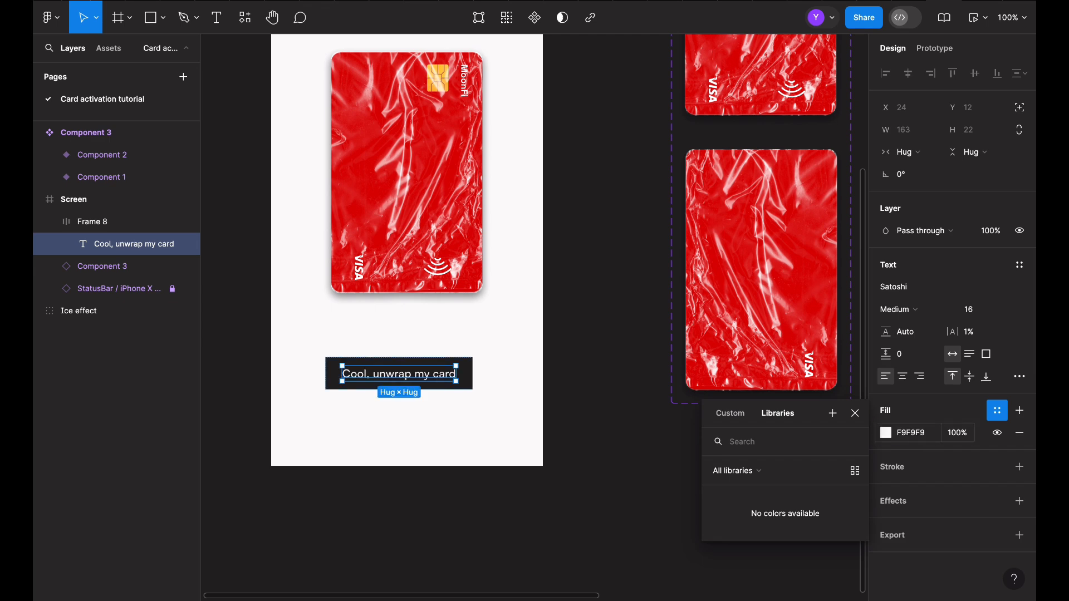
pyautogui.click(612, 423)
# Set the button frame's vertical padding to 14 and horizontal padding to 32.
pyautogui.click(467, 380)
pyautogui.click(978, 328)
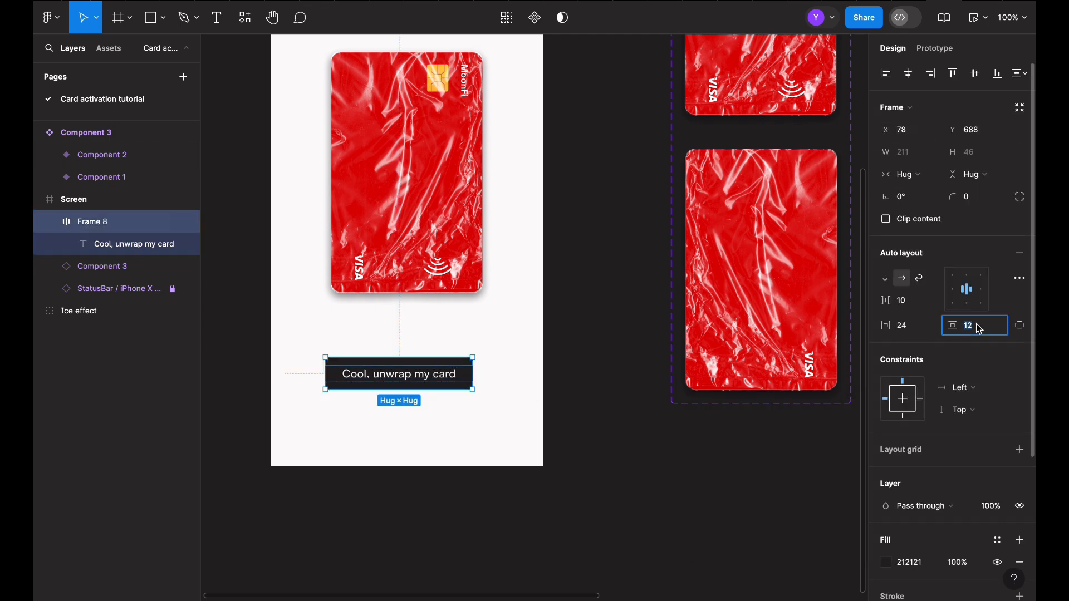
pyautogui.write('14')
pyautogui.press('Return')
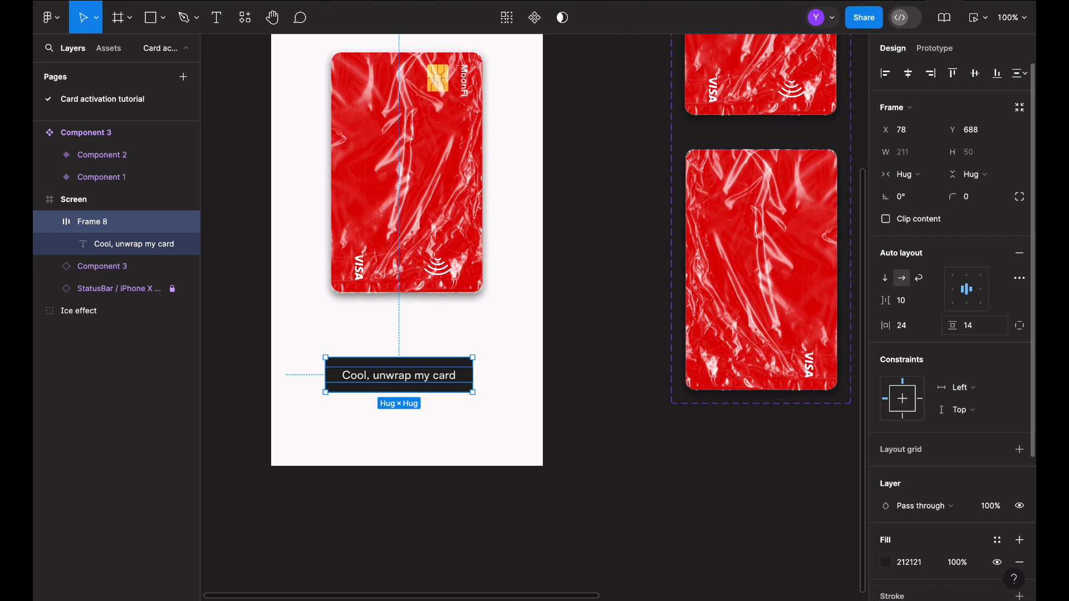
pyautogui.click(912, 327)
pyautogui.write('32')
pyautogui.press('Return')
# Round the button frame's corners with a radius of 24.
pyautogui.click(978, 198)
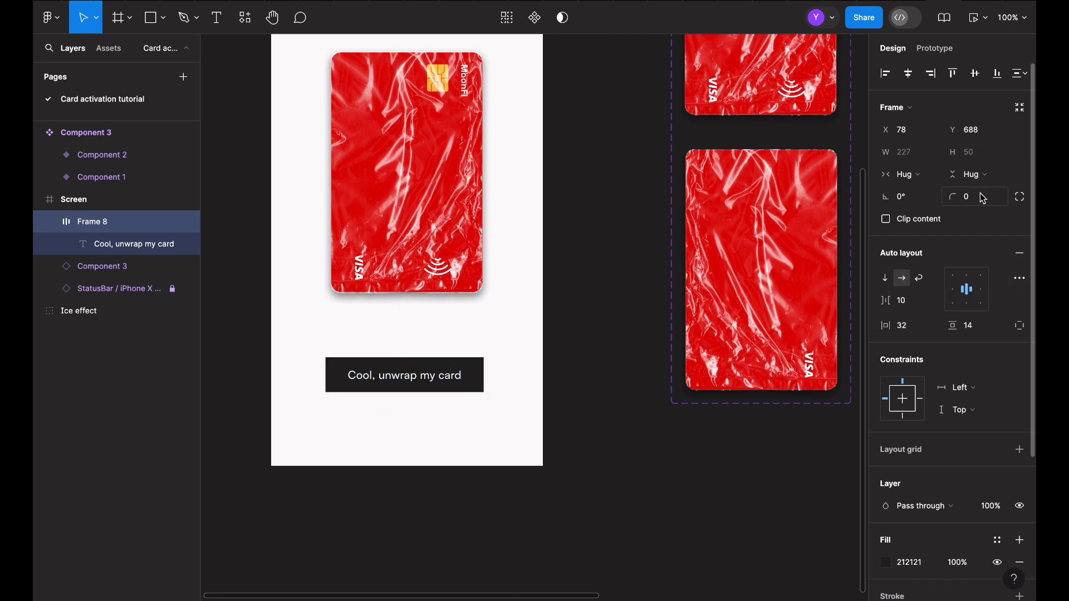
pyautogui.write('24')
pyautogui.press('Return')
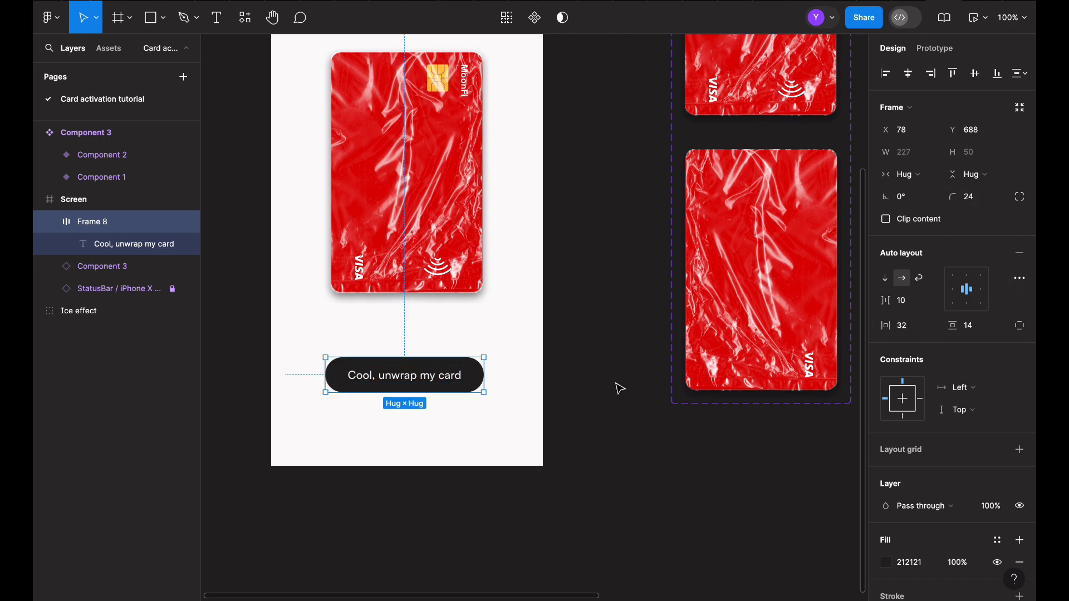
# Set the button frame's vertical padding to 16 and horizontal padding to 40.
pyautogui.click(986, 329)
pyautogui.write('16')
pyautogui.press('Return')
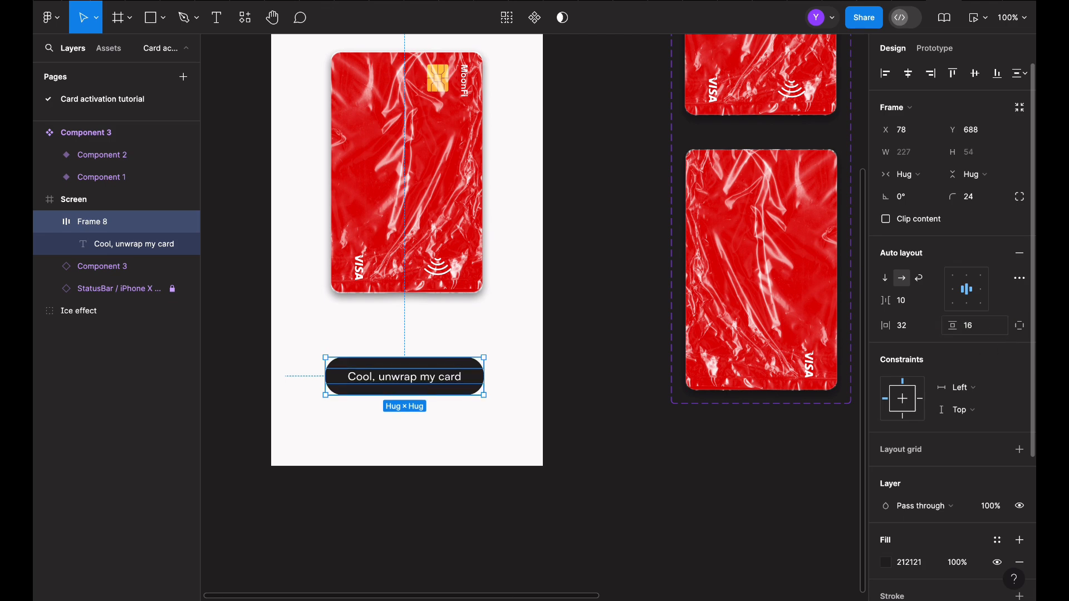
pyautogui.click(911, 331)
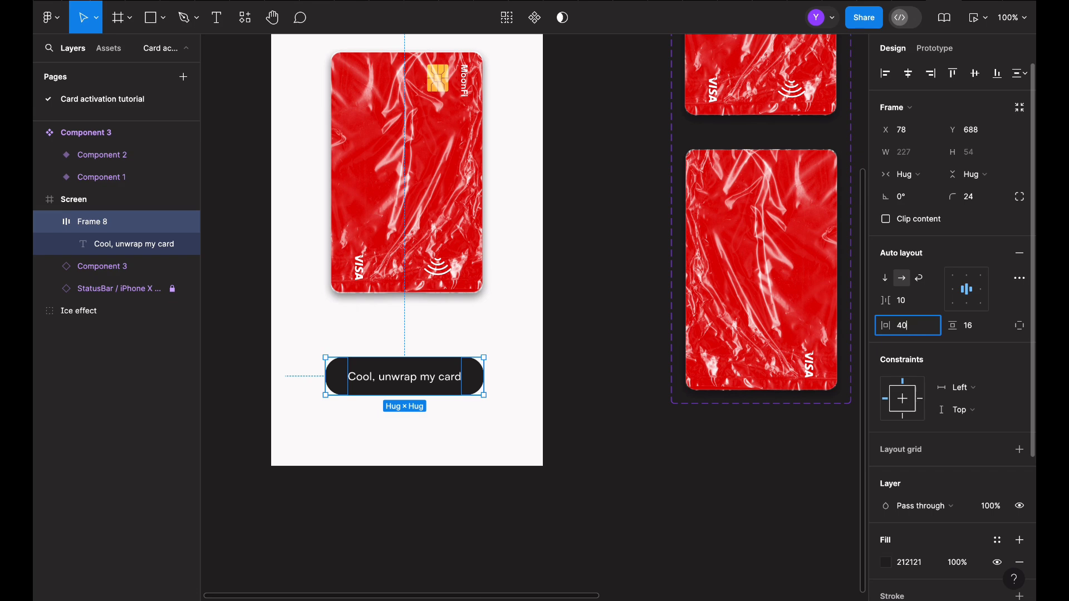
pyautogui.write('40')
pyautogui.press('Return')
# Center the button horizontally in the Screen frame and move it up 40 px toward the card.
pyautogui.click(908, 73)
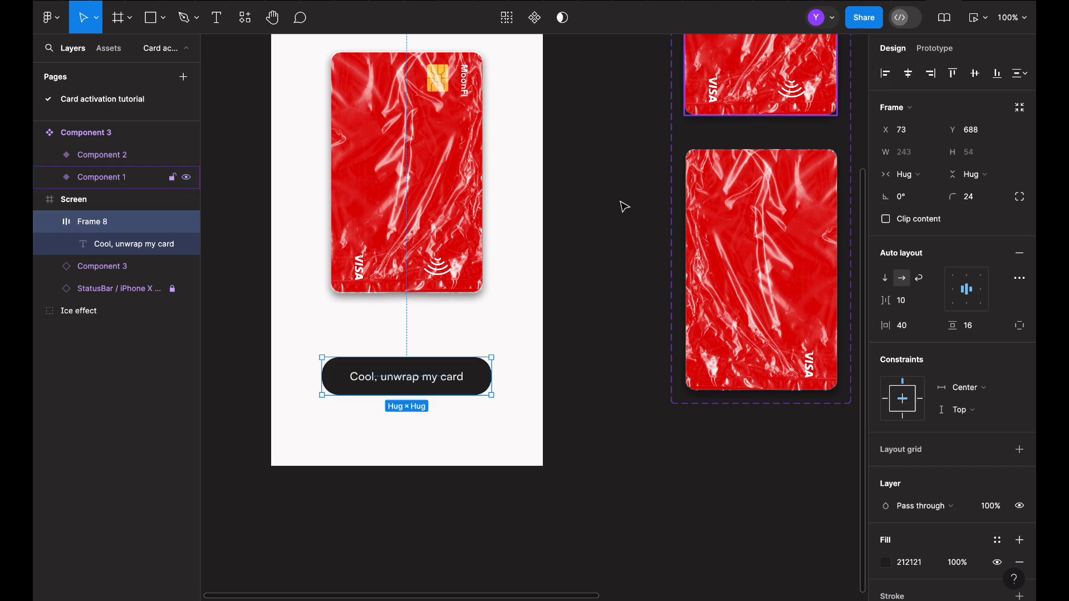
pyautogui.scroll(3, 618, 213)
pyautogui.click(616, 215)
pyautogui.scroll(2, 613, 218)
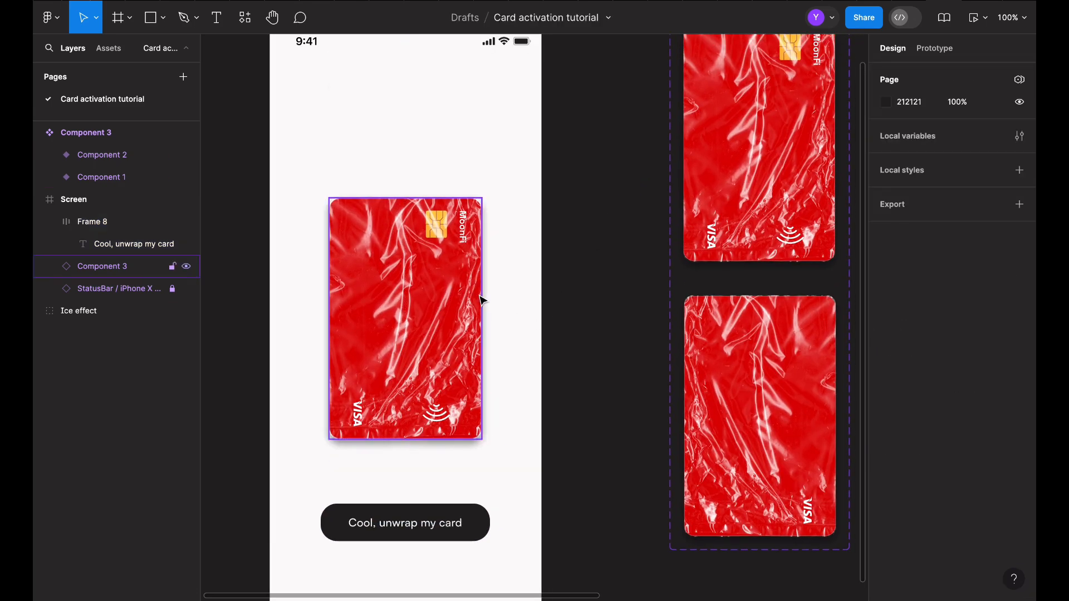
pyautogui.click(442, 516)
pyautogui.hotkey('shift', 'Up')
pyautogui.hotkey('shift', 'Up')
pyautogui.hotkey('shift', 'Up')
pyautogui.hotkey('shift', 'Up')
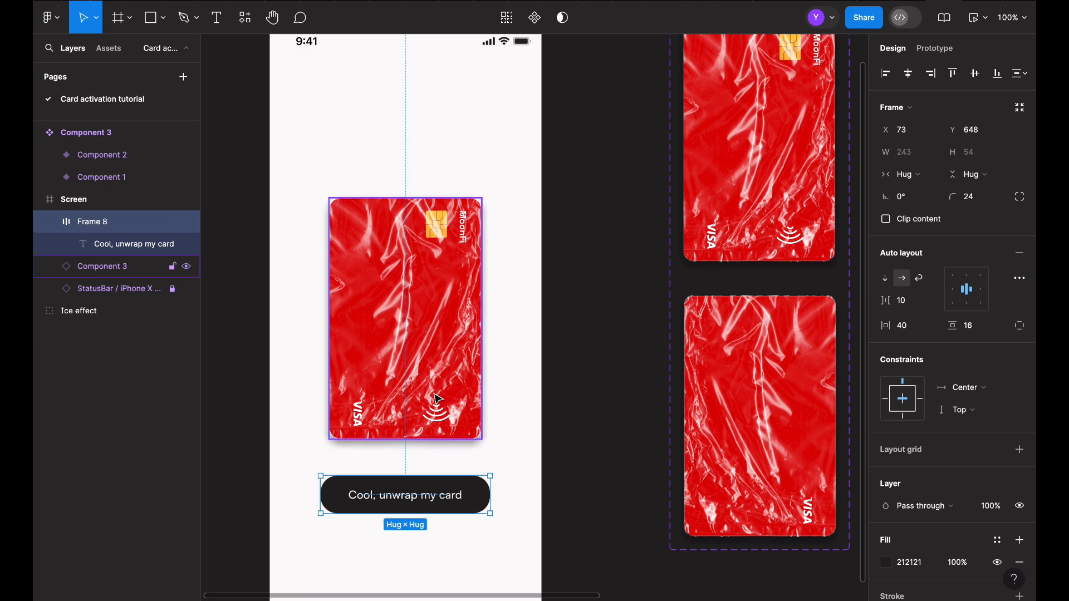
# Preview the Screen frame as a prototype on the phone beside the design.
pyautogui.click(646, 355)
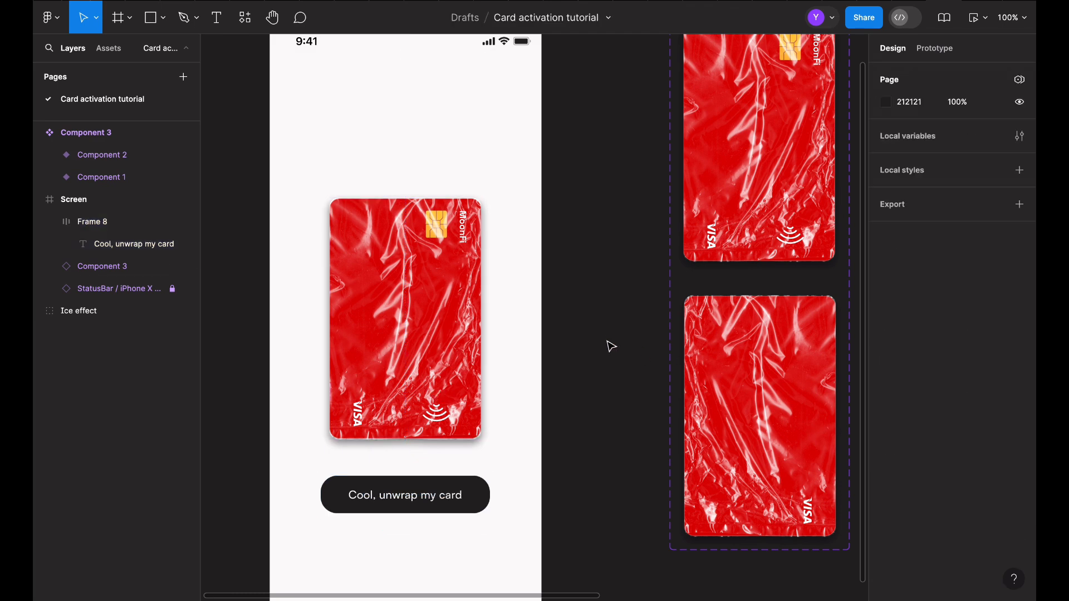
pyautogui.scroll(2, 610, 346)
pyautogui.click(311, 49)
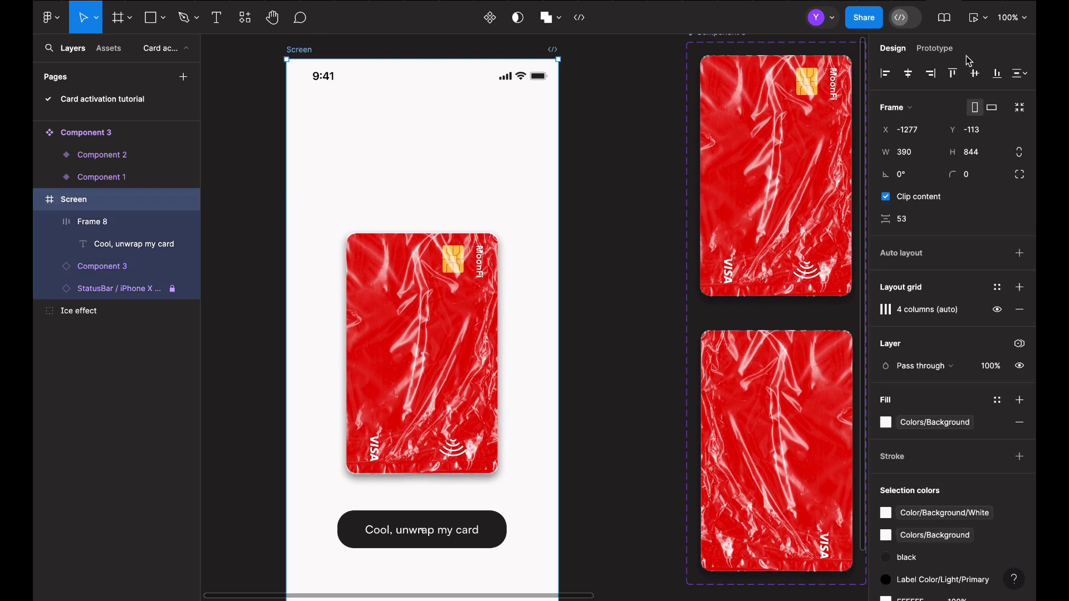
pyautogui.click(973, 18)
pyautogui.hscroll(-4, 635, 153)
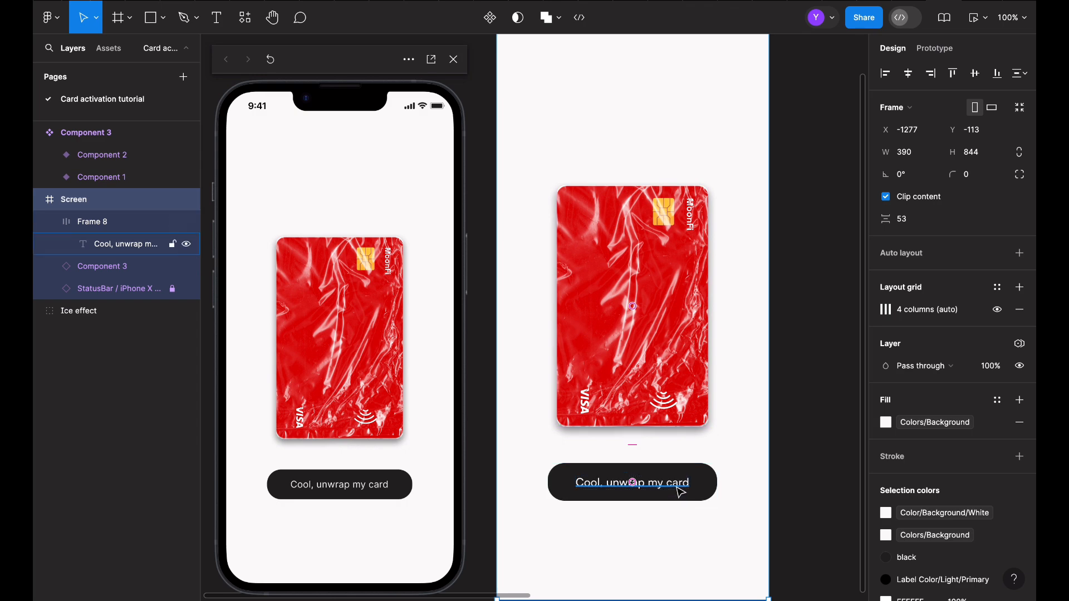
# Set the button label's font weight to Bold and close the prototype preview after checking it.
pyautogui.doubleClick(622, 483)
pyautogui.click(902, 308)
pyautogui.click(900, 325)
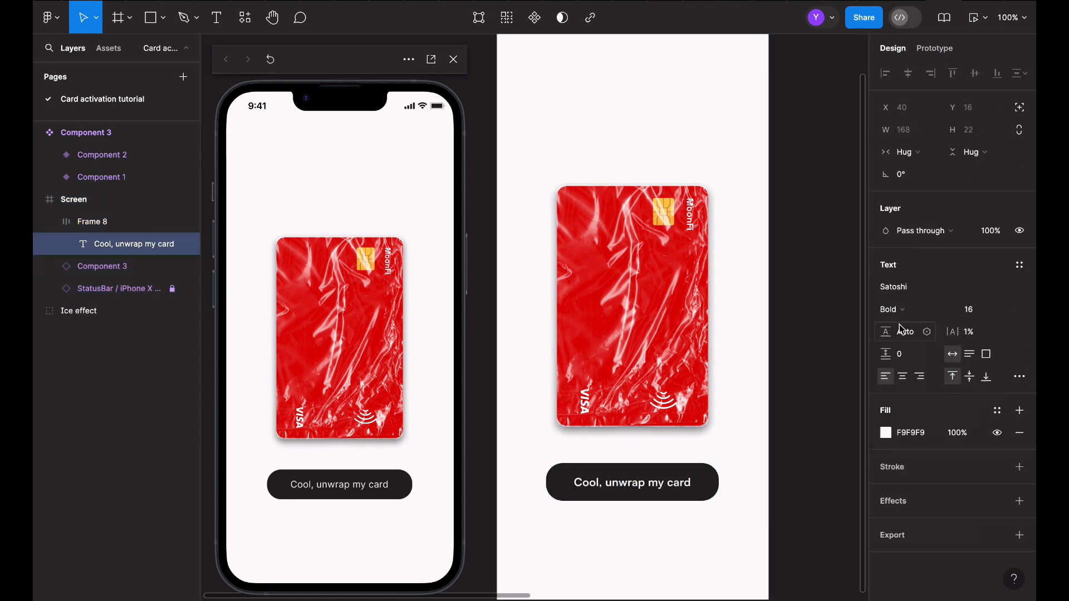
pyautogui.click(798, 370)
pyautogui.scroll(-1, 799, 372)
pyautogui.scroll(3, 799, 372)
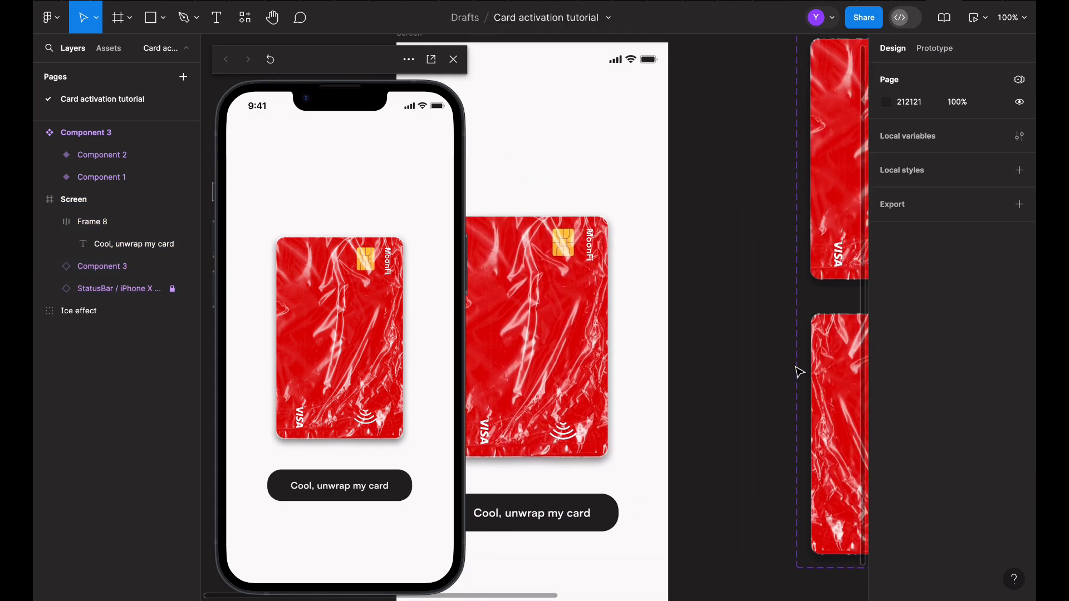
pyautogui.click(503, 45)
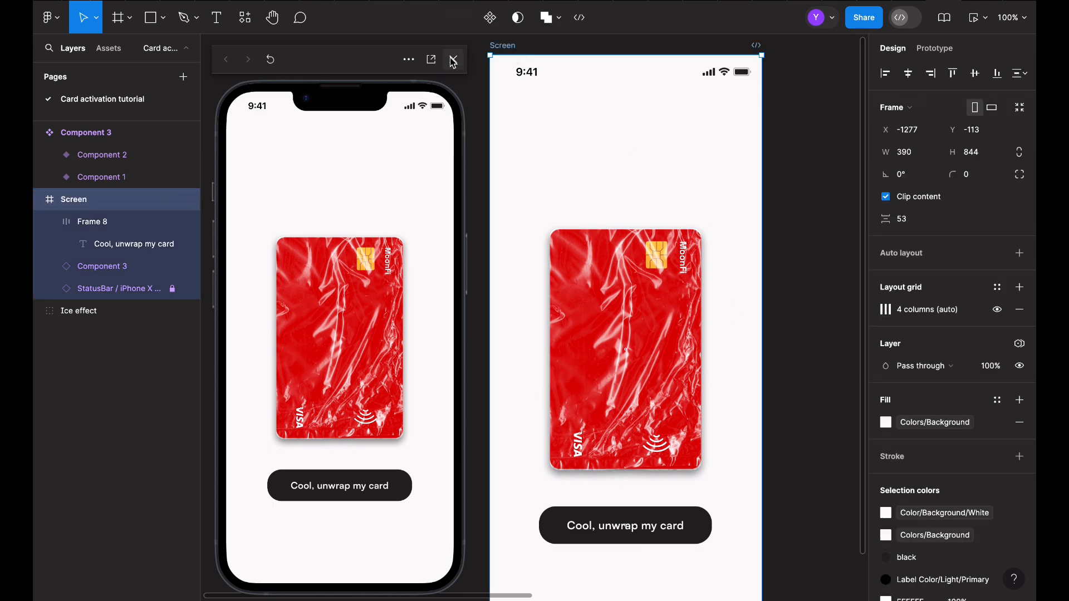
pyautogui.click(453, 59)
# Rename the wrapped card component set to Cards and move it to the left of the Screen frame.
pyautogui.hotkey('ctrl', '-')
pyautogui.hscroll(1, 510, 48)
pyautogui.scroll(-1, 511, 48)
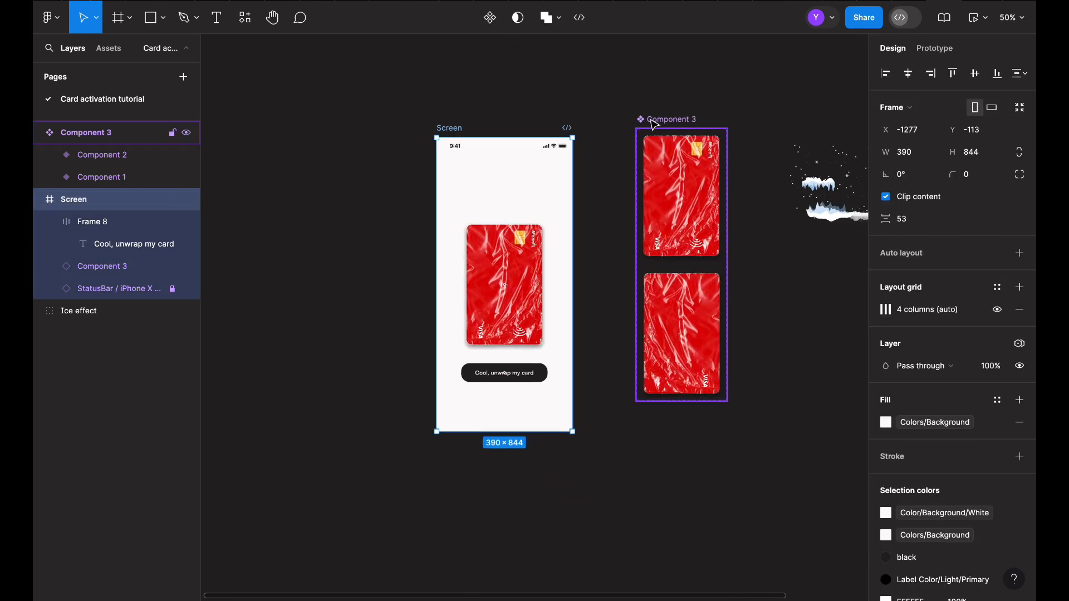
pyautogui.doubleClick(650, 119)
pyautogui.write('Cards')
pyautogui.press('Return')
pyautogui.moveTo(649, 118); pyautogui.dragTo(267, 123)
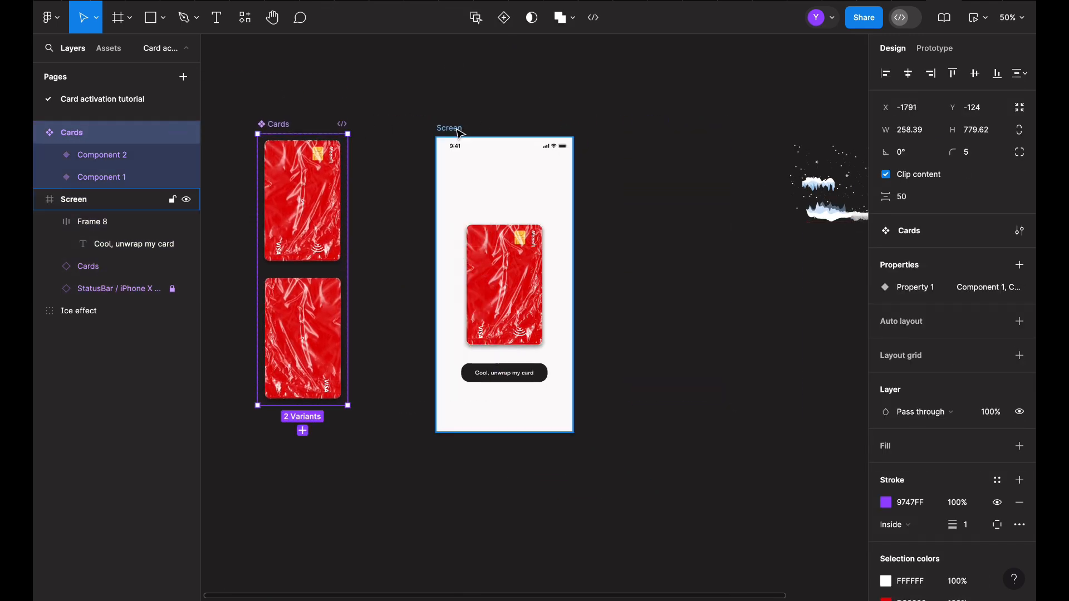
# Move the Screen frame farther right and place the Ice effect group between it and the Cards component set.
pyautogui.click(819, 184)
pyautogui.click(628, 125)
pyautogui.moveTo(629, 127); pyautogui.dragTo(646, 127)
pyautogui.moveTo(829, 215)
pyautogui.mouseDown()
pyautogui.moveTo(469, 194)
pyautogui.moveTo(410, 210)
pyautogui.mouseUp()
pyautogui.click(416, 301)
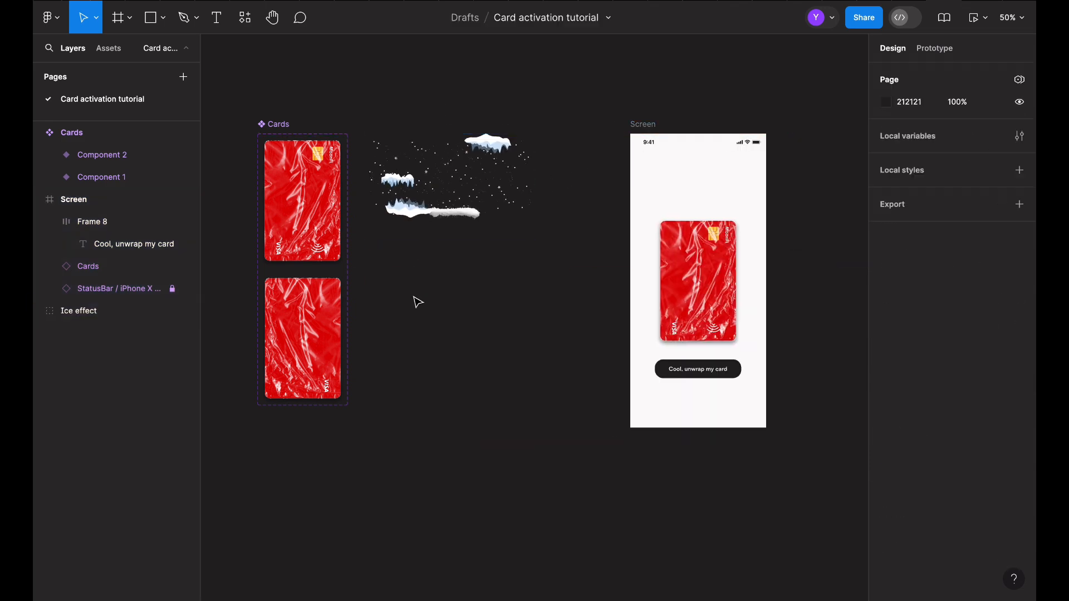
# Draw a section of about 994 × 924 around the Cards set and Ice effect, and lighten its fill to 6B6B6B.
pyautogui.hscroll(-2, 416, 302)
pyautogui.hotkey('shift', 's')
pyautogui.moveTo(307, 116); pyautogui.dragTo(653, 438)
pyautogui.click(885, 305)
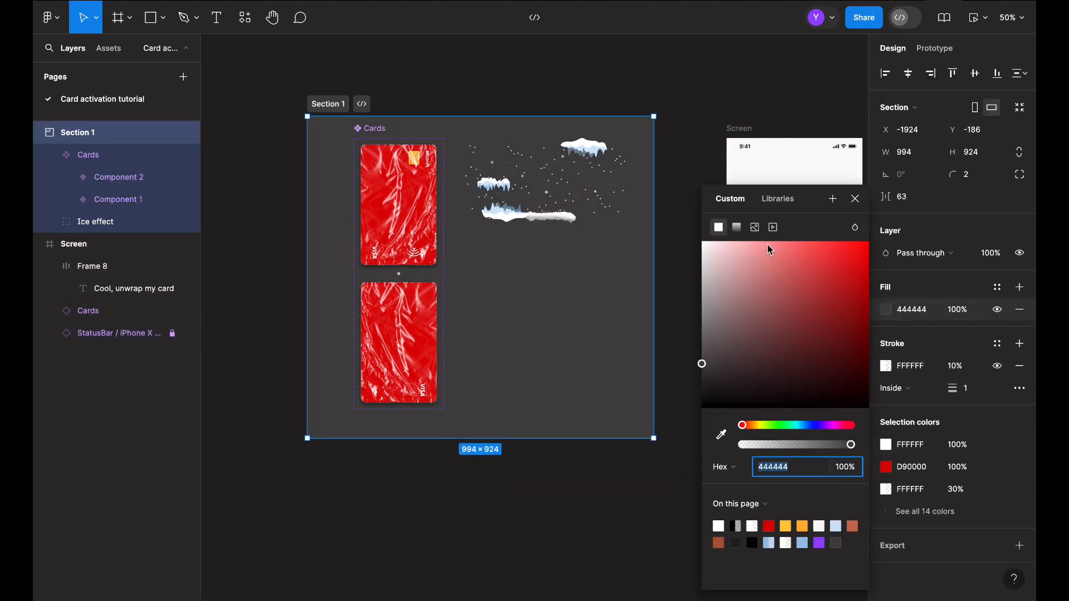
pyautogui.moveTo(702, 362); pyautogui.dragTo(702, 338)
pyautogui.hscroll(5, 583, 349)
pyautogui.click(583, 348)
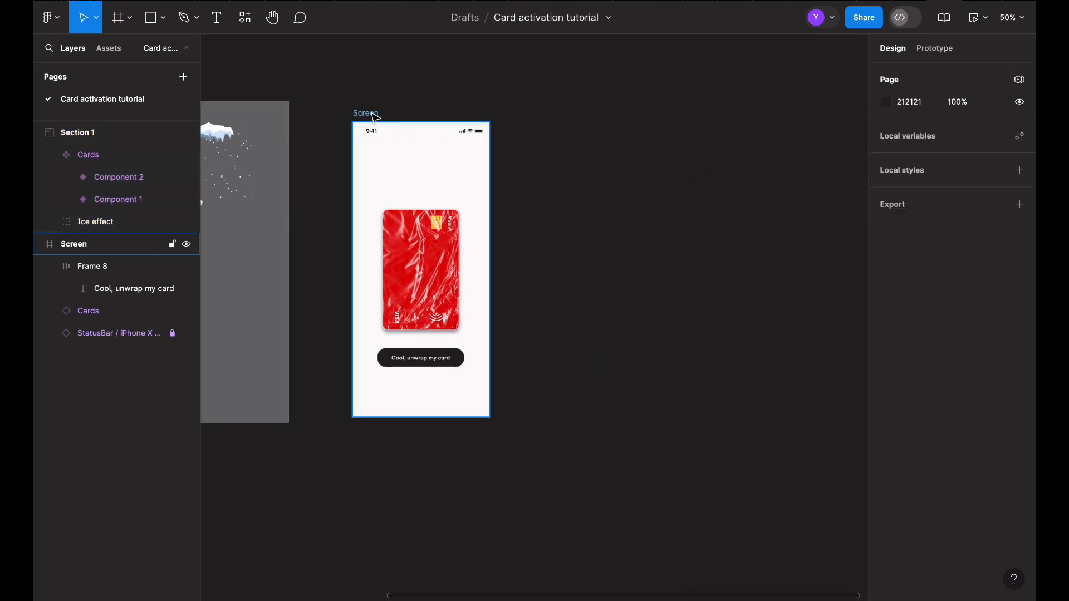
# Duplicate the Screen frame and delete the unwrap button from the copy.
pyautogui.click(369, 113)
pyautogui.hotkey('ctrl', 'd')
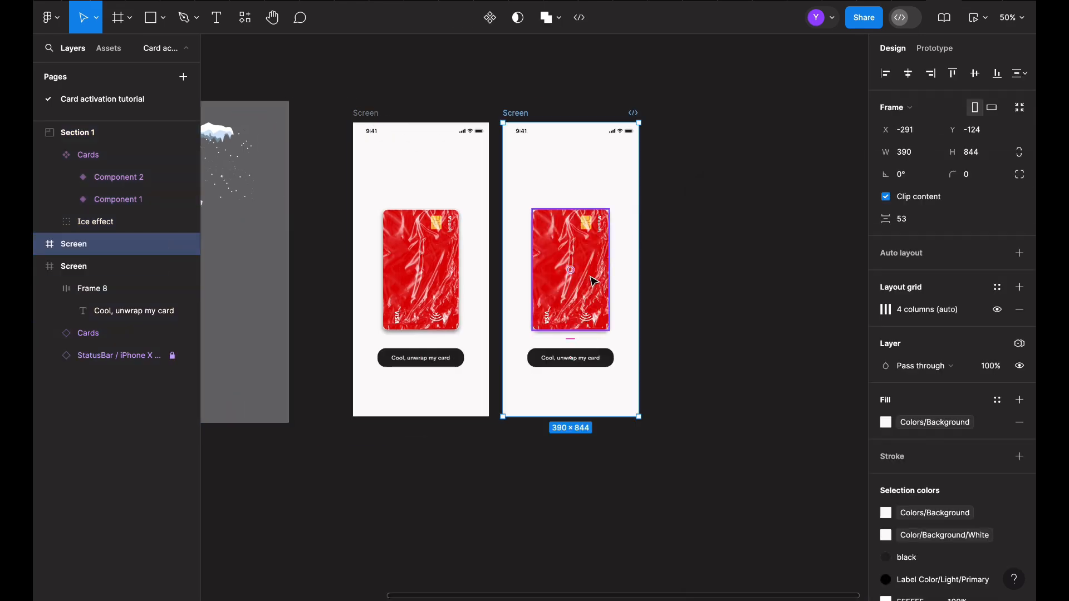
pyautogui.scroll(5, 594, 281)
pyautogui.scroll(2, 587, 317)
pyautogui.click(647, 448)
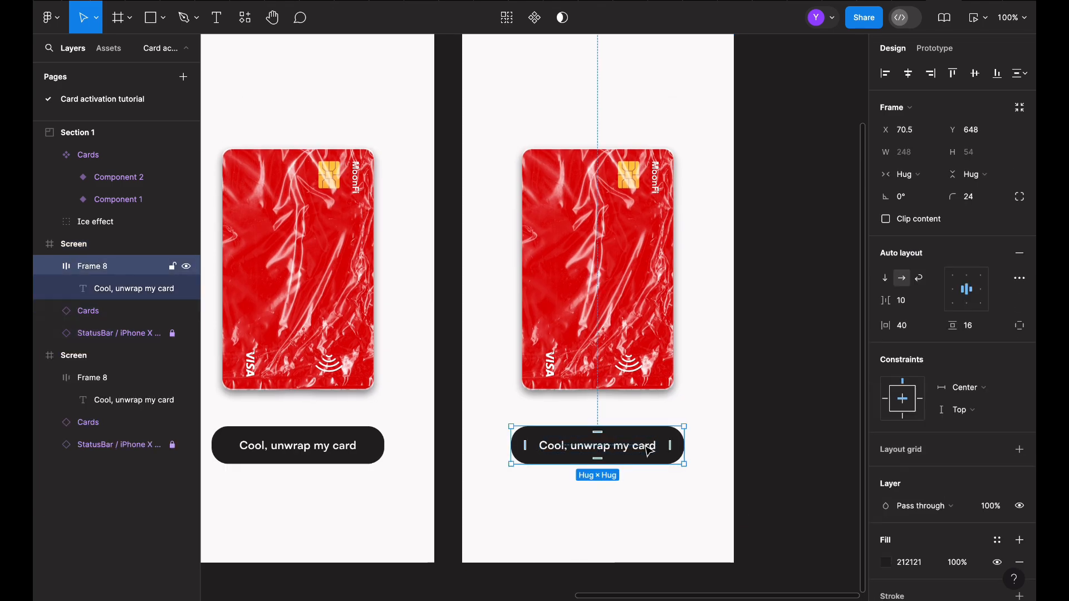
pyautogui.press('Delete')
# Detach the card instance in the duplicated Screen and delete its Back layer.
pyautogui.click(606, 277)
pyautogui.rightClick(606, 276)
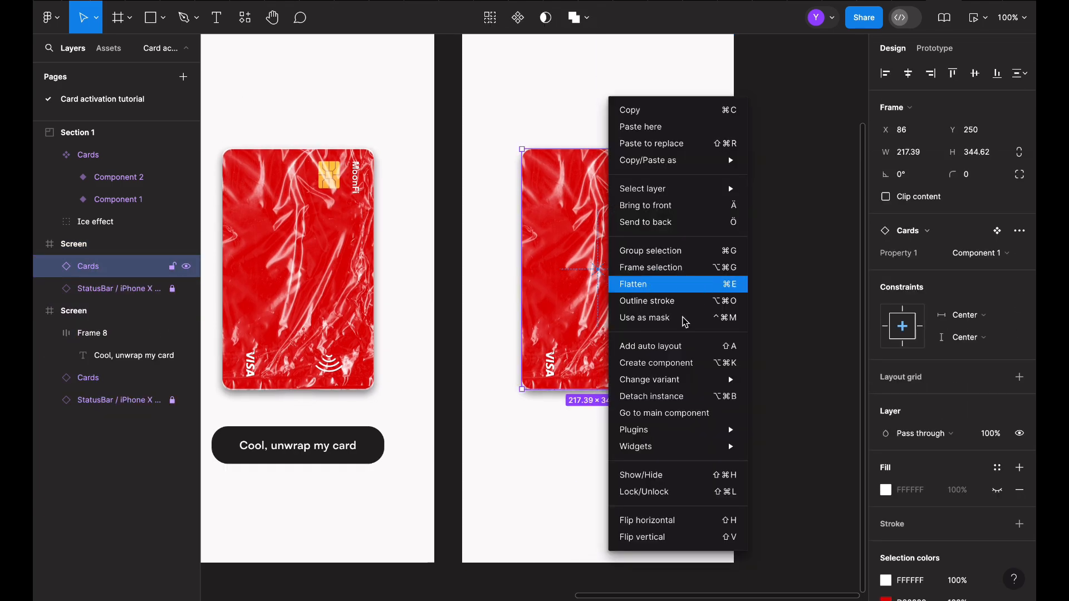
pyautogui.click(664, 397)
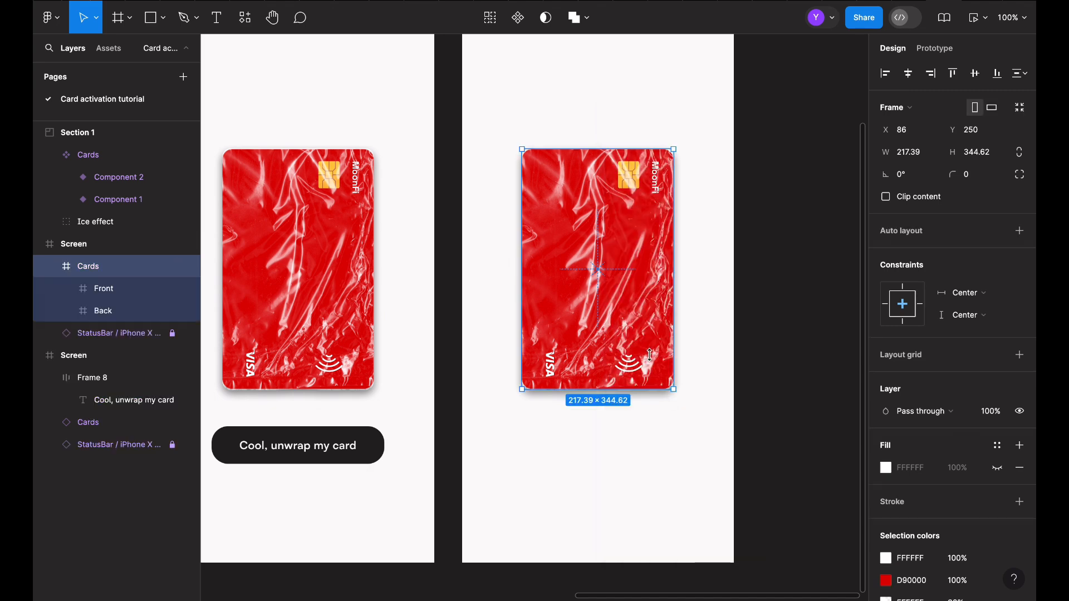
pyautogui.click(111, 311)
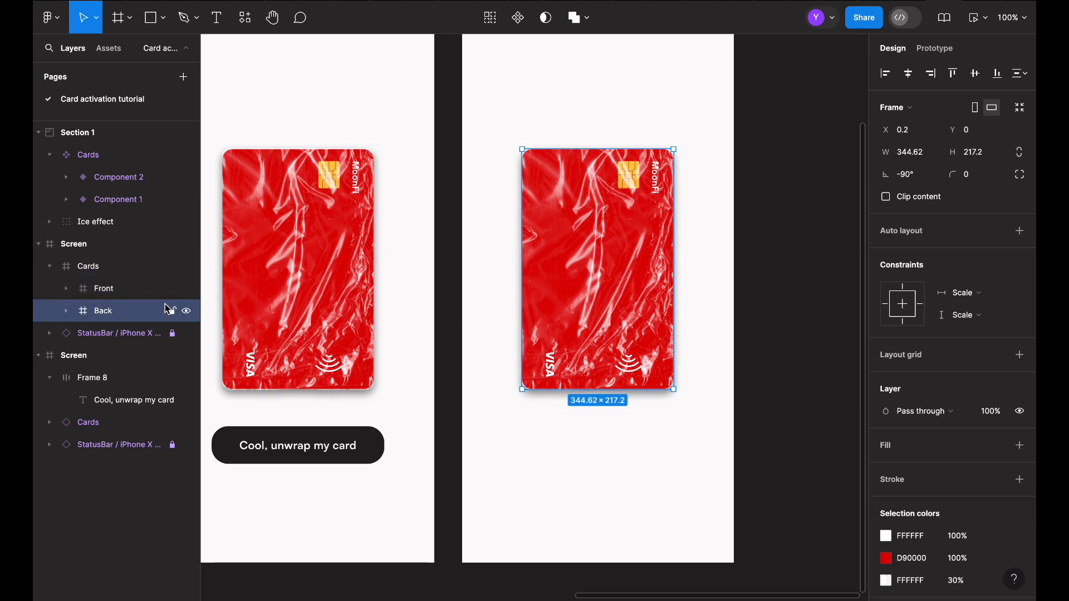
pyautogui.press('Delete')
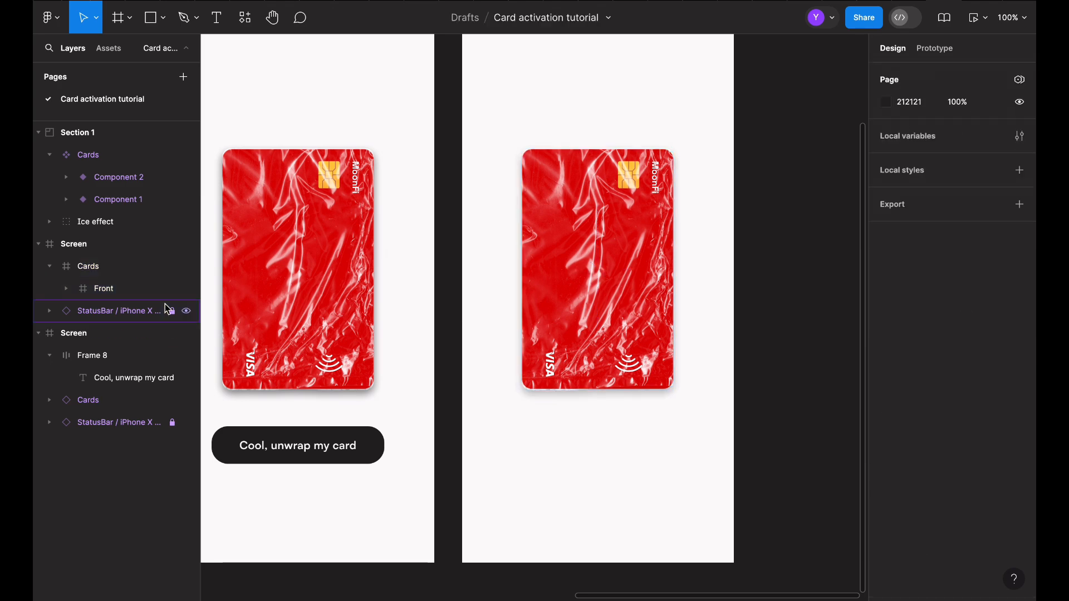
# Copy the Front card frame from the duplicated Screen into Section 1, below the ice effect.
pyautogui.click(124, 289)
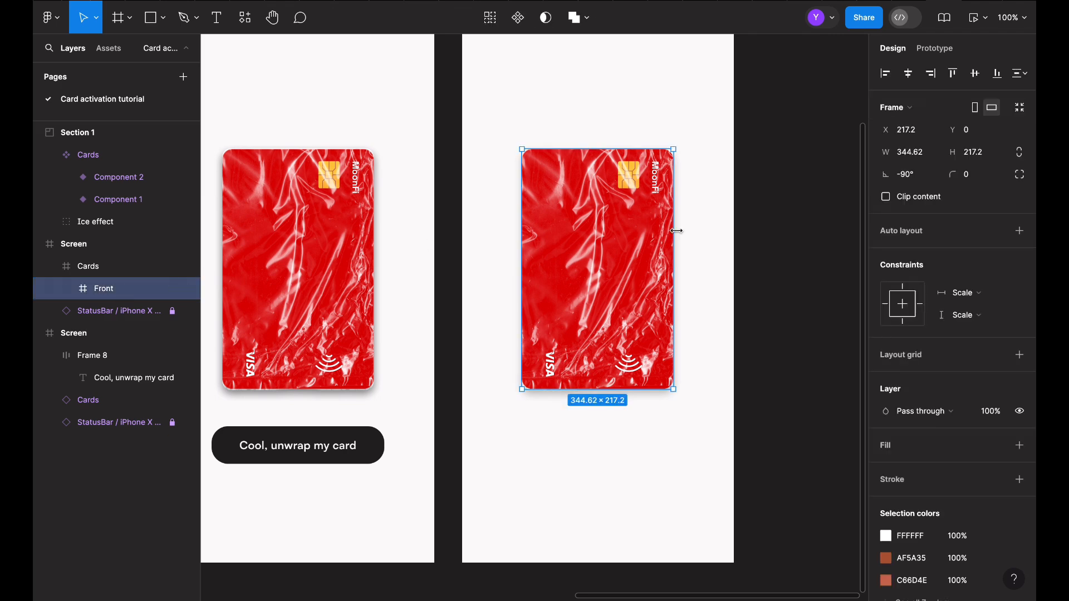
pyautogui.click(67, 290)
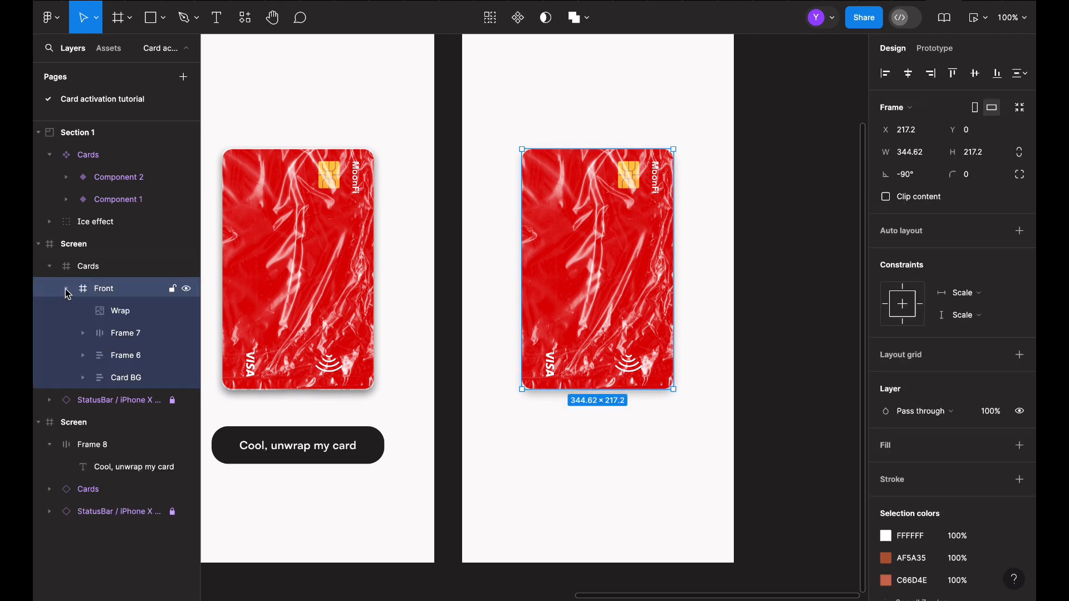
pyautogui.click(67, 292)
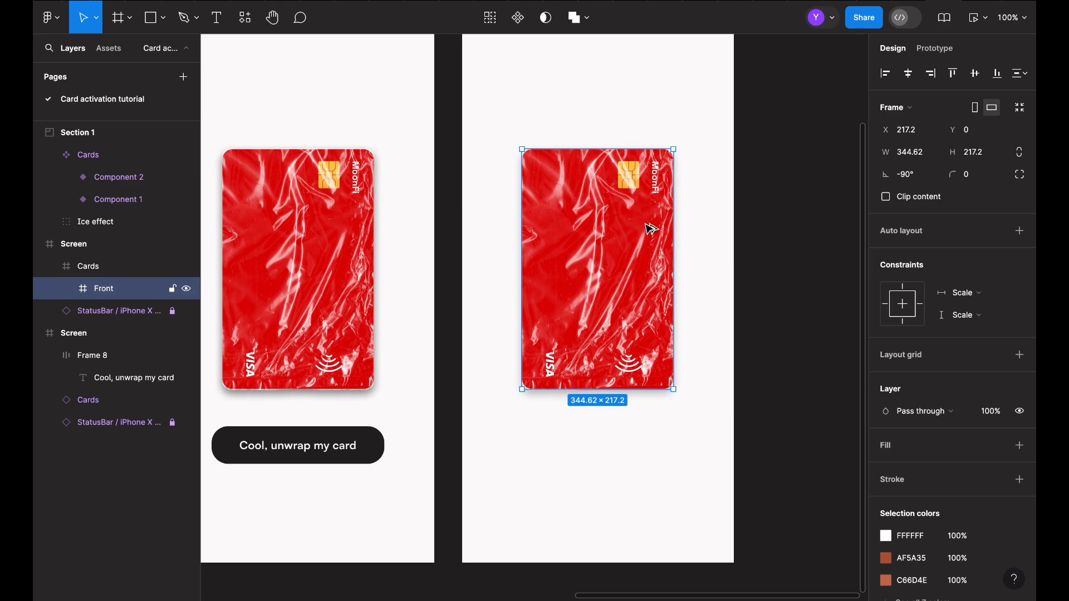
pyautogui.moveTo(661, 227); pyautogui.dragTo(655, 253)
pyautogui.hscroll(3, 662, 253)
pyautogui.scroll(2, 662, 253)
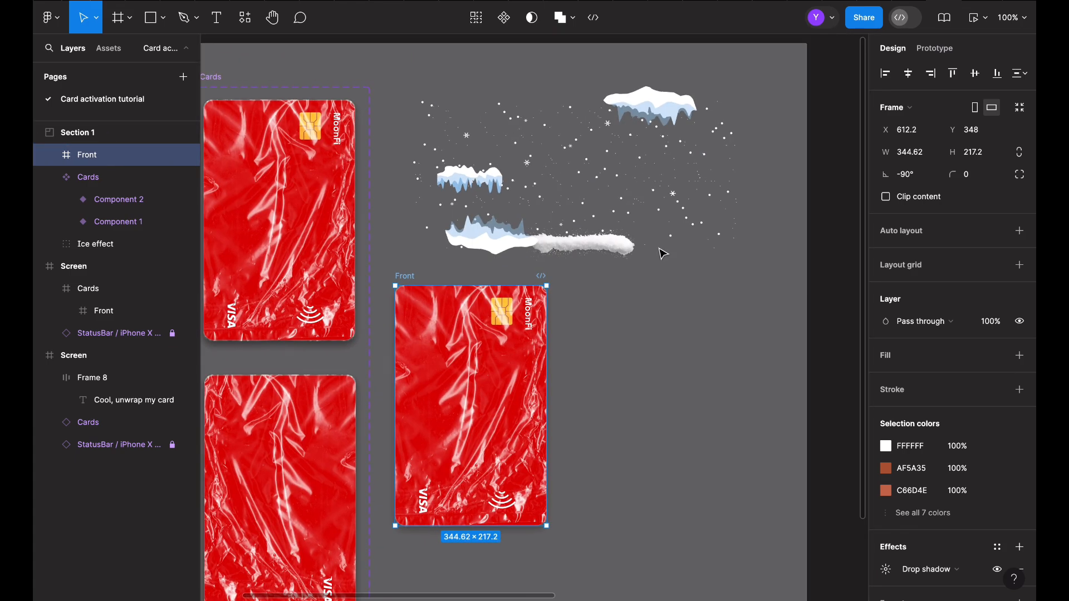
# Widen Section 1 to 1227 px by extending its right edge toward the Screen frames.
pyautogui.hscroll(-1, 661, 251)
pyautogui.click(661, 251)
pyautogui.hscroll(-3, 661, 250)
pyautogui.hscroll(6, 541, 148)
pyautogui.press('super+minus')
pyautogui.click(289, 158)
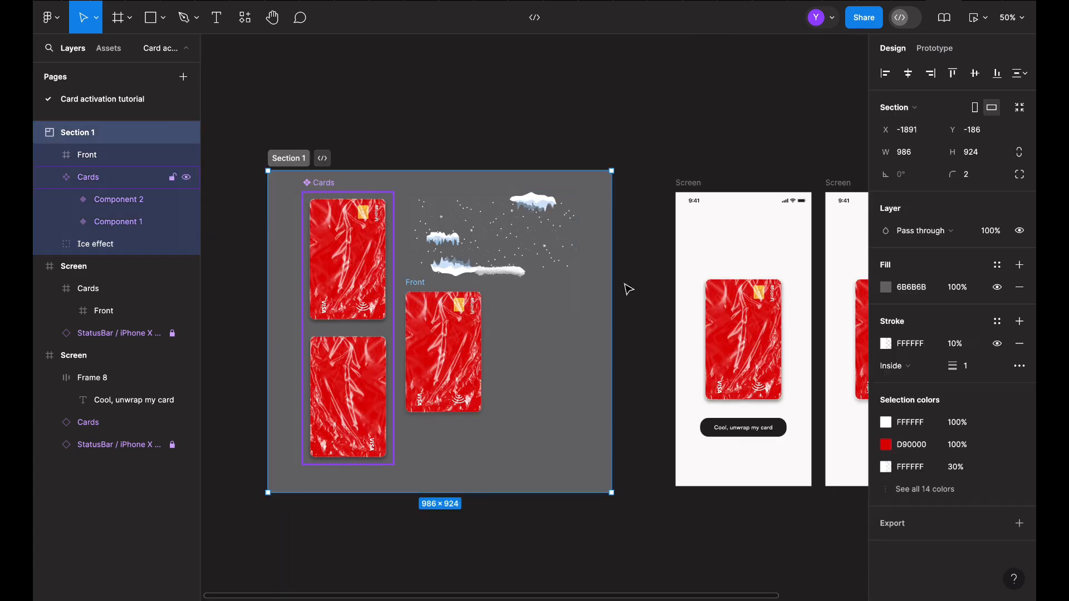
pyautogui.moveTo(612, 289); pyautogui.dragTo(696, 289)
# Move the Front card copy to the right of the ice effect and align the section's top with the Screen frames.
pyautogui.moveTo(422, 284); pyautogui.dragTo(611, 181)
pyautogui.moveTo(291, 162); pyautogui.dragTo(224, 183)
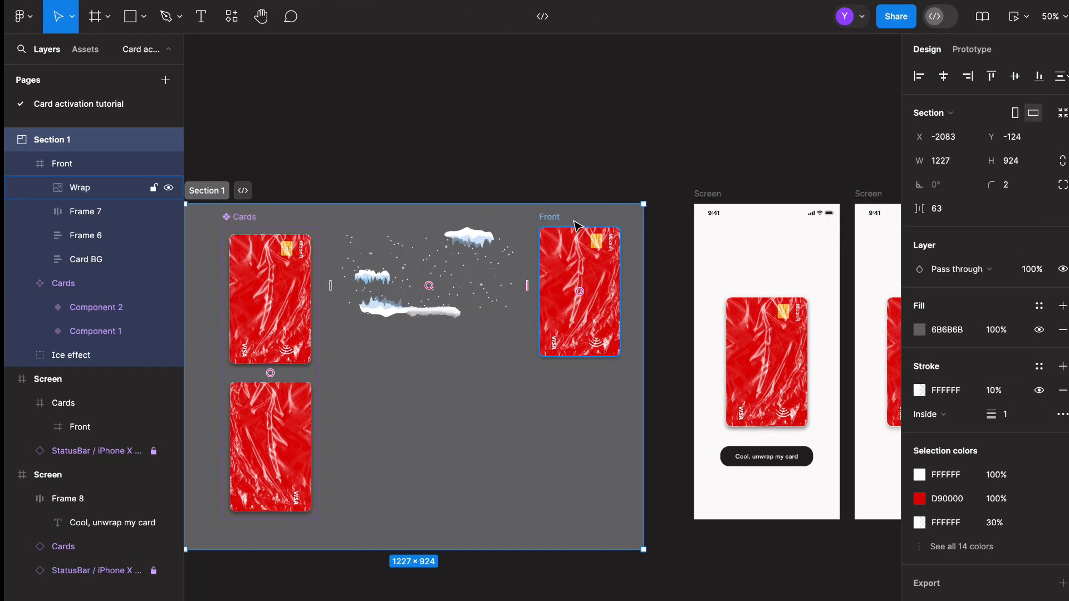
# Draw a 217 × 18 rectangle across the full width of the Front card copy's upper edge.
pyautogui.click(576, 228)
pyautogui.hotkey('shift', '0')
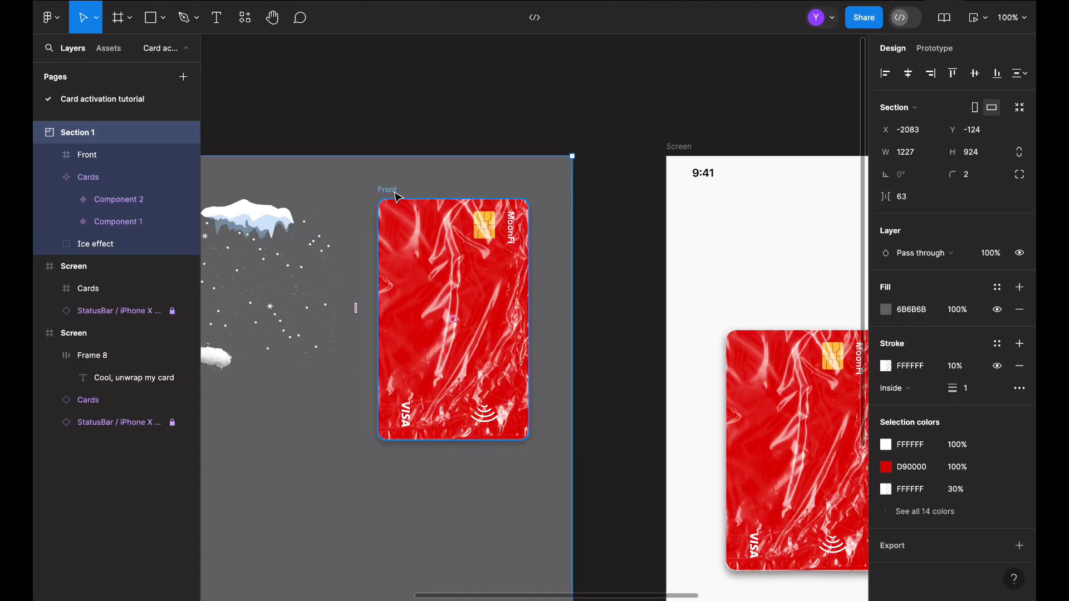
pyautogui.click(390, 191)
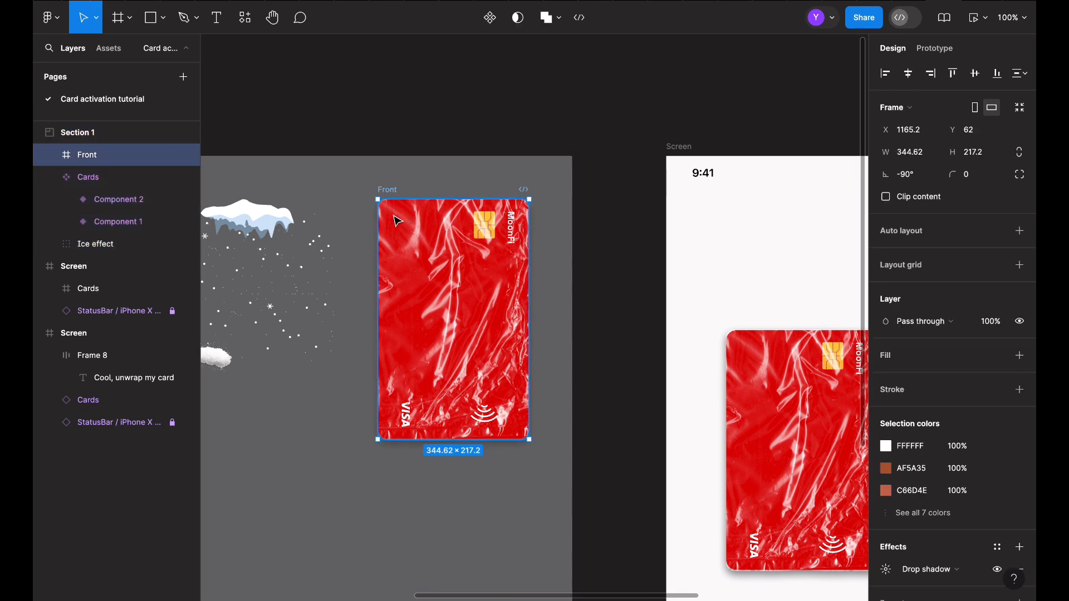
pyautogui.press('r')
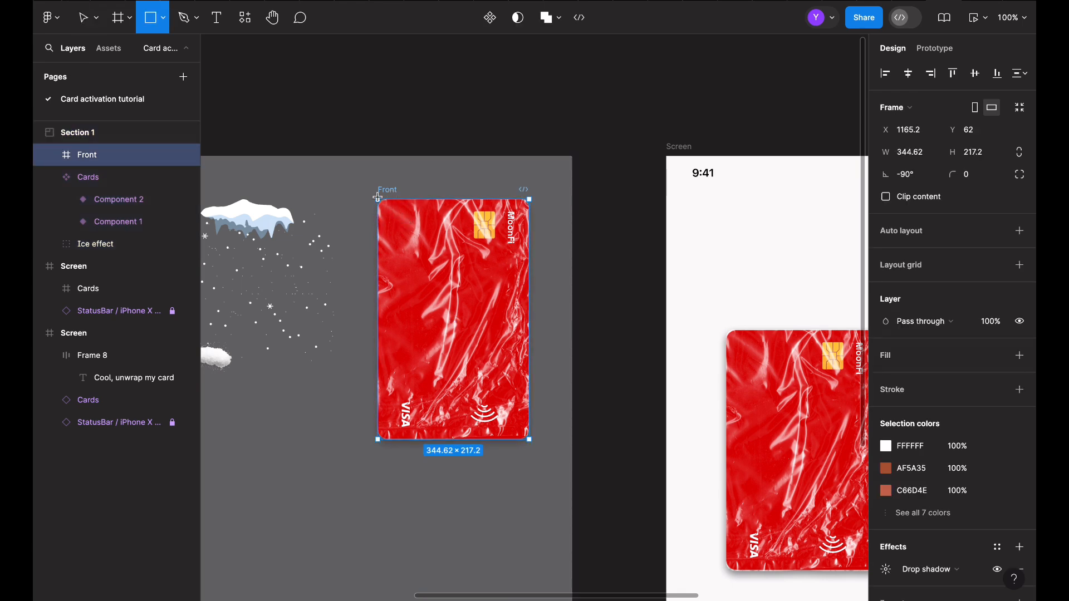
pyautogui.moveTo(379, 198); pyautogui.dragTo(529, 222)
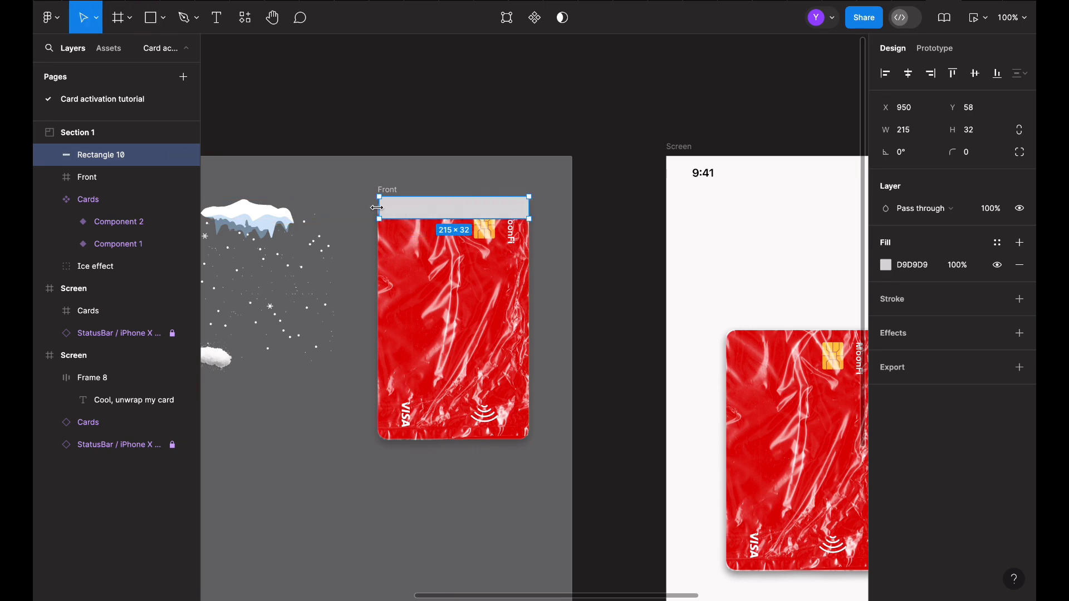
pyautogui.moveTo(371, 209); pyautogui.dragTo(370, 208)
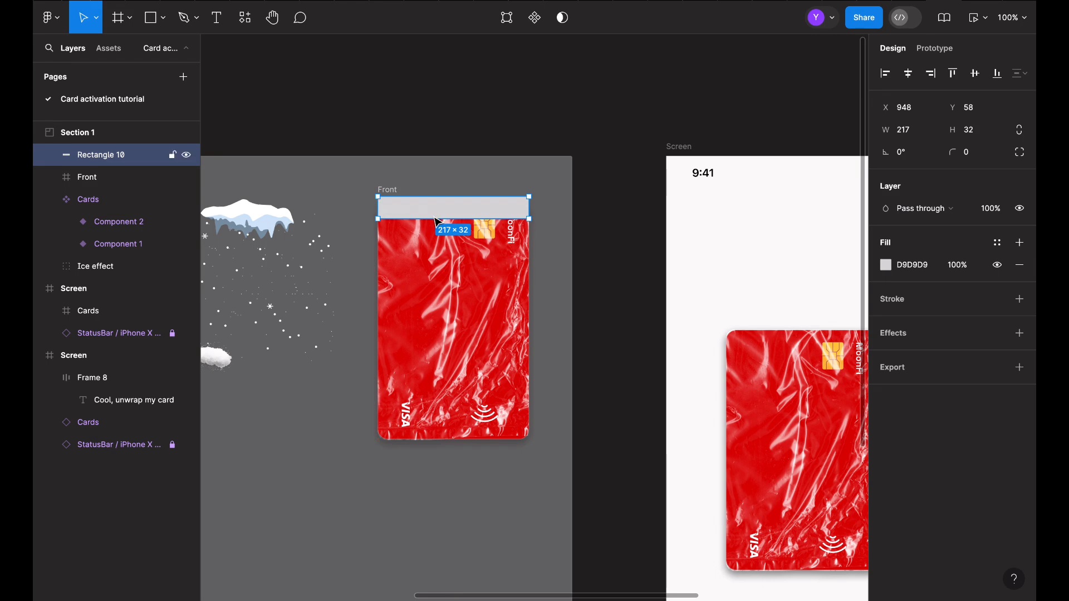
pyautogui.moveTo(434, 218); pyautogui.dragTo(433, 210)
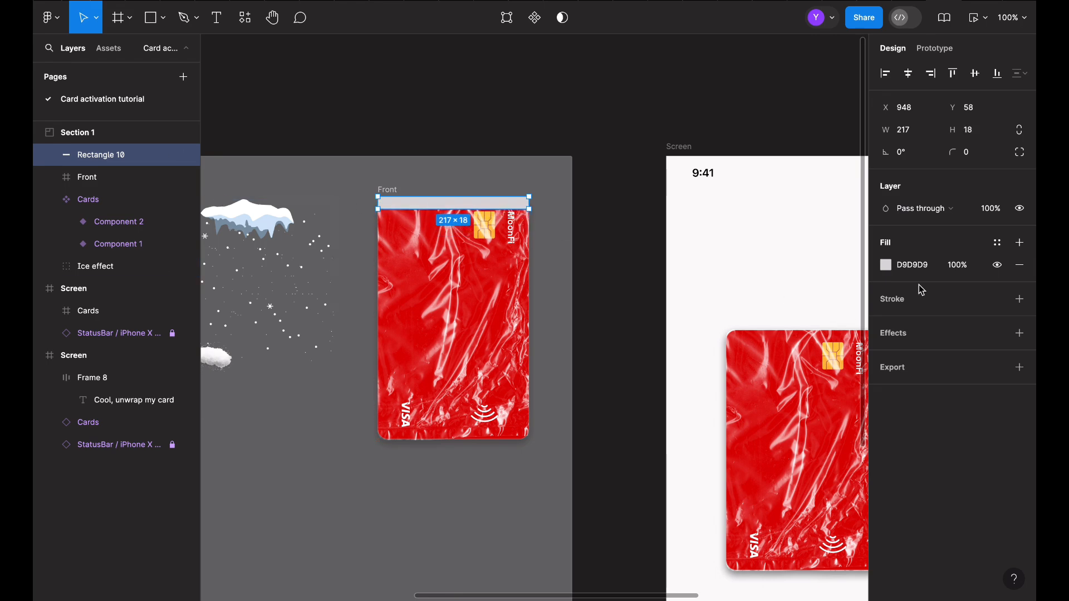
# Hide the rectangle's fill and nest it inside the Front frame above the Wrap layer.
pyautogui.click(997, 265)
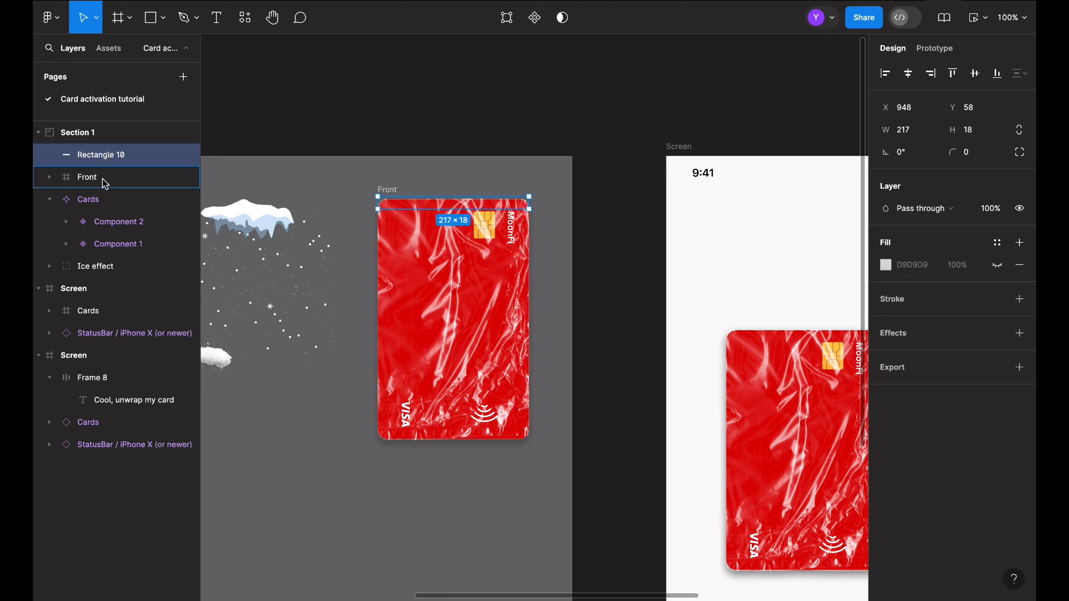
pyautogui.moveTo(106, 183); pyautogui.dragTo(105, 184)
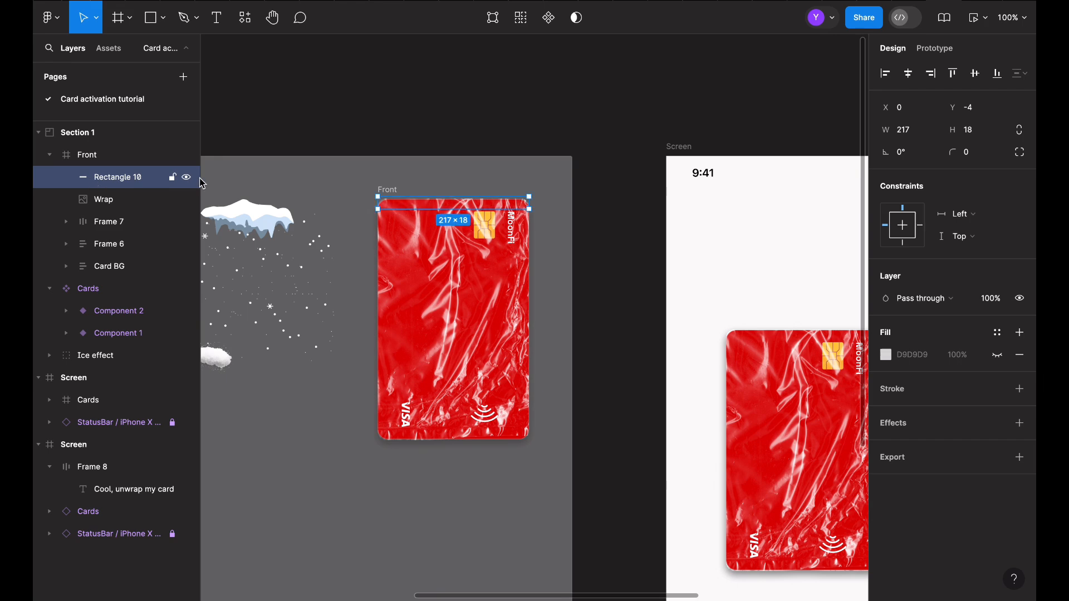
pyautogui.hscroll(-2, 435, 220)
pyautogui.scroll(-1, 435, 220)
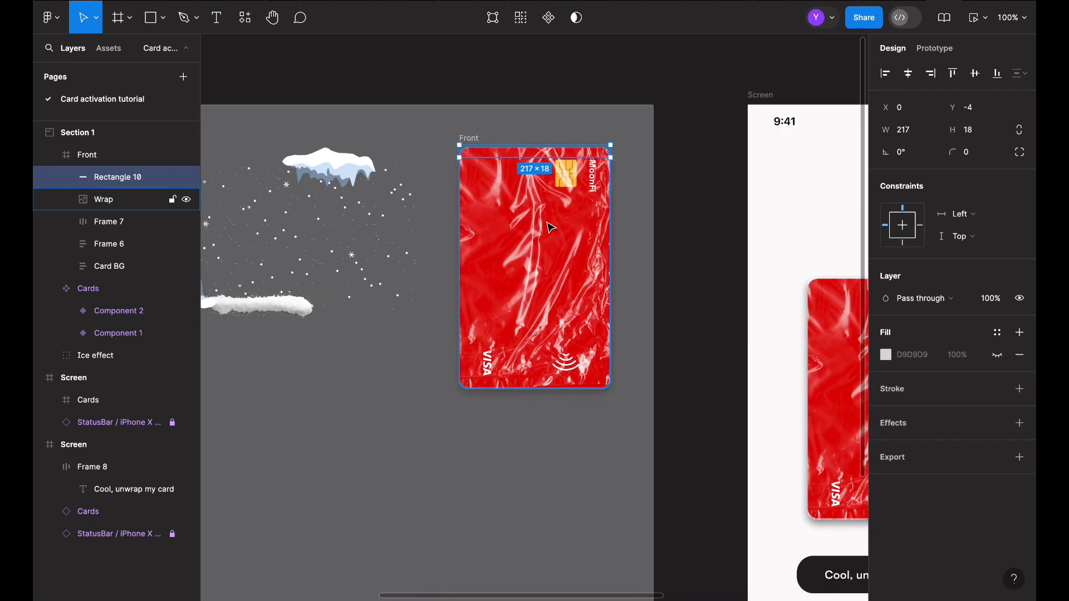
# Rotate the Ice effect group to 180° so it stands upright like the card.
pyautogui.click(403, 348)
pyautogui.click(334, 290)
pyautogui.hscroll(-3, 379, 289)
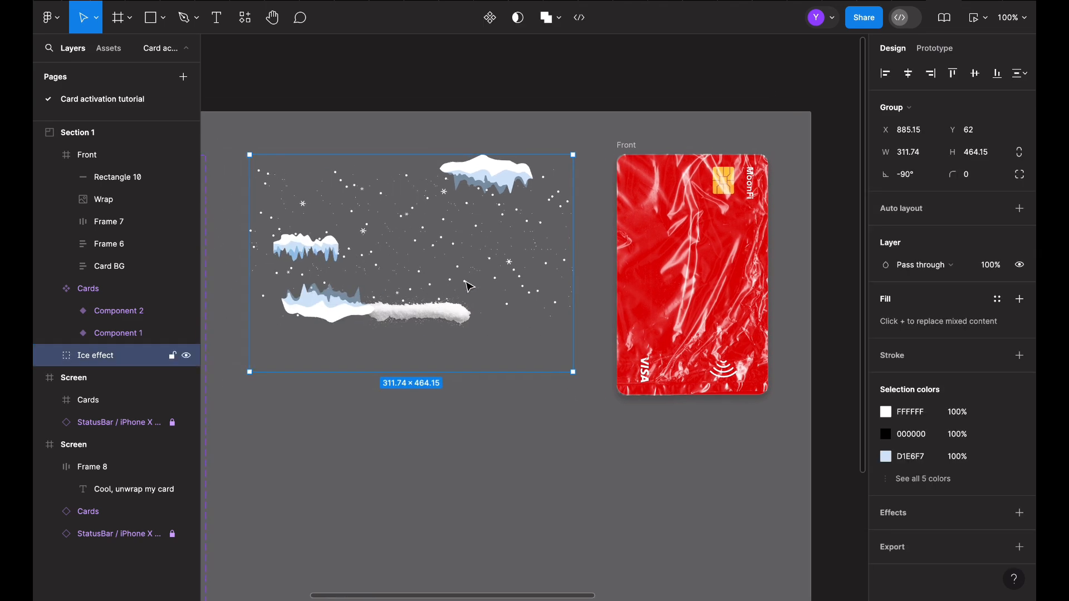
pyautogui.moveTo(529, 424); pyautogui.dragTo(330, 384)
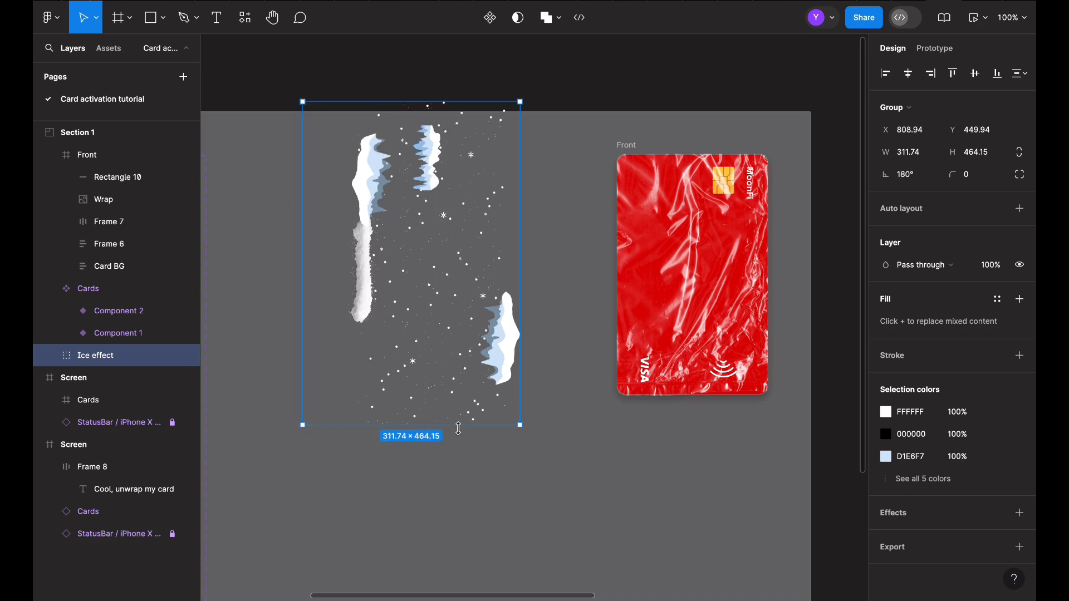
# Scale the Ice effect group down to about 277.5 × 413.2 and place it over the card inside the Front frame.
pyautogui.press('k')
pyautogui.moveTo(521, 428); pyautogui.dragTo(496, 390)
pyautogui.moveTo(437, 253); pyautogui.dragTo(711, 288)
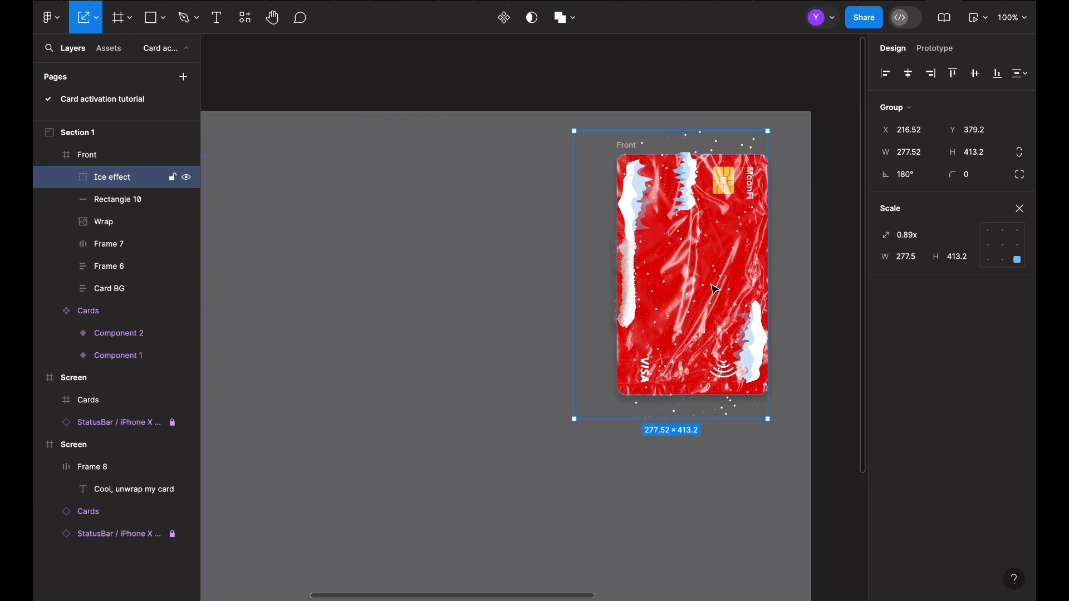
# Undo the Ice effect group's scaling and place it over the card inside the Front frame at its full 311.74 × 464.15 size.
pyautogui.hotkey('ctrl', 'z')
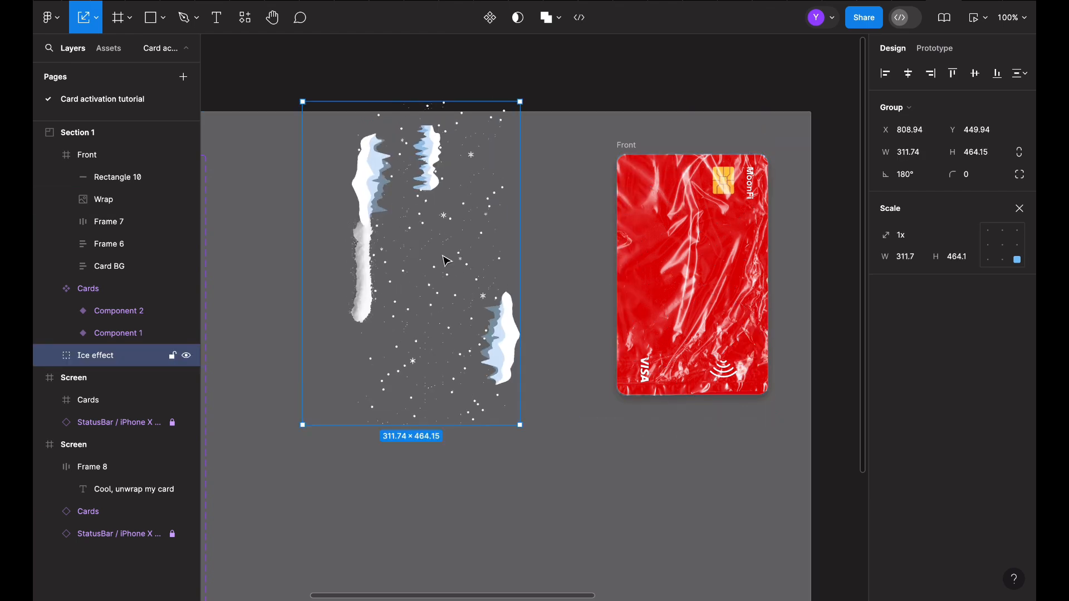
pyautogui.moveTo(444, 258); pyautogui.dragTo(704, 282)
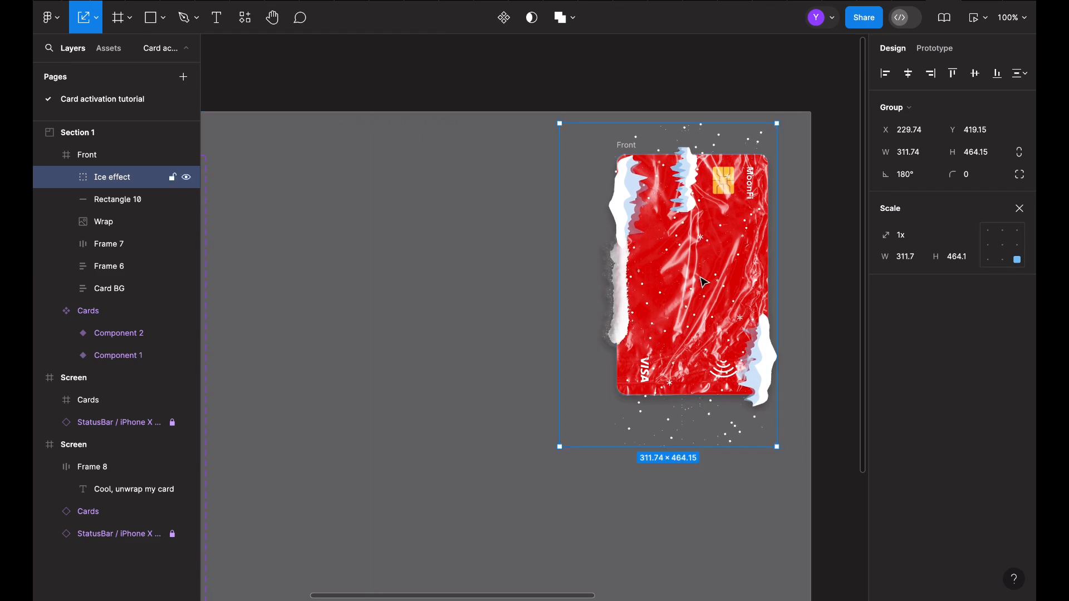
pyautogui.click(524, 419)
# Turn on content clipping for the Front frame.
pyautogui.click(634, 148)
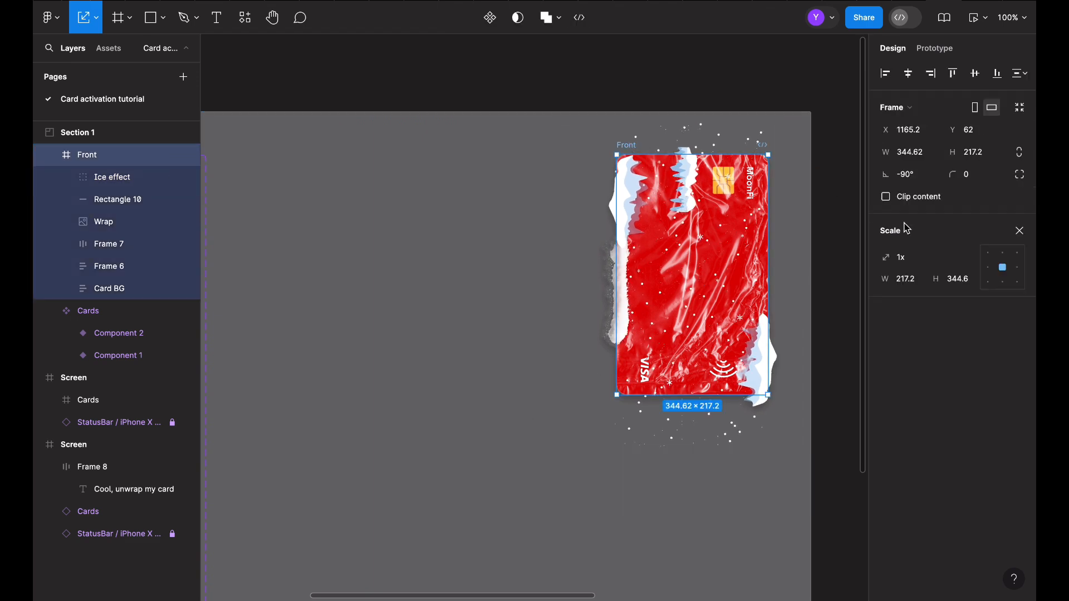
pyautogui.click(892, 202)
pyautogui.click(823, 221)
# Move the Ice effect group straight up off the card to Y -0.85 and hide the layer.
pyautogui.hscroll(3, 823, 222)
pyautogui.scroll(-1, 824, 222)
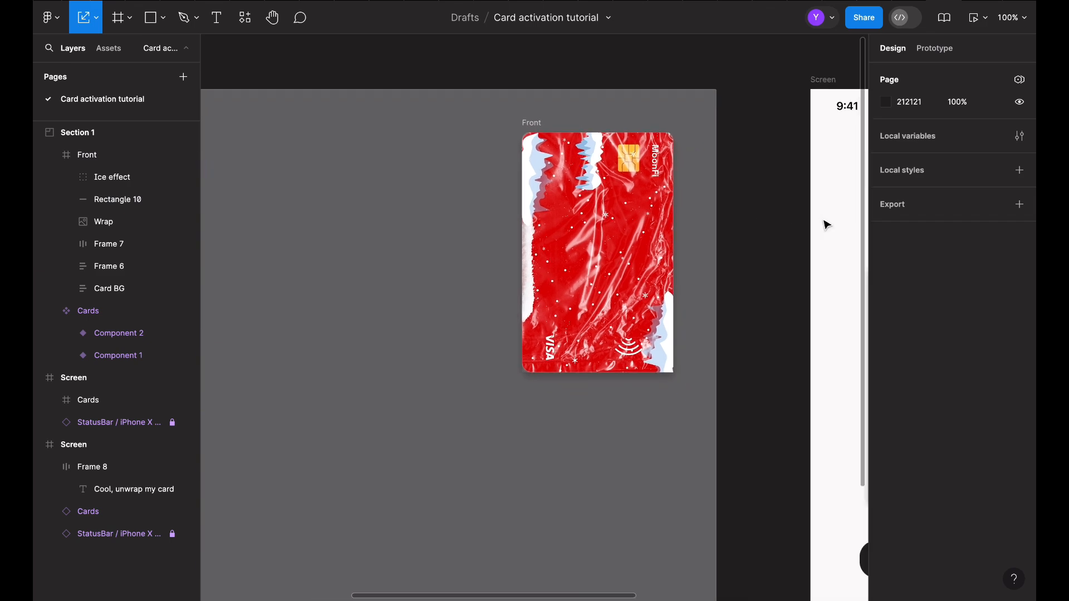
pyautogui.click(636, 270)
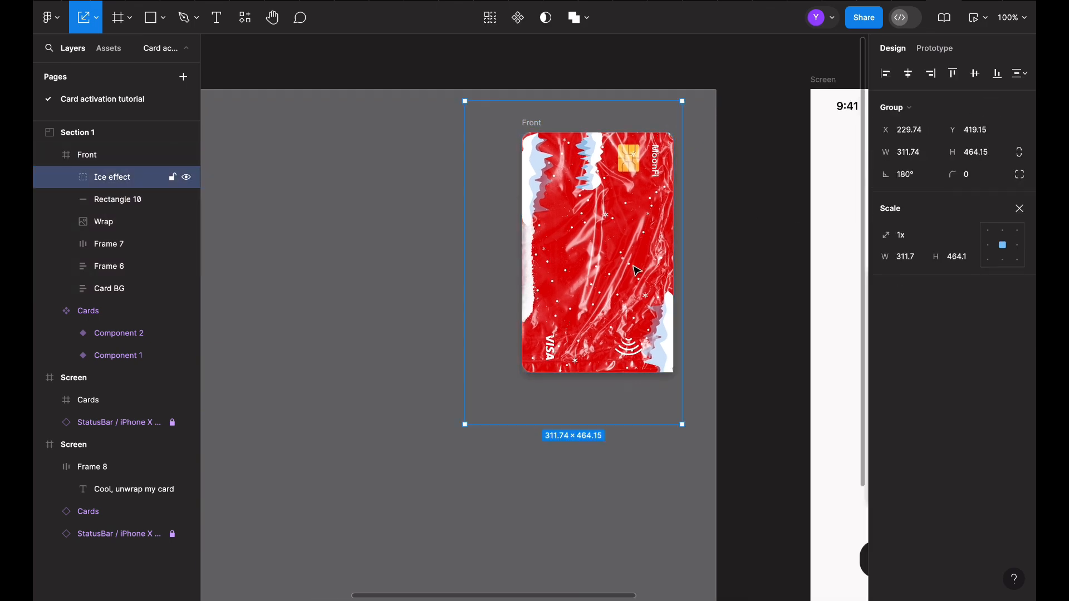
pyautogui.hotkey('shift', 'Up')
pyautogui.hotkey('shift', 'Up')
pyautogui.hotkey('shift', 'Up')
pyautogui.hotkey('shift', 'Up')
pyautogui.hotkey('shift', 'Up')
pyautogui.hotkey('shift', 'Up')
pyautogui.hotkey('shift', 'Up')
pyautogui.hotkey('shift', 'Up')
pyautogui.hotkey('shift', 'Up')
pyautogui.hotkey('shift', 'Up')
pyautogui.hotkey('shift', 'Up')
pyautogui.hotkey('shift', 'Up')
pyautogui.hotkey('shift', 'Up')
pyautogui.hotkey('shift', 'Up')
pyautogui.hotkey('shift', 'Up')
pyautogui.hotkey('shift', 'Up')
pyautogui.hotkey('shift', 'Up')
pyautogui.hotkey('shift', 'Up')
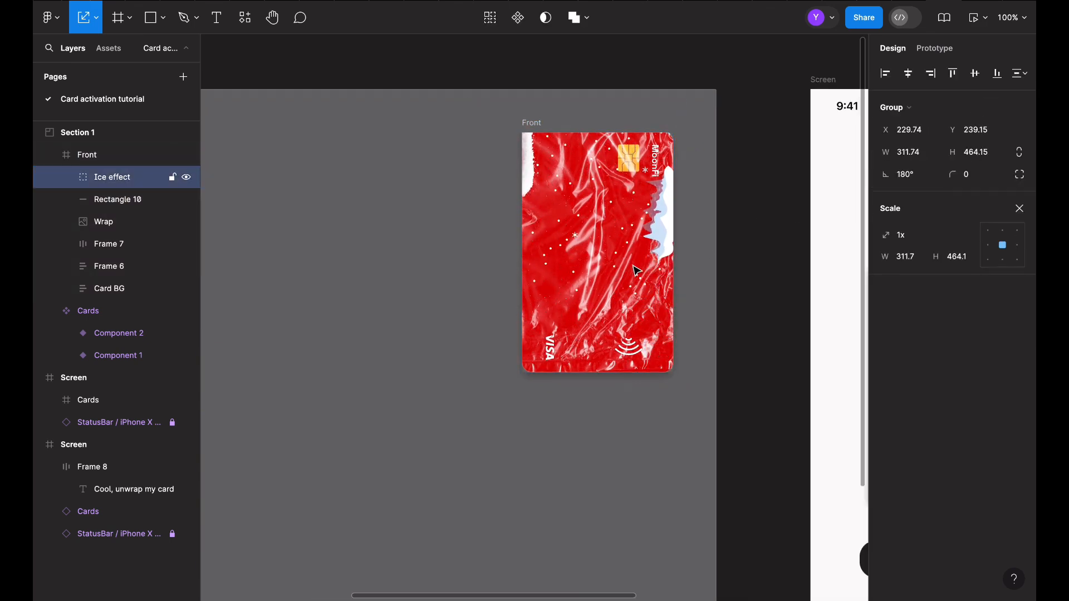
pyautogui.hotkey('shift', 'Up')
pyautogui.hotkey('shift', 'Up')
pyautogui.hotkey('shift', 'Up')
pyautogui.hotkey('shift', 'Up')
pyautogui.hotkey('shift', 'Up')
pyautogui.hotkey('shift', 'Up')
pyautogui.hotkey('shift', 'Up')
pyautogui.hotkey('shift', 'Up')
pyautogui.hotkey('shift', 'Up')
pyautogui.hotkey('shift', 'Up')
pyautogui.hotkey('shift', 'Up')
pyautogui.hotkey('shift', 'Up')
pyautogui.hotkey('shift', 'Up')
pyautogui.hotkey('shift', 'Up')
pyautogui.hotkey('shift', 'Up')
pyautogui.hotkey('shift', 'Up')
pyautogui.hotkey('shift', 'Up')
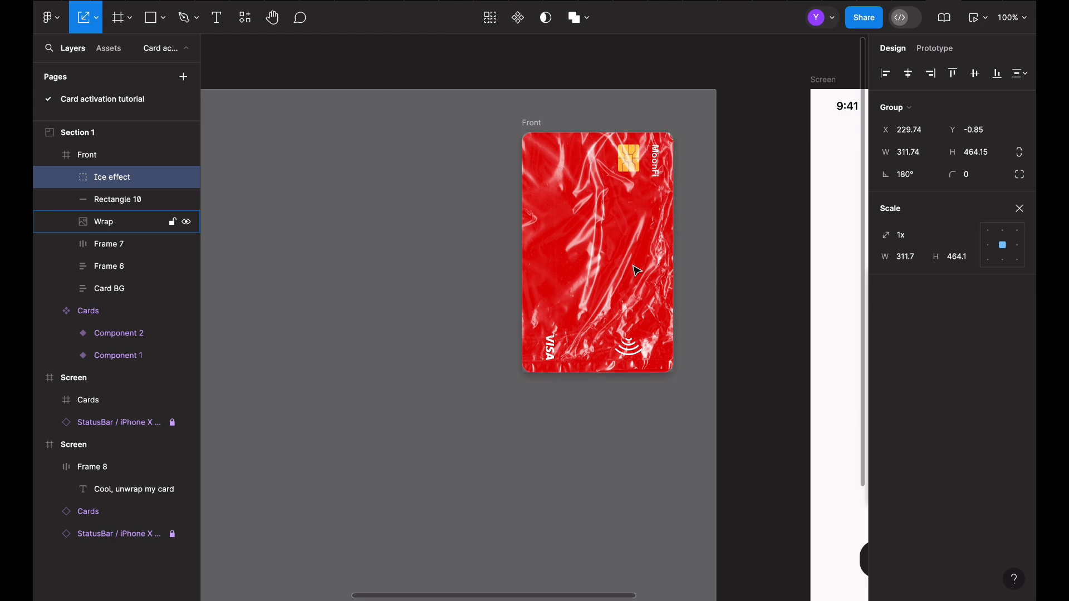
pyautogui.click(188, 178)
pyautogui.click(408, 203)
# Convert the Front frame into a component and add a second variant to it.
pyautogui.click(539, 123)
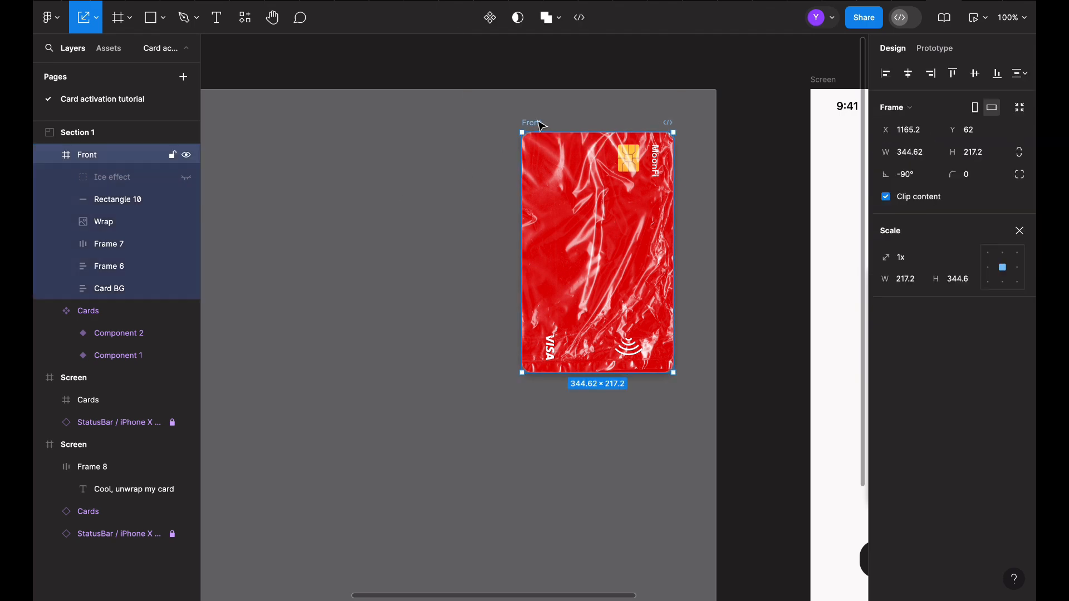
pyautogui.click(490, 18)
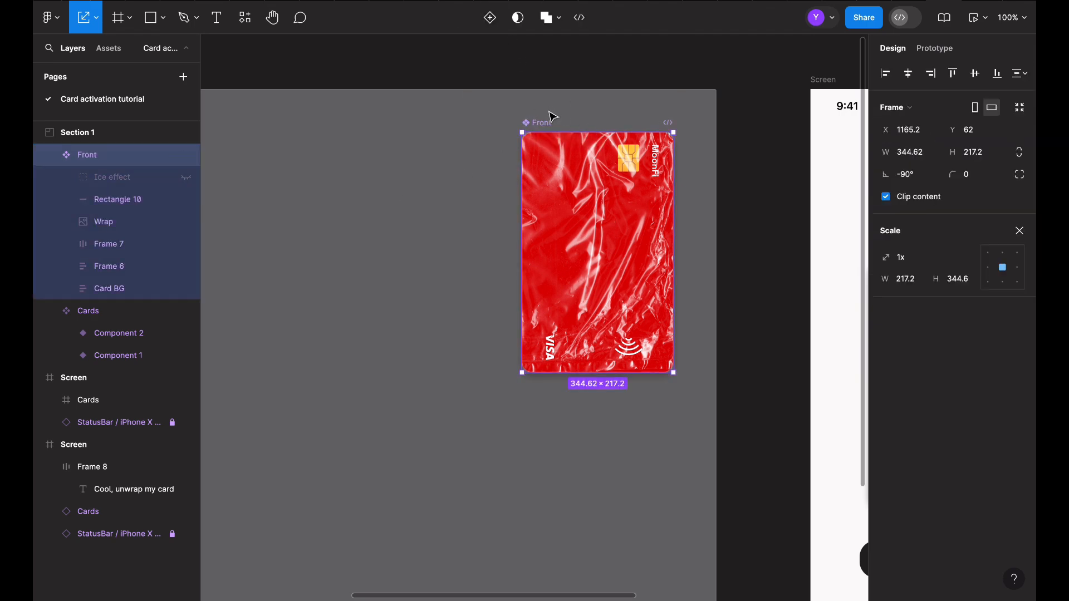
pyautogui.click(490, 18)
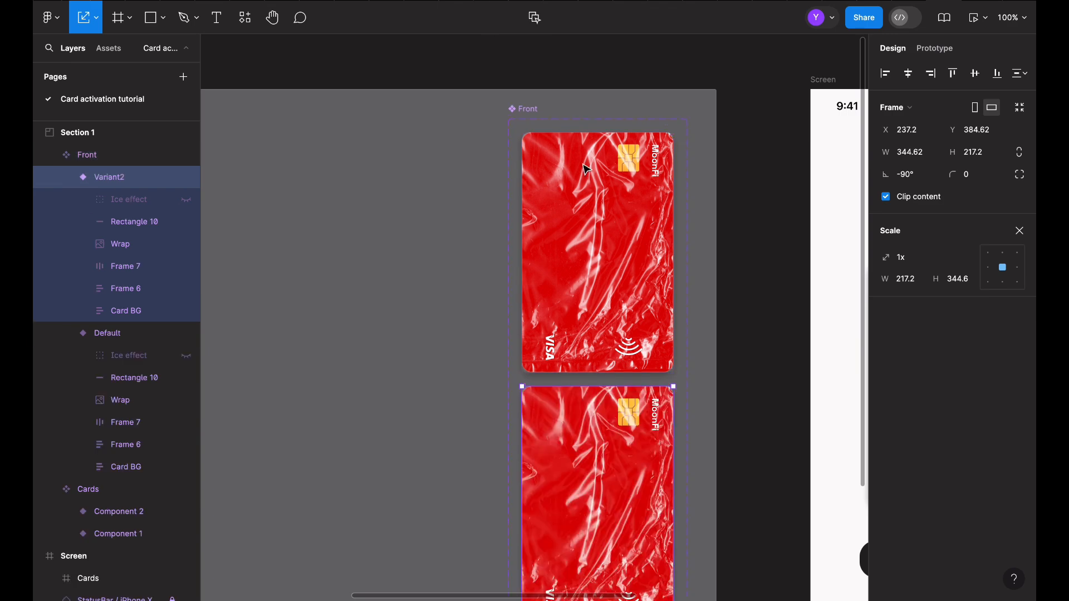
# Set the new variant's Property 1 value to Unwrapped.
pyautogui.press('v')
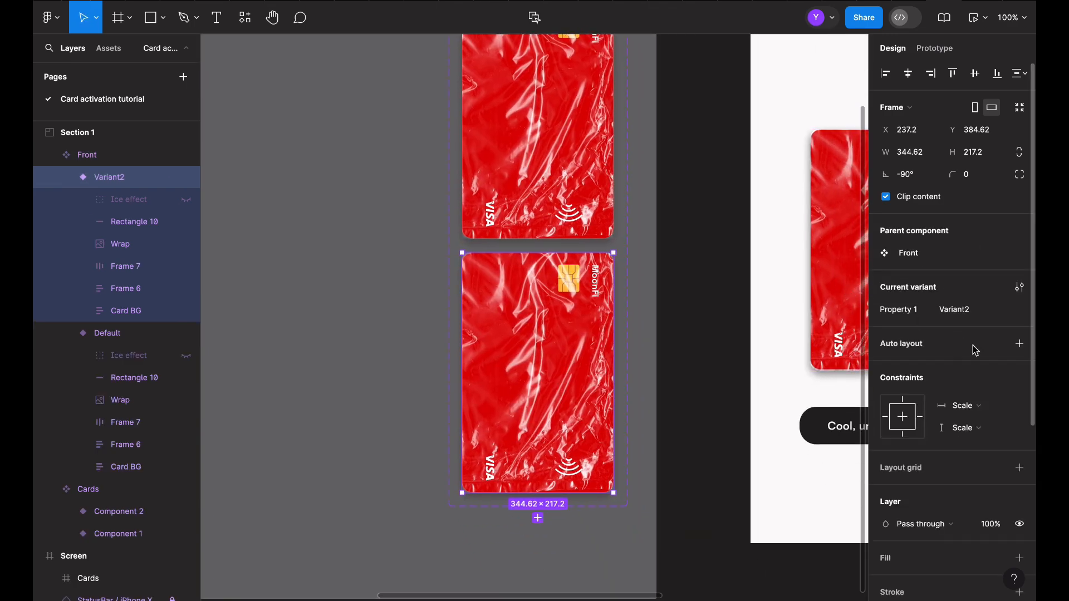
pyautogui.click(964, 315)
pyautogui.write('Unwrapped')
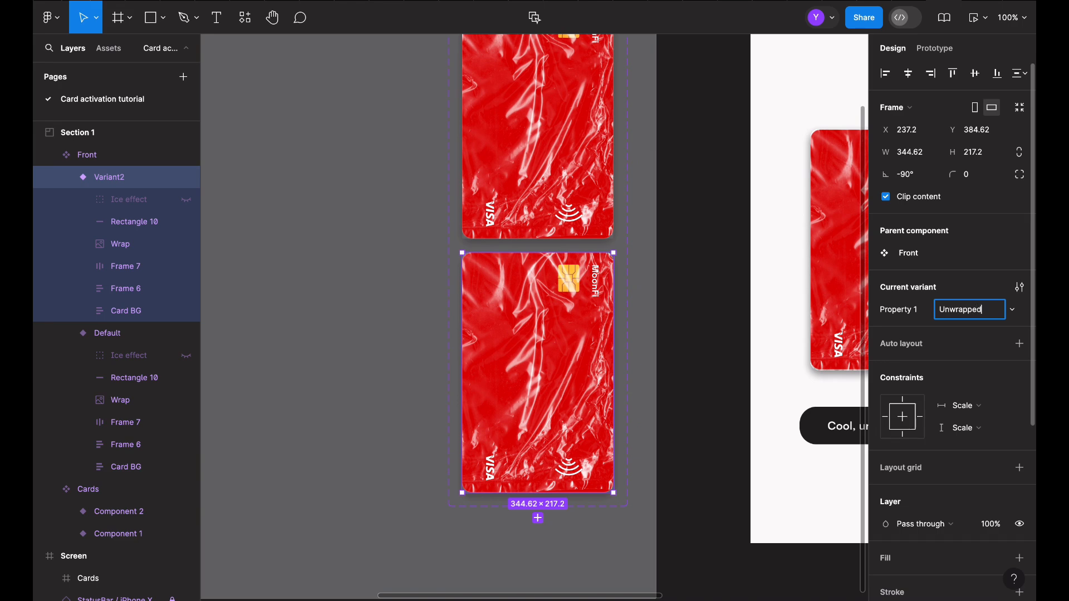
pyautogui.press('Return')
# Move the Wrap layer of the Unwrapped variant straight down until it lies completely outside the card.
pyautogui.click(563, 401)
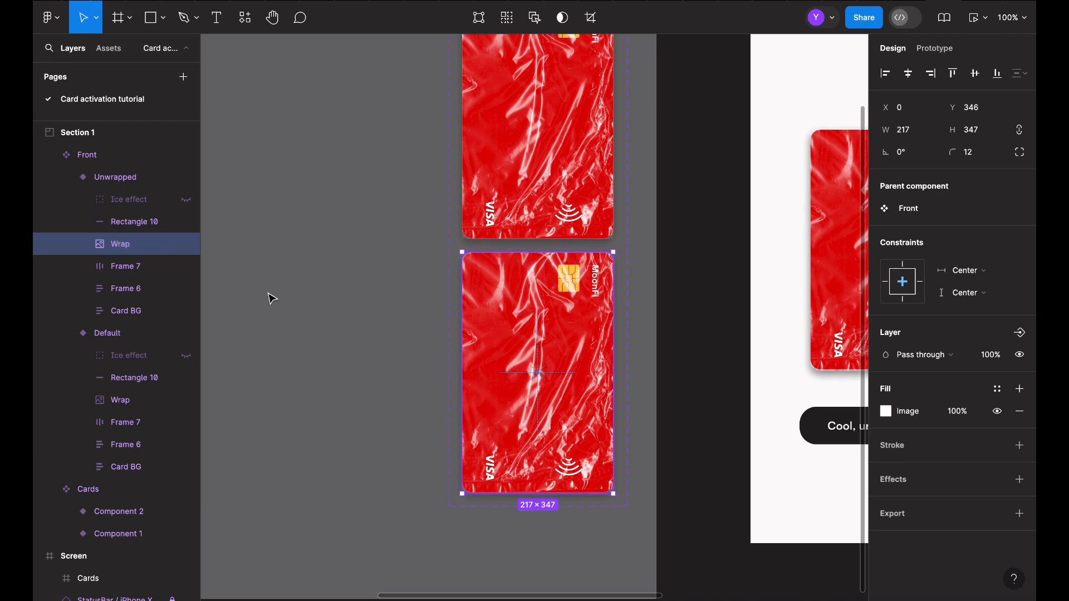
pyautogui.hotkey('shift', 'Down')
pyautogui.hotkey('shift', 'Down')
pyautogui.hotkey('shift', 'Down')
pyautogui.hotkey('shift', 'Down')
pyautogui.hotkey('shift', 'Down')
pyautogui.hotkey('shift', 'Down')
pyautogui.hotkey('shift', 'Down')
pyautogui.hotkey('shift', 'Down')
pyautogui.hotkey('shift', 'Down')
pyautogui.hotkey('shift', 'Down')
pyautogui.hotkey('shift', 'Down')
pyautogui.hotkey('shift', 'Down')
pyautogui.hotkey('shift', 'Down')
pyautogui.hotkey('shift', 'Down')
pyautogui.hotkey('shift', 'Down')
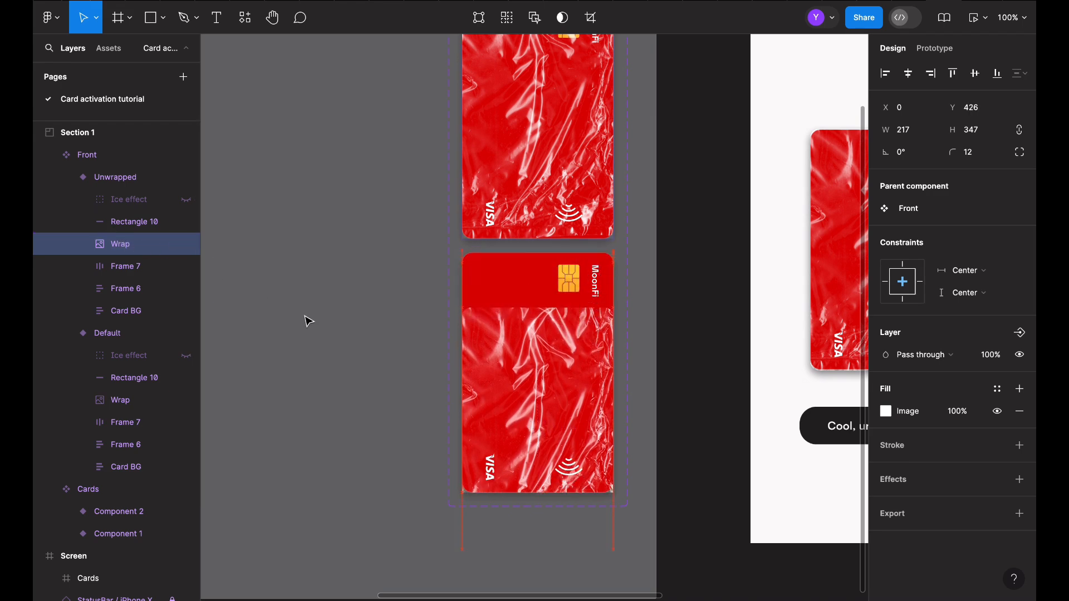
pyautogui.hotkey('shift', 'Down')
pyautogui.hotkey('shift', 'Down')
pyautogui.hotkey('shift', 'Down')
pyautogui.hotkey('shift', 'Down')
pyautogui.hotkey('shift', 'Down')
pyautogui.hotkey('shift', 'Down')
pyautogui.hotkey('shift', 'Down')
pyautogui.hotkey('shift', 'Down')
pyautogui.hotkey('shift', 'Down')
pyautogui.hotkey('shift', 'Down')
pyautogui.hotkey('shift', 'Down')
pyautogui.hotkey('shift', 'Down')
pyautogui.hotkey('shift', 'Down')
pyautogui.hotkey('shift', 'Down')
pyautogui.hotkey('shift', 'Down')
pyautogui.hotkey('shift', 'Down')
pyautogui.hotkey('shift', 'Down')
pyautogui.hotkey('shift', 'Down')
pyautogui.hotkey('shift', 'Down')
pyautogui.hotkey('shift', 'Down')
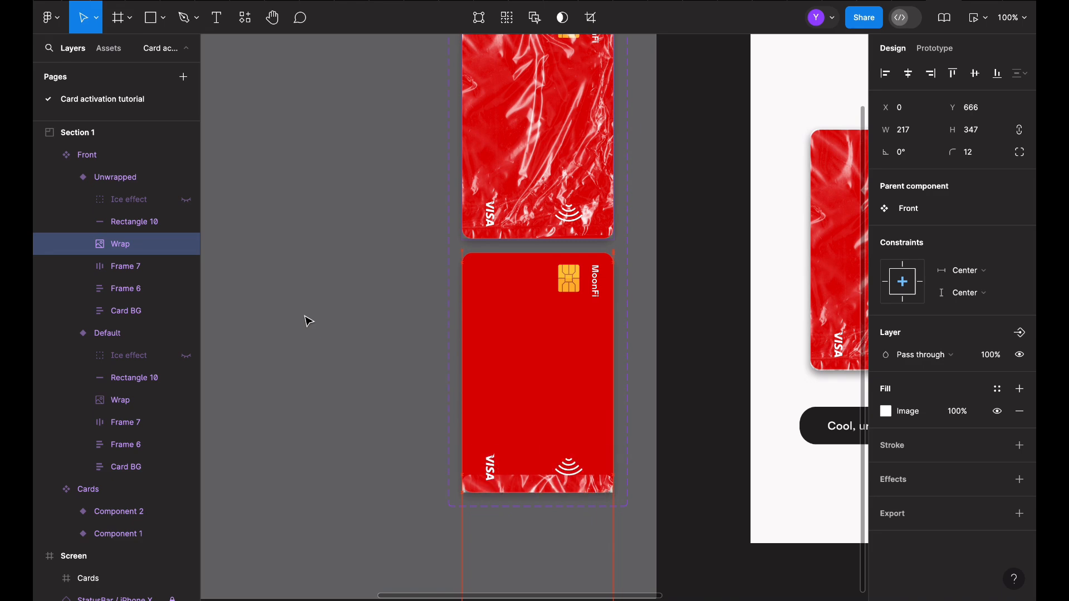
pyautogui.click(670, 236)
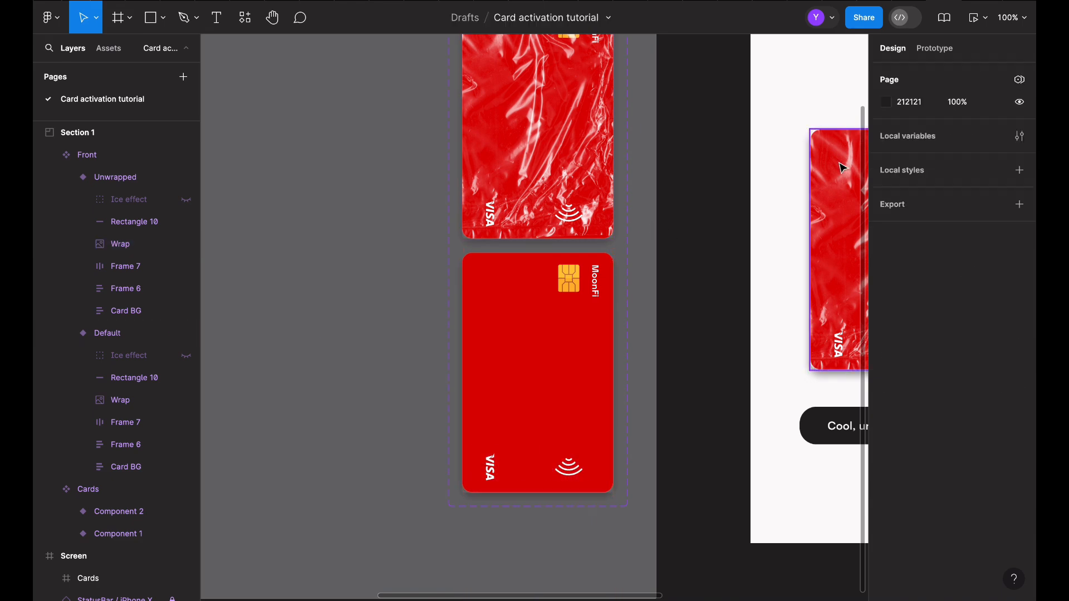
# Create a prototype connection from the Default variant of Front to the Unwrapped variant.
pyautogui.click(945, 51)
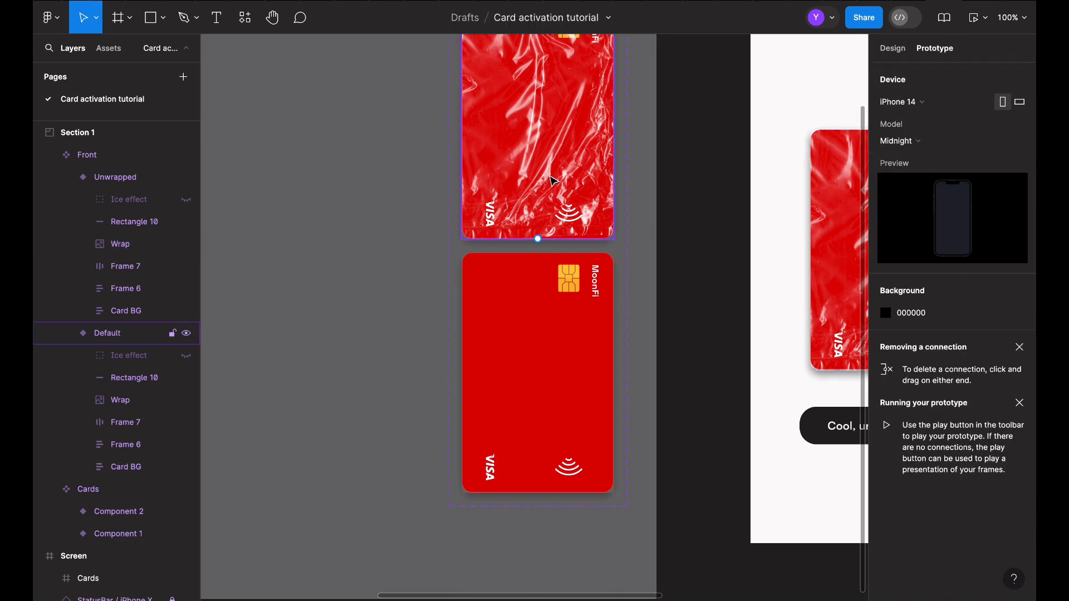
pyautogui.click(540, 261)
pyautogui.click(539, 263)
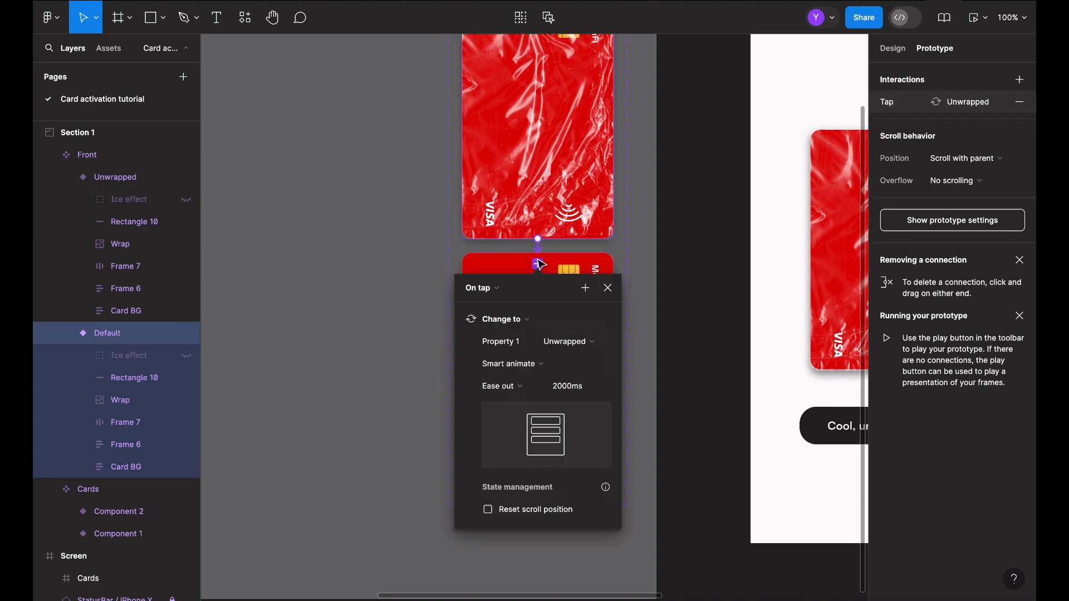
# Change the trigger of the Default-to-Unwrapped interaction to After delay with a 1 ms delay.
pyautogui.click(494, 302)
pyautogui.click(494, 460)
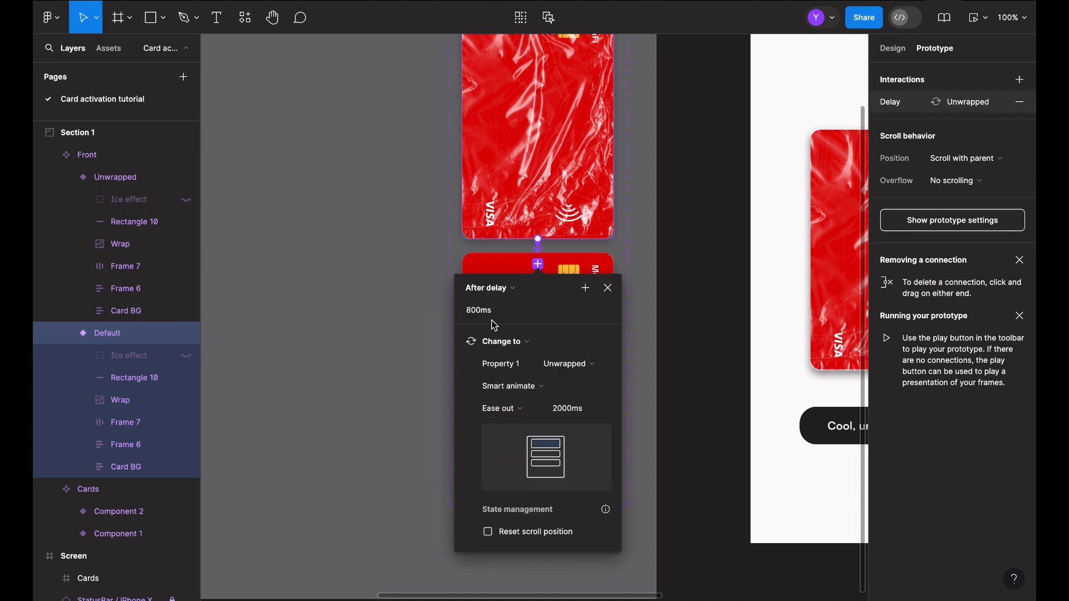
pyautogui.click(491, 313)
pyautogui.write('1')
pyautogui.click(537, 246)
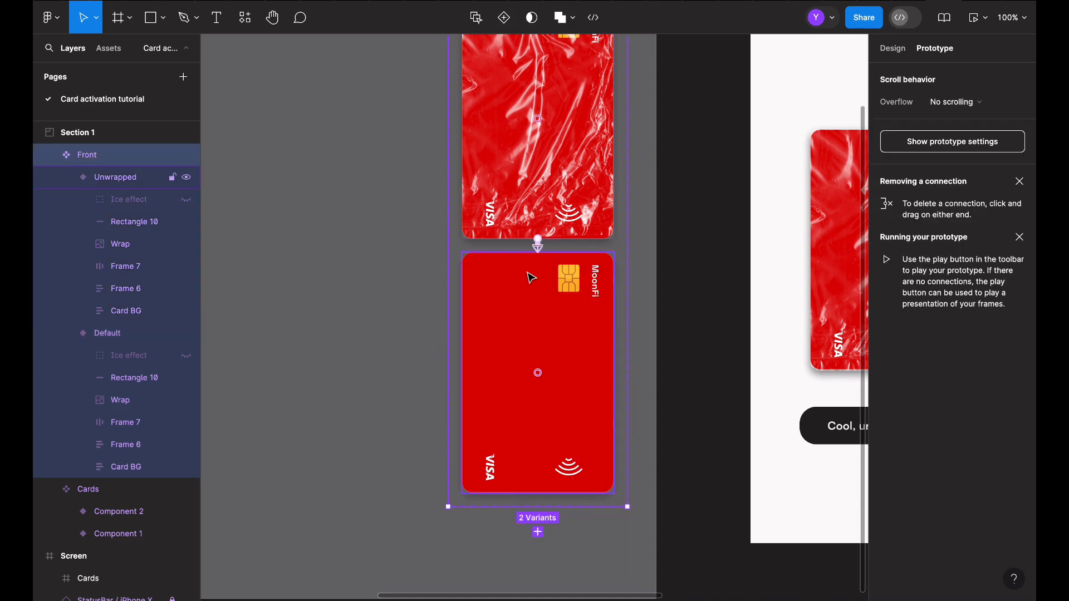
pyautogui.click(539, 250)
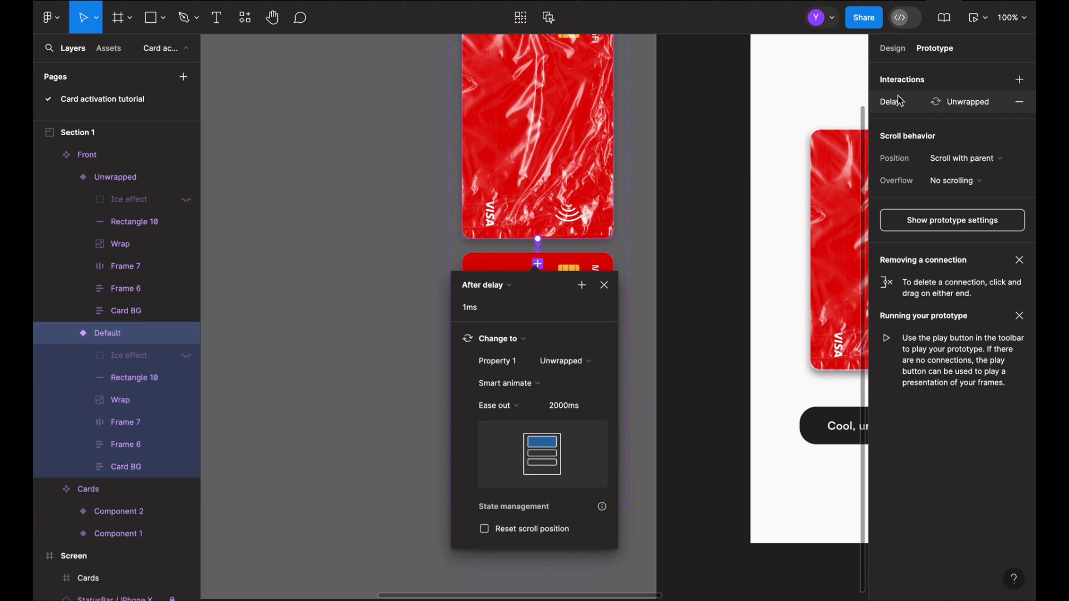
# Replace the Cards frame on the phone screen without a button with an instance of the Front component's Default variant.
pyautogui.click(892, 50)
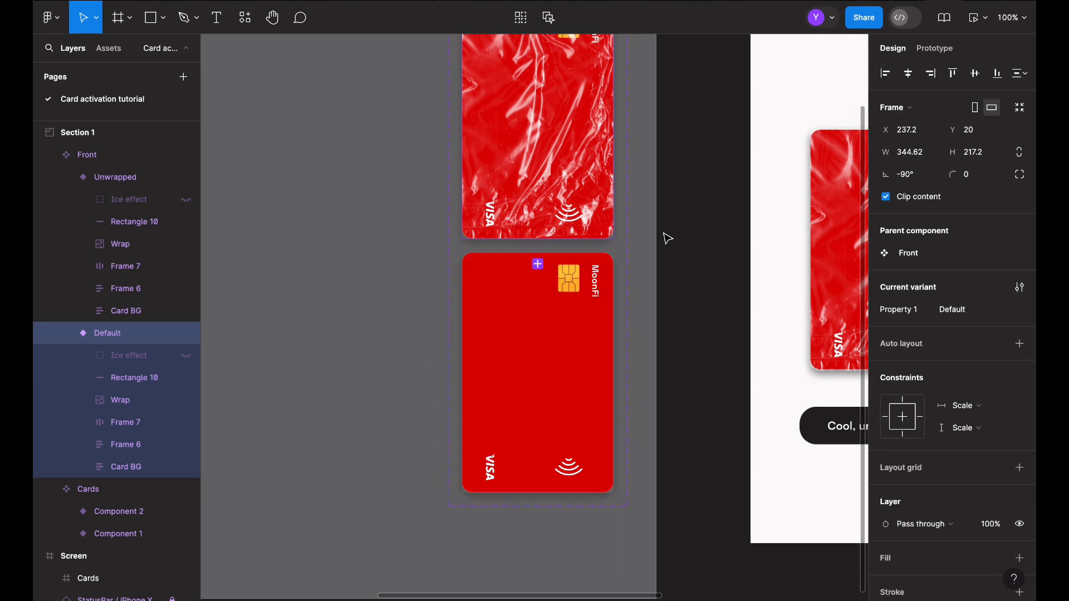
pyautogui.click(668, 238)
pyautogui.scroll(2, 668, 238)
pyautogui.hscroll(1, 667, 238)
pyautogui.click(506, 238)
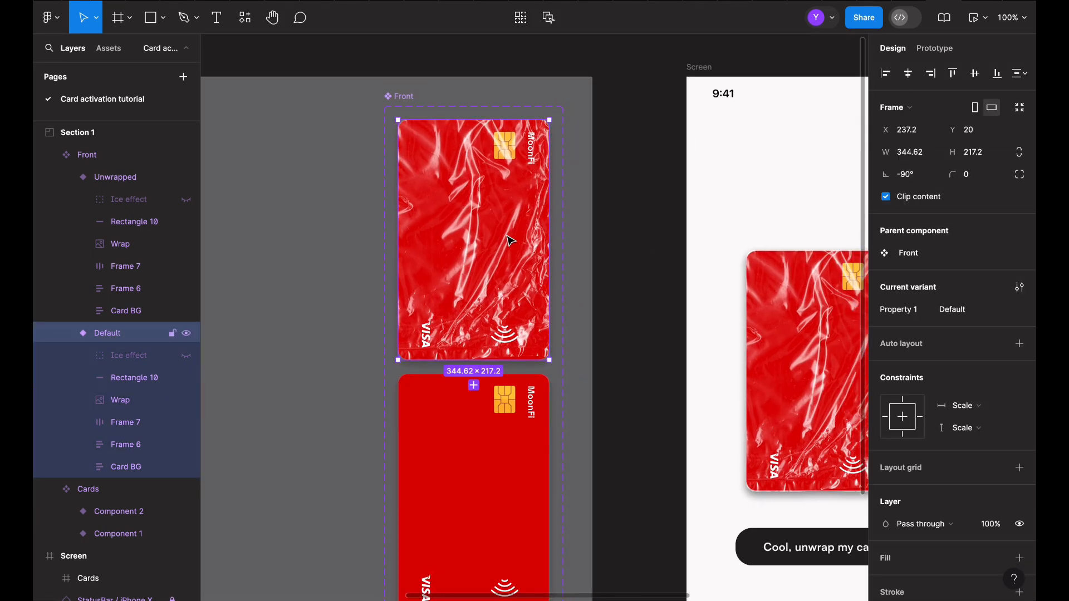
pyautogui.hscroll(10, 508, 240)
pyautogui.hscroll(1, 508, 240)
pyautogui.click(551, 290)
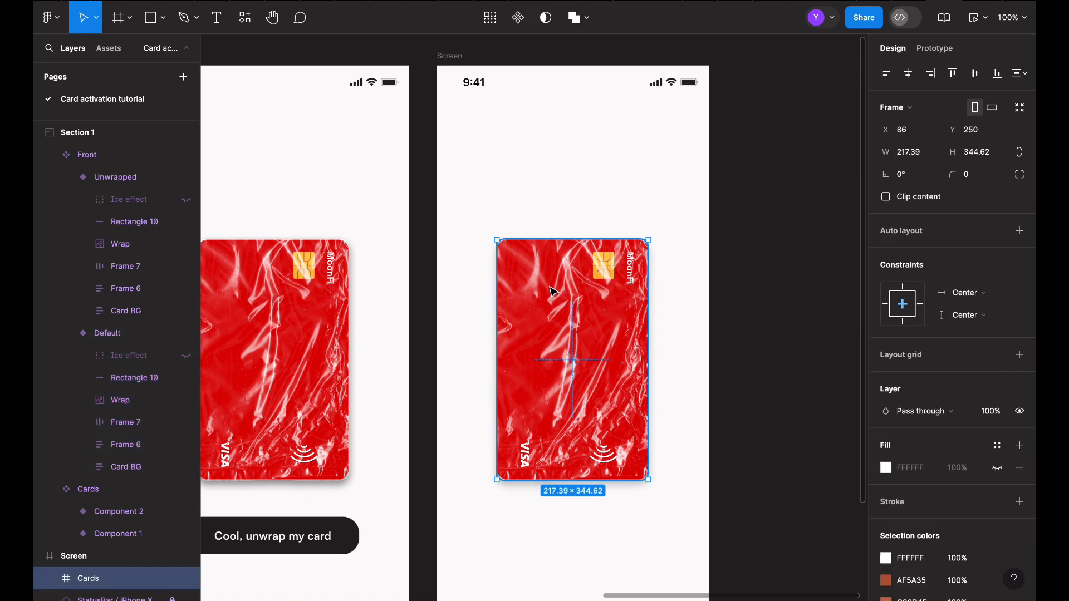
pyautogui.press('super+shift+g')
pyautogui.click(688, 289)
# Duplicate the phone screen that holds the Front card instance.
pyautogui.click(458, 57)
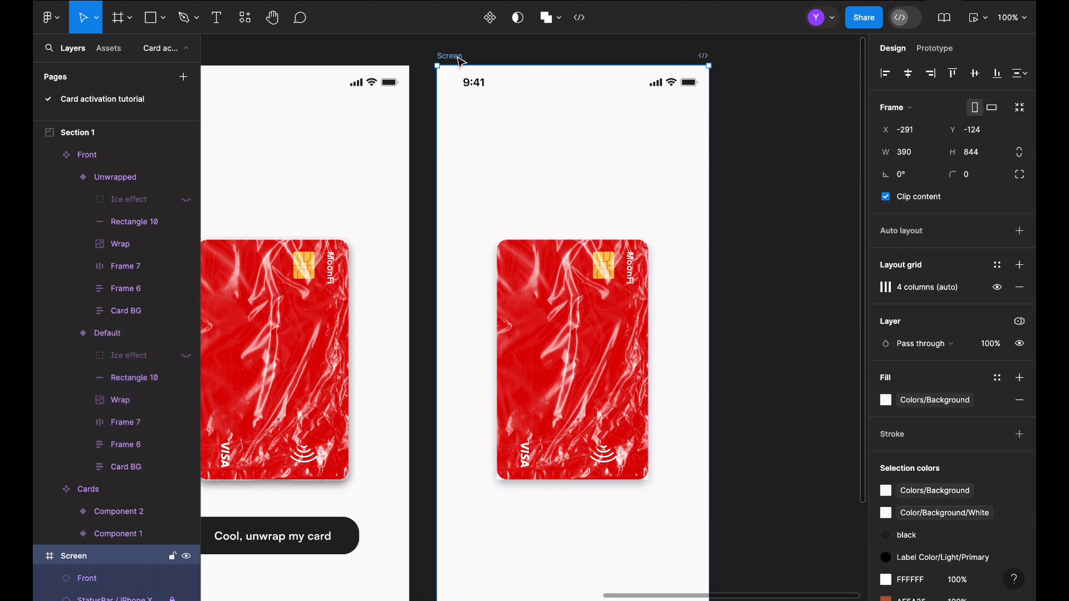
pyautogui.press('super+d')
pyautogui.hscroll(2, 462, 62)
# Rotate the Front card on the duplicated screen to 0° and scale it down to about 326.71 × 205.91.
pyautogui.click(583, 316)
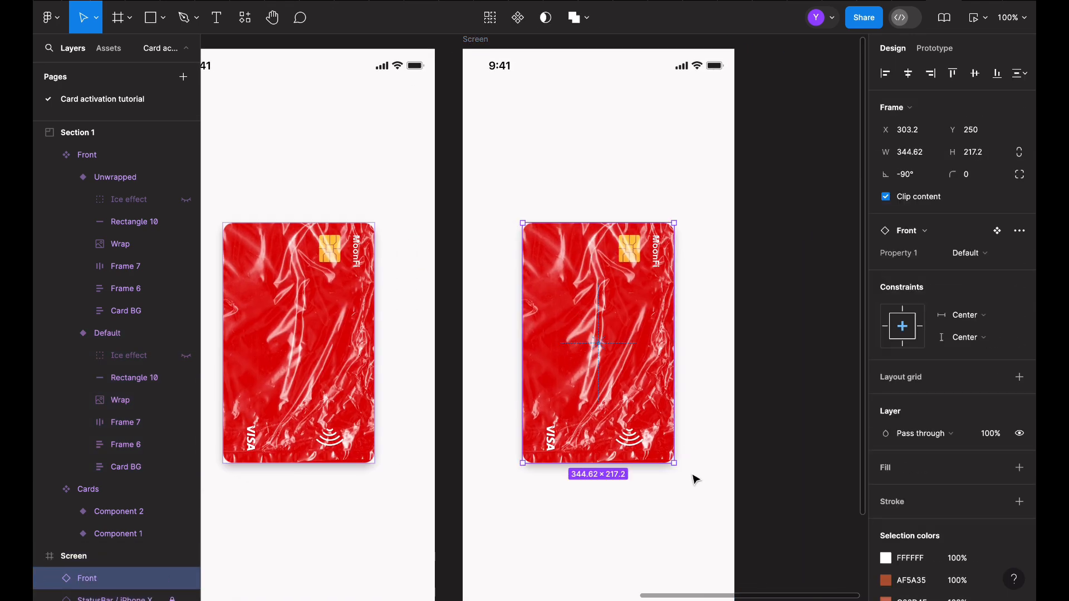
pyautogui.moveTo(704, 451); pyautogui.dragTo(718, 257)
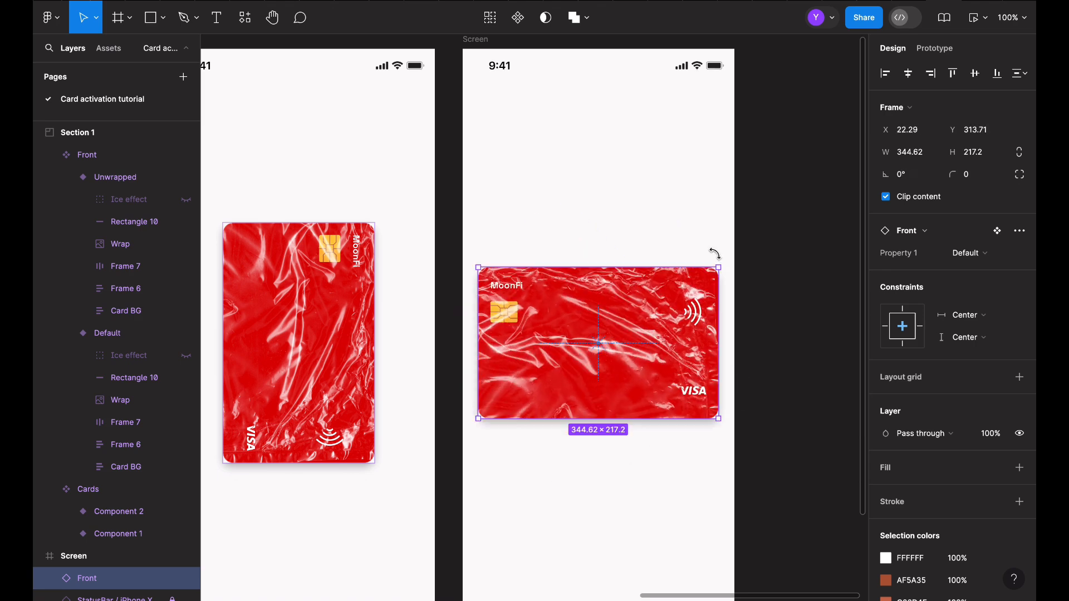
pyautogui.press('k')
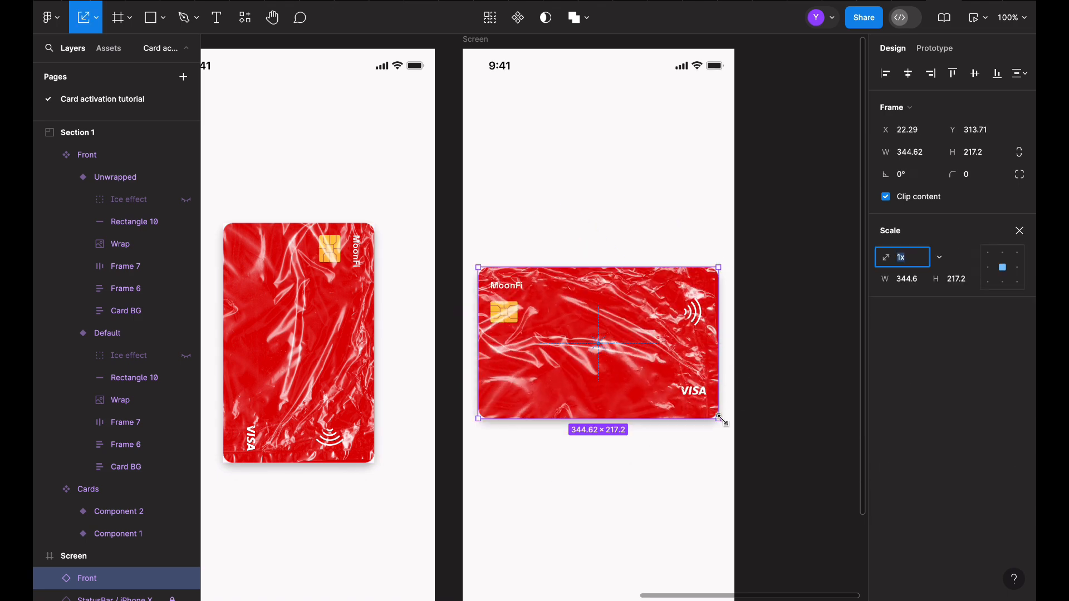
pyautogui.moveTo(722, 421); pyautogui.dragTo(706, 410)
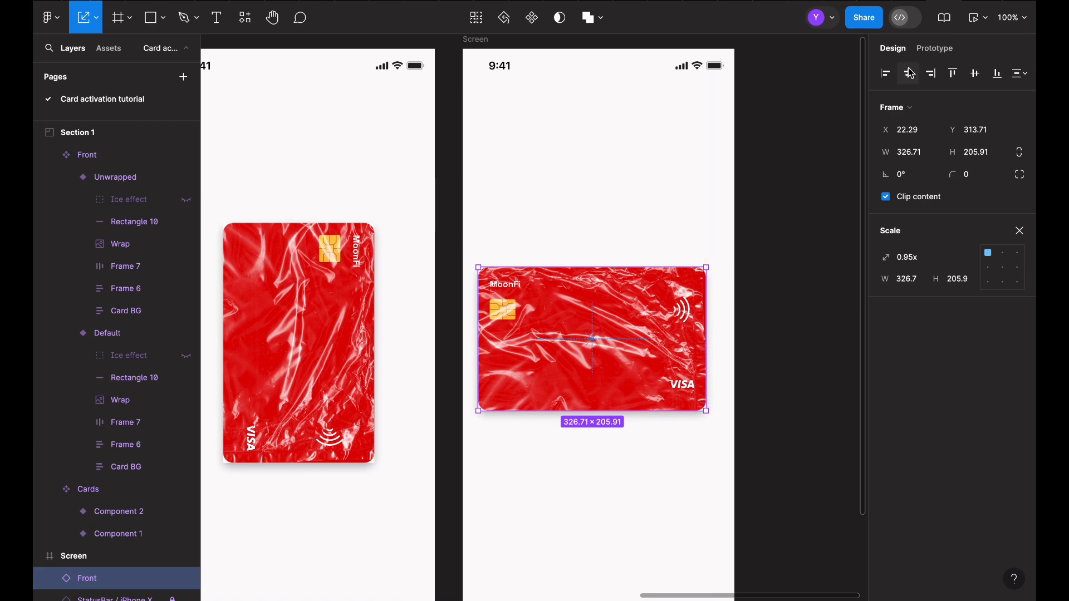
# Center the Front card horizontally on the duplicated screen and move it up to Y 123.71.
pyautogui.click(910, 73)
pyautogui.hotkey('shift', 'Up')
pyautogui.hotkey('shift', 'Up')
pyautogui.hotkey('shift', 'Up')
pyautogui.hotkey('shift', 'Up')
pyautogui.hotkey('shift', 'Up')
pyautogui.hotkey('shift', 'Up')
pyautogui.hotkey('shift', 'Up')
pyautogui.hotkey('shift', 'Up')
pyautogui.hotkey('shift', 'Up')
pyautogui.hotkey('shift', 'Up')
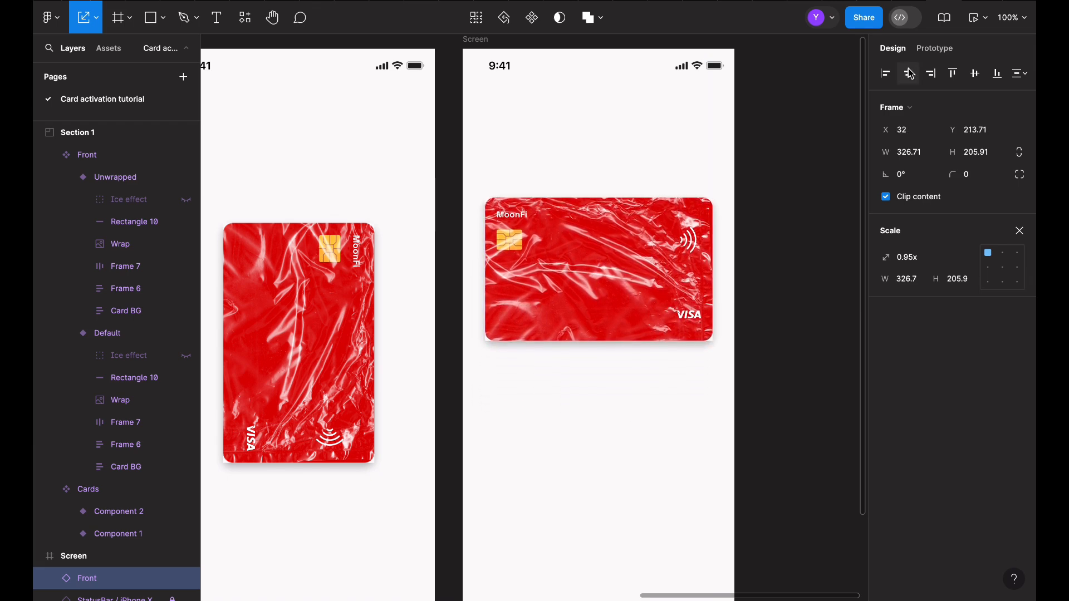
pyautogui.hotkey('shift', 'Up')
pyautogui.hotkey('shift', 'Up')
pyautogui.hotkey('shift', 'Up')
pyautogui.hotkey('shift', 'Up')
pyautogui.hotkey('shift', 'Up')
pyautogui.hotkey('shift', 'Up')
pyautogui.hotkey('shift', 'Up')
pyautogui.hotkey('shift', 'Up')
pyautogui.hotkey('shift', 'Up')
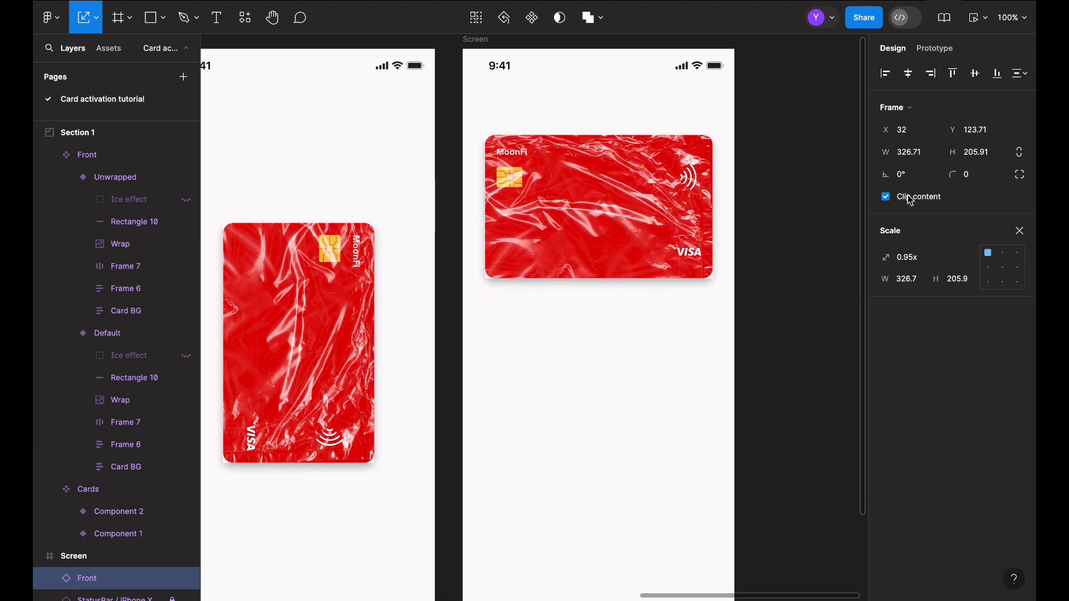
# Switch the Front card on the duplicated screen to the Unwrapped variant.
pyautogui.press('v')
pyautogui.click(976, 255)
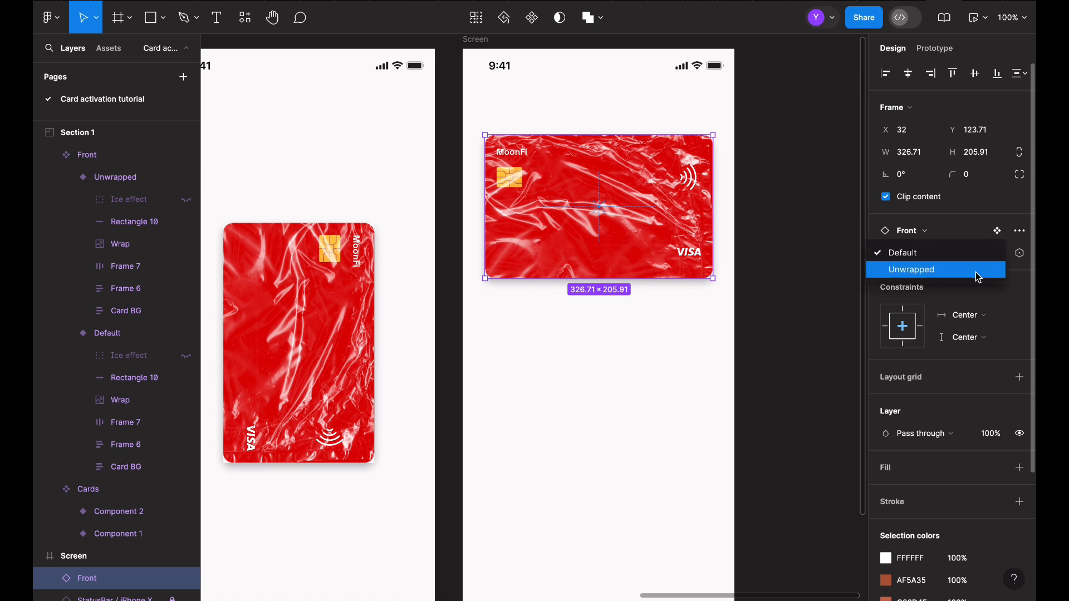
pyautogui.click(978, 270)
pyautogui.click(823, 286)
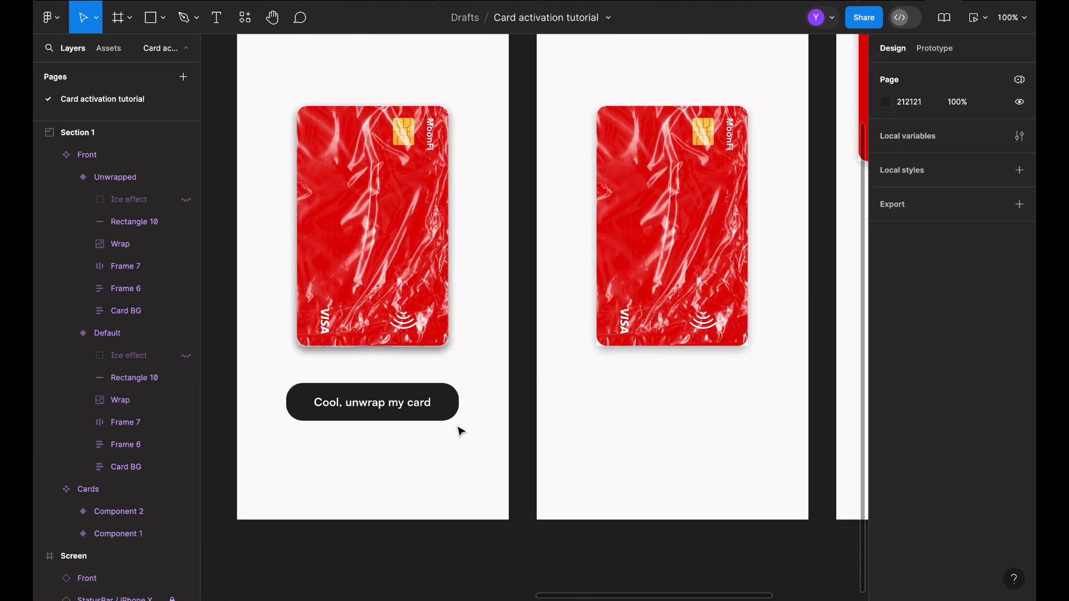
# Place a copy of the "Cool, unwrap my card" button centered below the unwrapped card on the last screen, at X 71, Y 357.
pyautogui.click(426, 405)
pyautogui.hscroll(3, 824, 289)
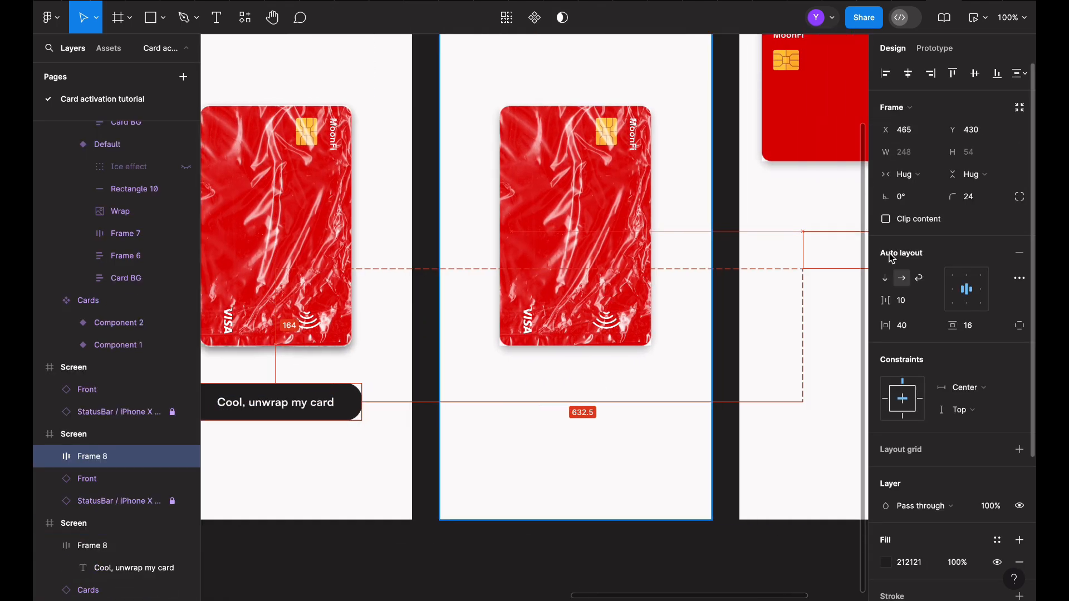
pyautogui.moveTo(892, 258); pyautogui.dragTo(791, 207)
pyautogui.hscroll(2, 794, 207)
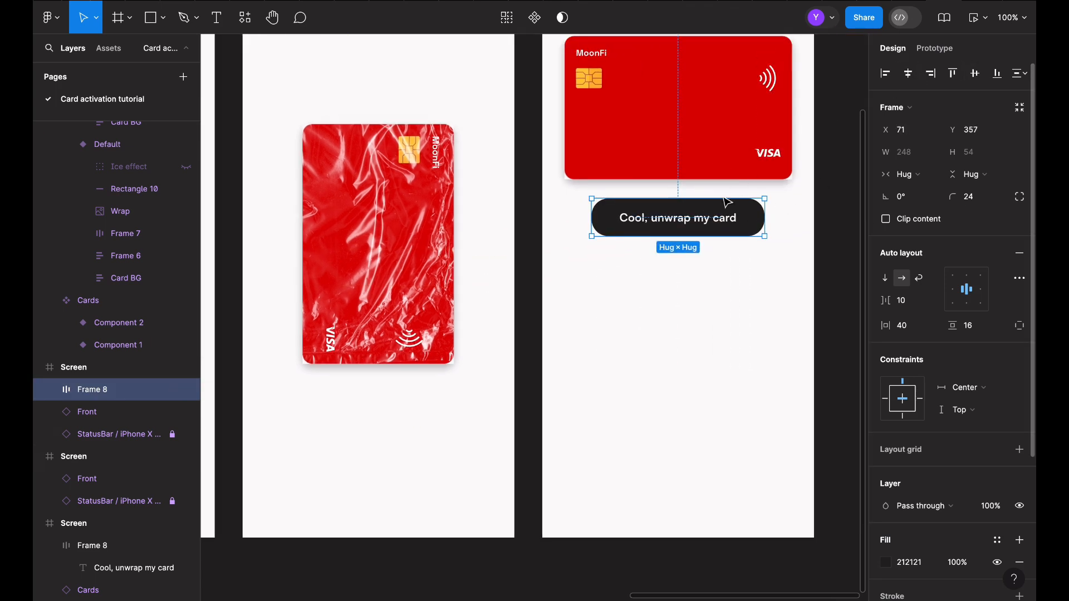
# Change the label of the button below the unwrapped card on the last screen to "Freeze my card".
pyautogui.doubleClick(700, 218)
pyautogui.write('Fr')
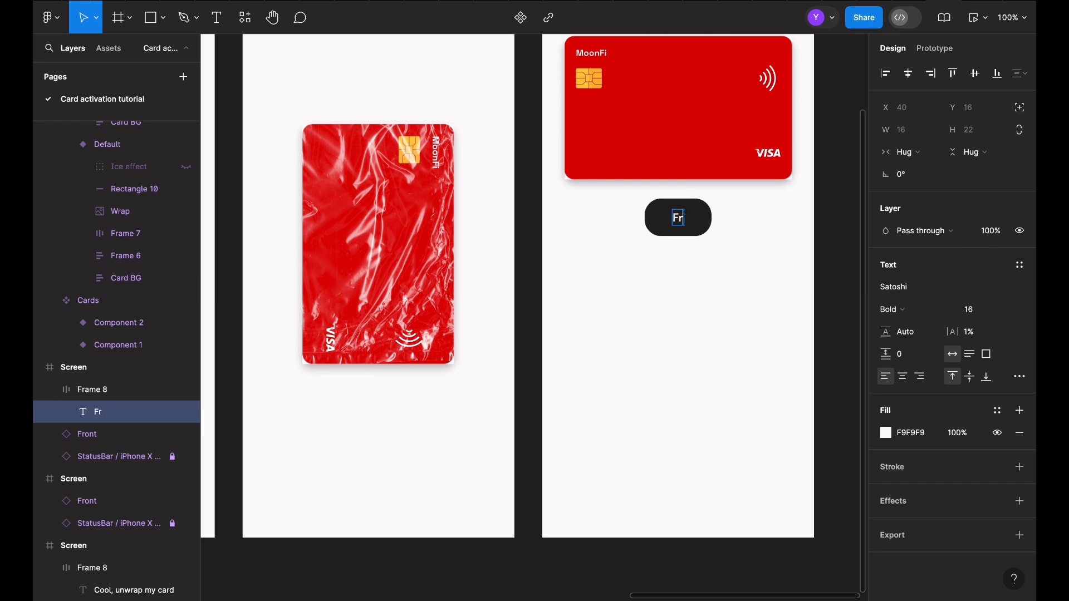
pyautogui.write('eeze my card')
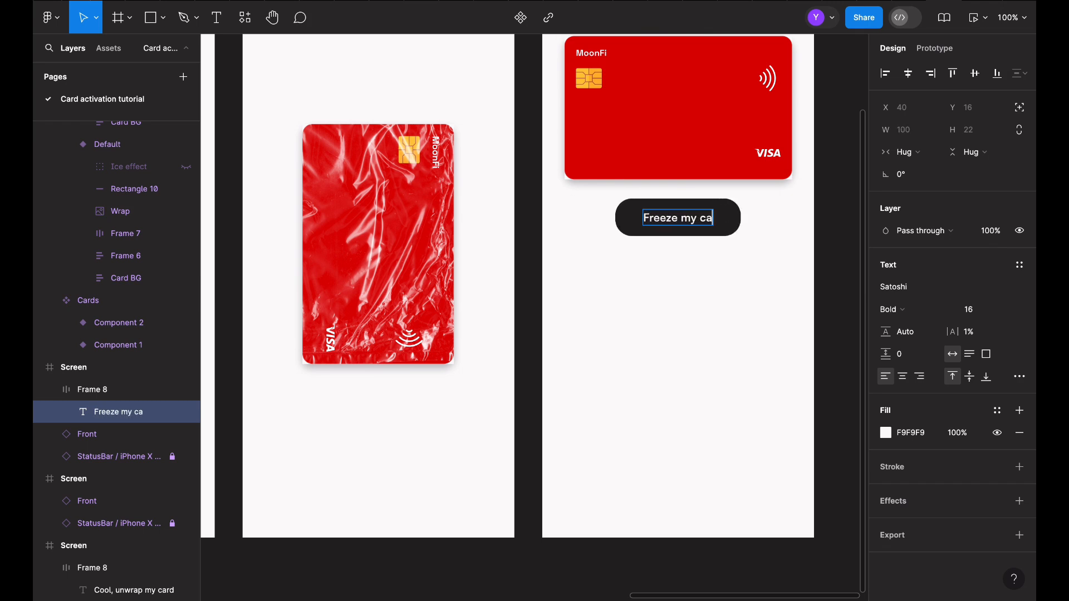
pyautogui.press('Escape')
pyautogui.press('Escape')
# Duplicate the screen containing the unwrapped card and the "Freeze my card" button.
pyautogui.hscroll(2, 793, 319)
pyautogui.hscroll(1, 793, 319)
pyautogui.scroll(1, 793, 319)
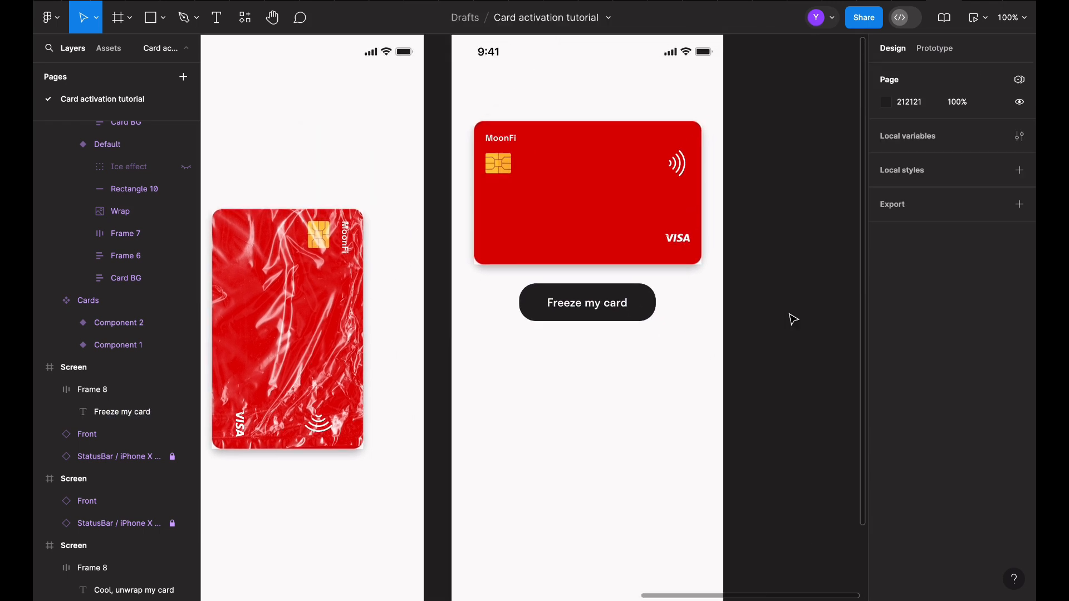
pyautogui.scroll(4, 690, 302)
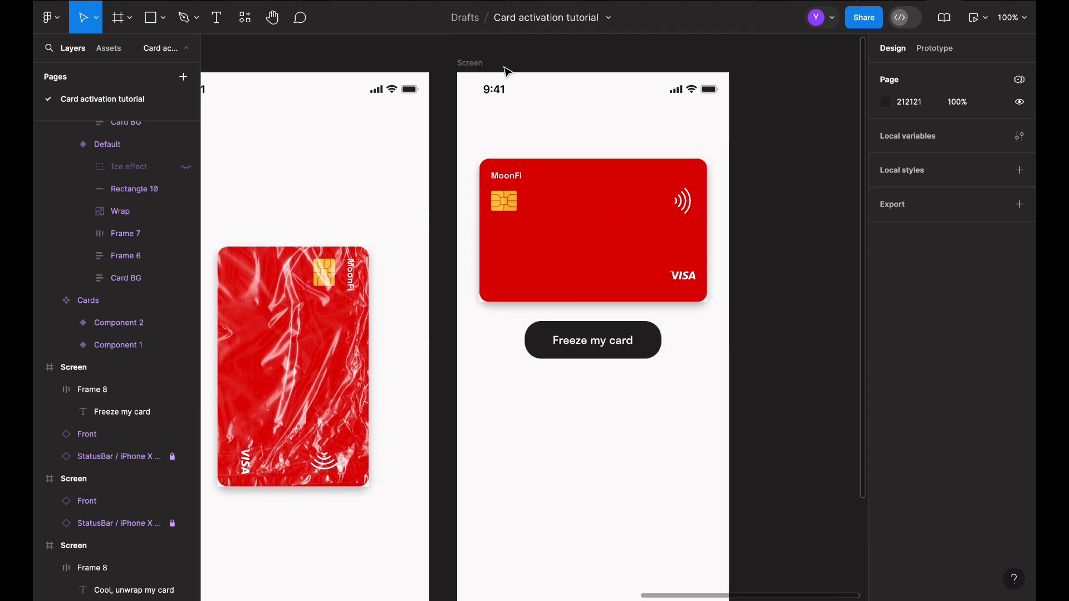
pyautogui.click(470, 63)
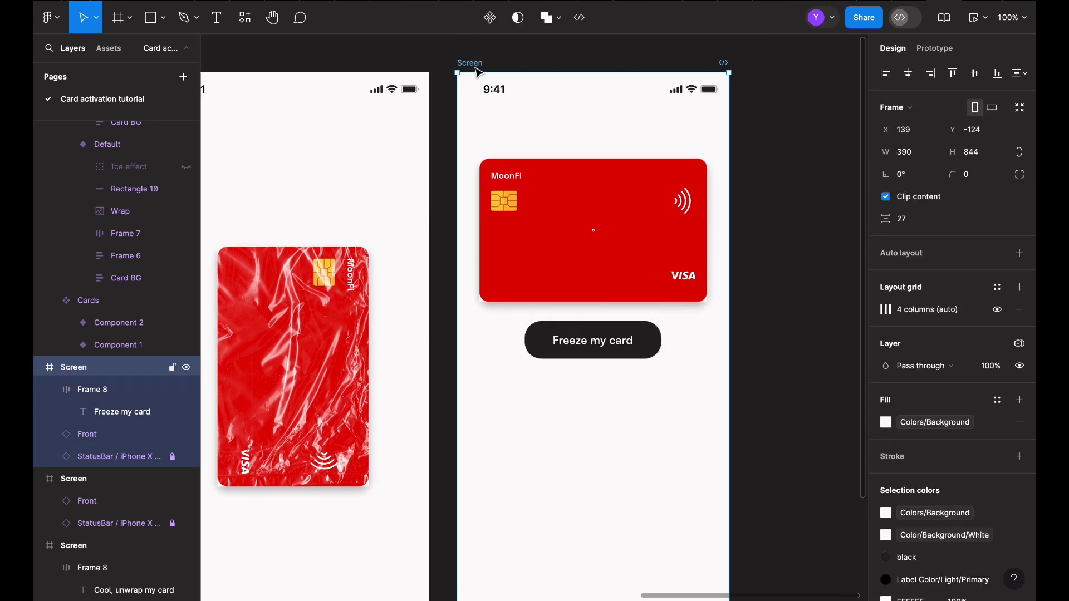
pyautogui.hscroll(8, 477, 71)
pyautogui.scroll(3, 478, 71)
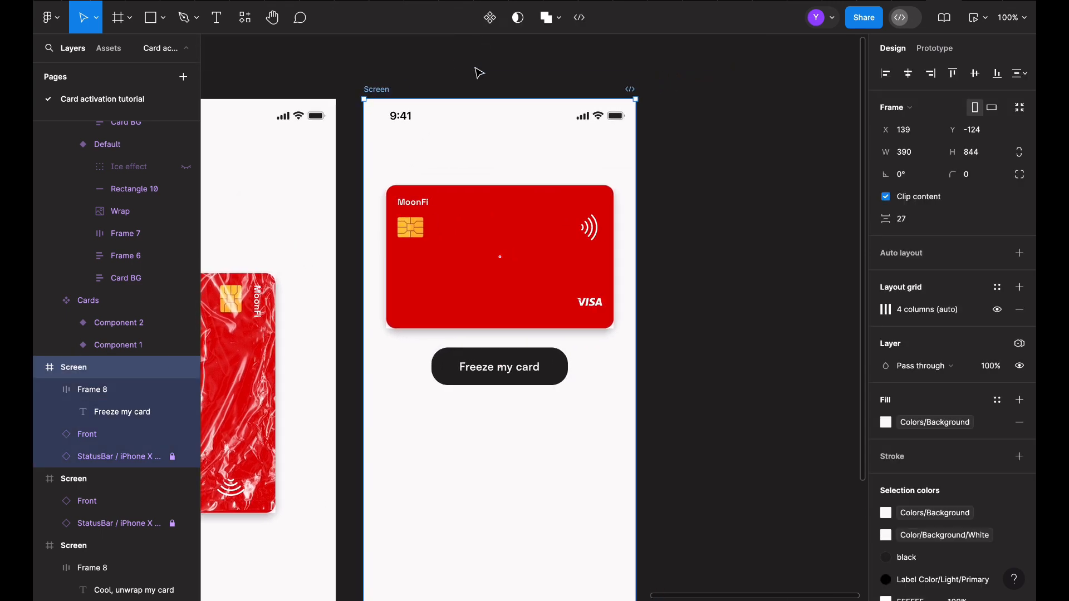
pyautogui.hotkey('ctrl', 'd')
pyautogui.hscroll(9, 479, 73)
# Make the fill of Rectangle 10 visible inside the Front card on the duplicated screen.
pyautogui.click(652, 210)
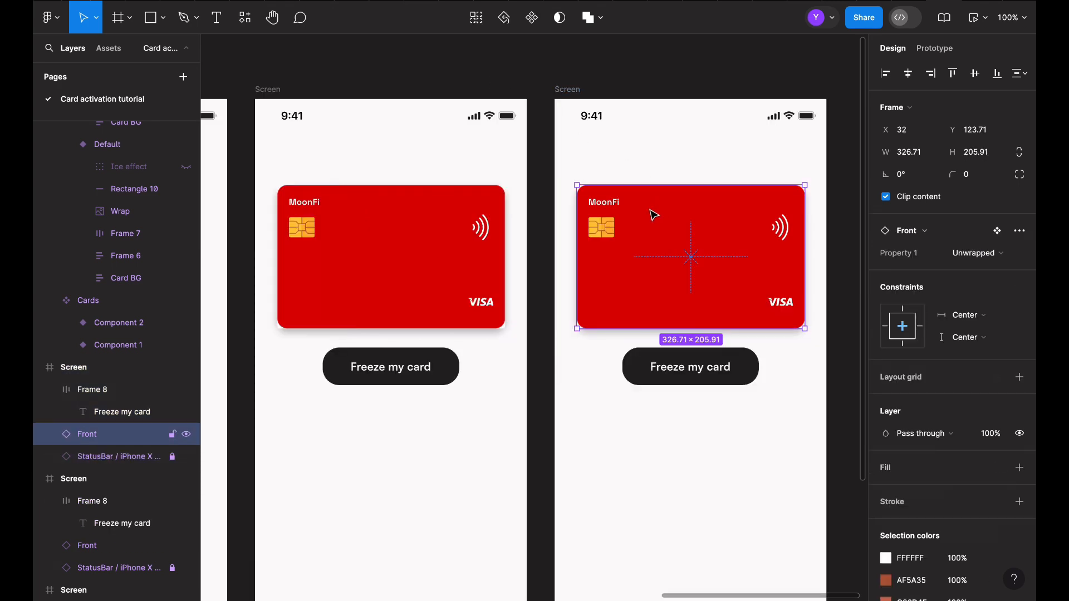
pyautogui.click(55, 433)
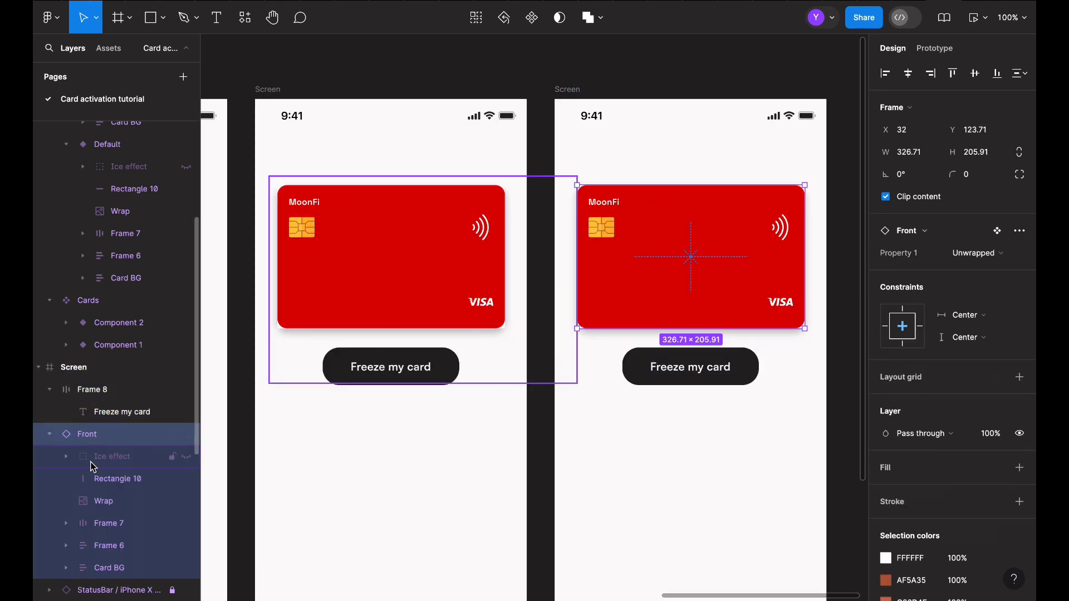
pyautogui.click(98, 481)
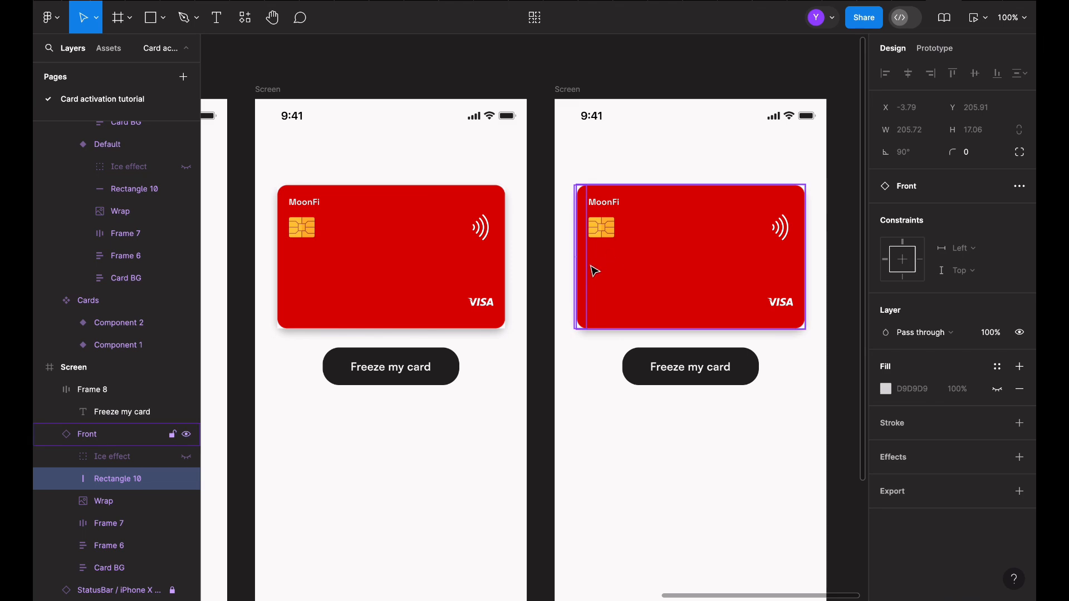
pyautogui.click(997, 388)
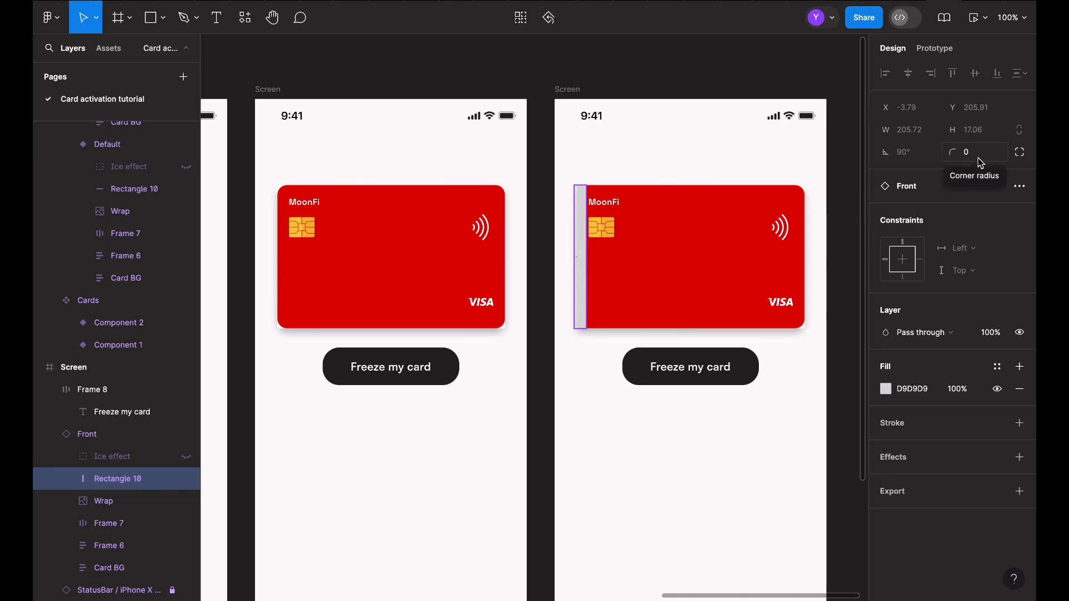
# Set the top-left and bottom-left corner radii of Rectangle 10 to 20.
pyautogui.click(1016, 159)
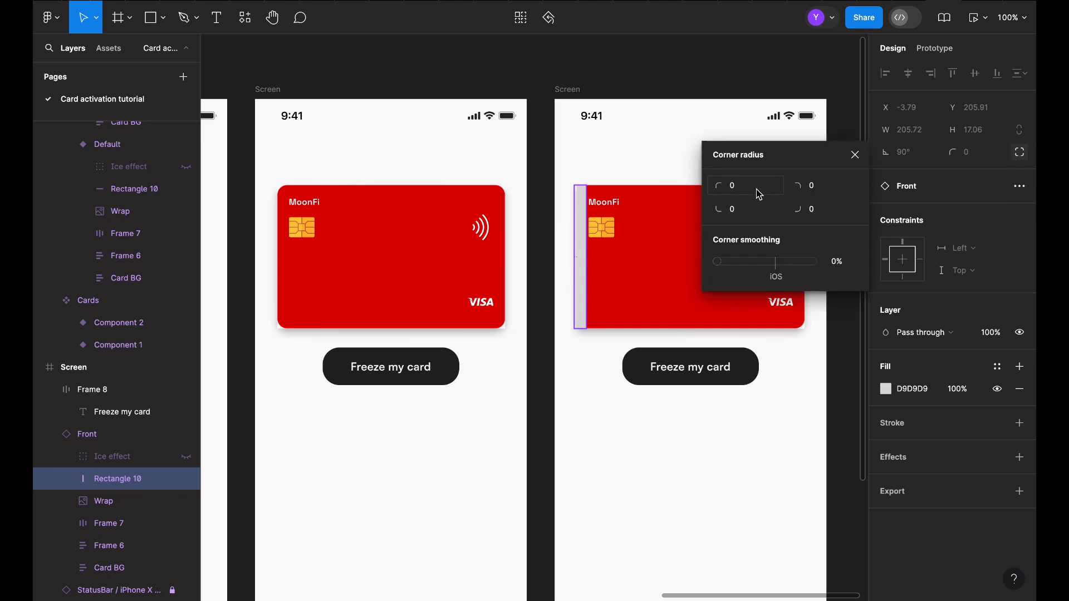
pyautogui.click(751, 189)
pyautogui.write('20')
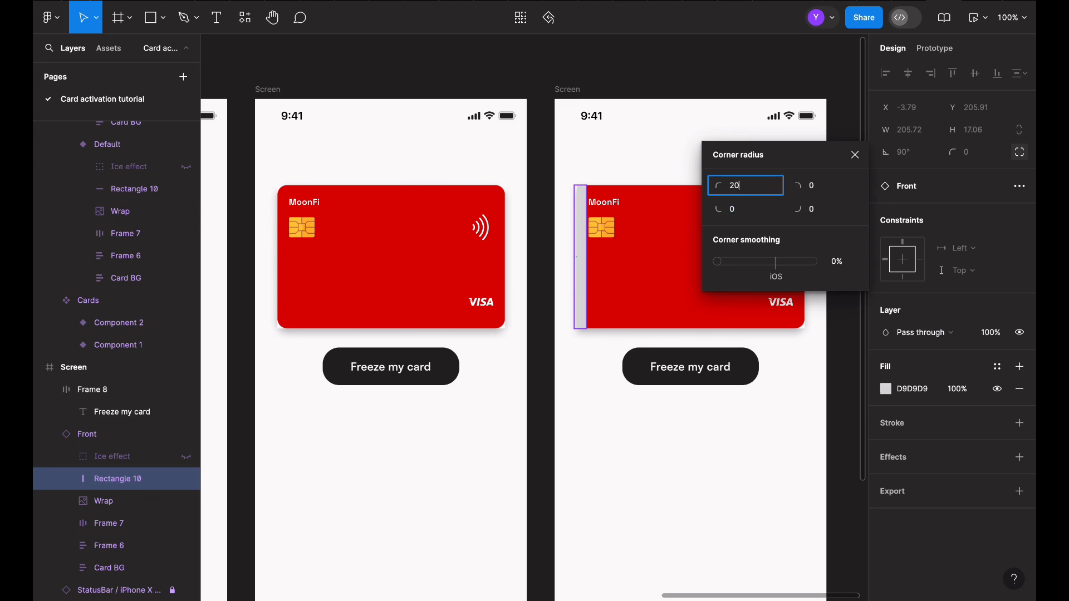
pyautogui.press('Return')
pyautogui.click(740, 215)
pyautogui.write('20')
pyautogui.press('Return')
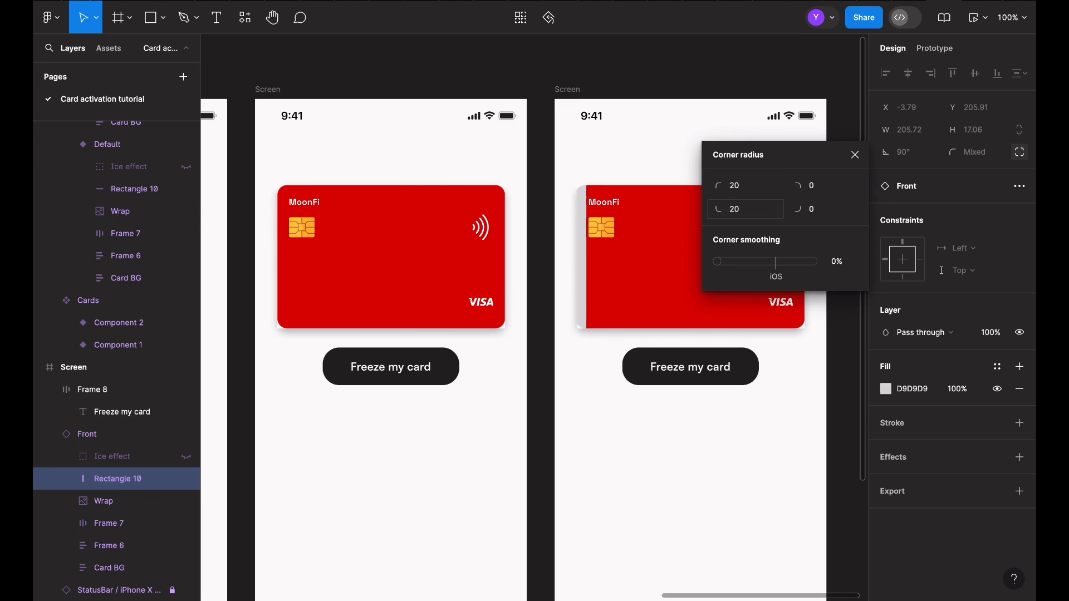
pyautogui.click(855, 155)
# Detach the Front card instance on the duplicated screen and widen Rectangle 10 along the card's left edge to about 206 × 39.
pyautogui.hscroll(4, 512, 268)
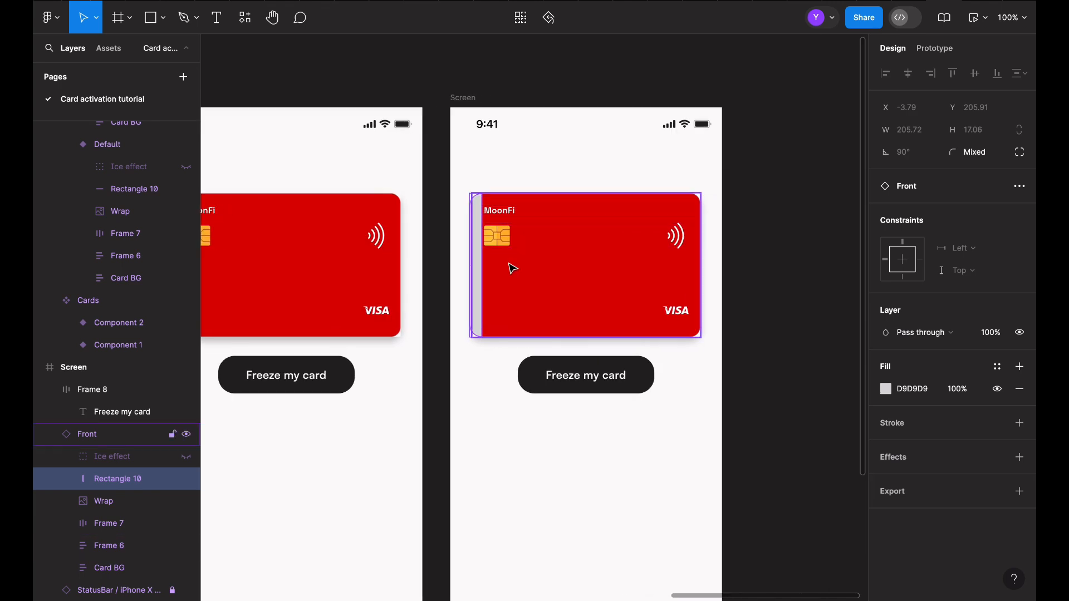
pyautogui.click(512, 269)
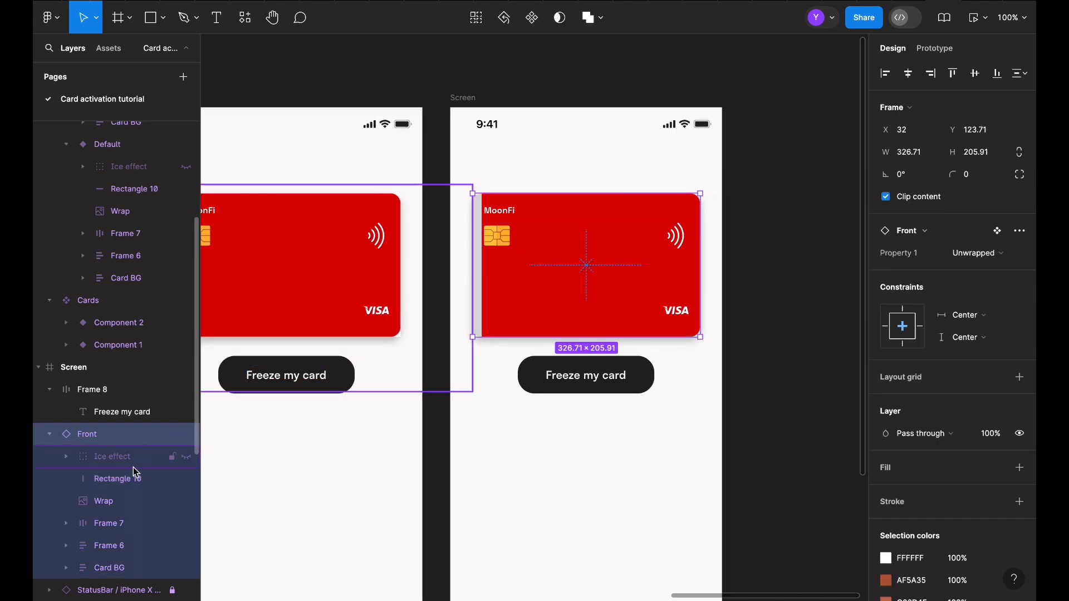
pyautogui.click(119, 478)
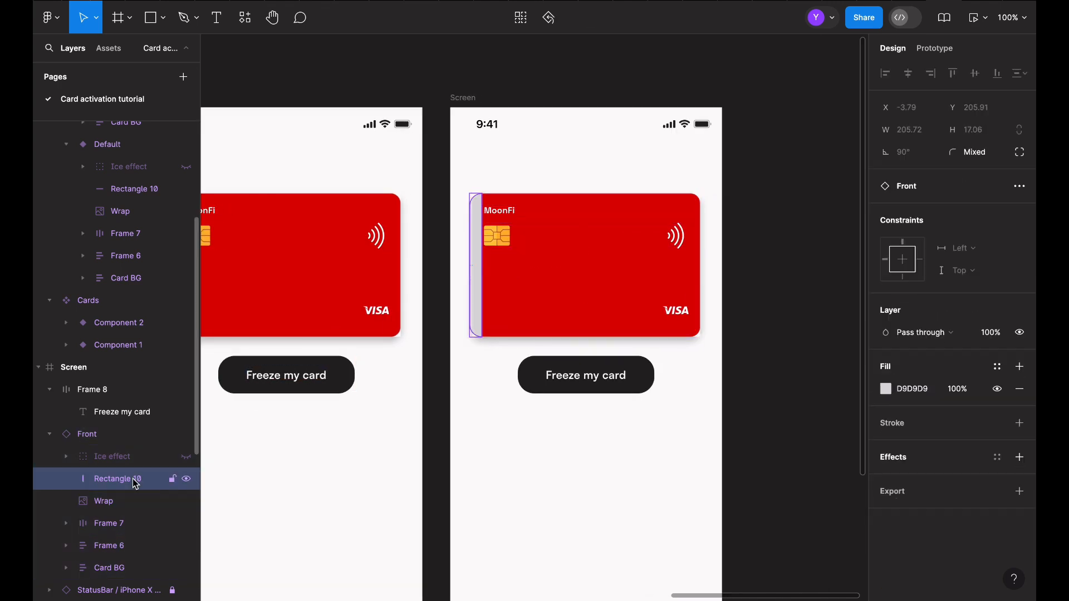
pyautogui.click(499, 280)
pyautogui.rightClick(500, 279)
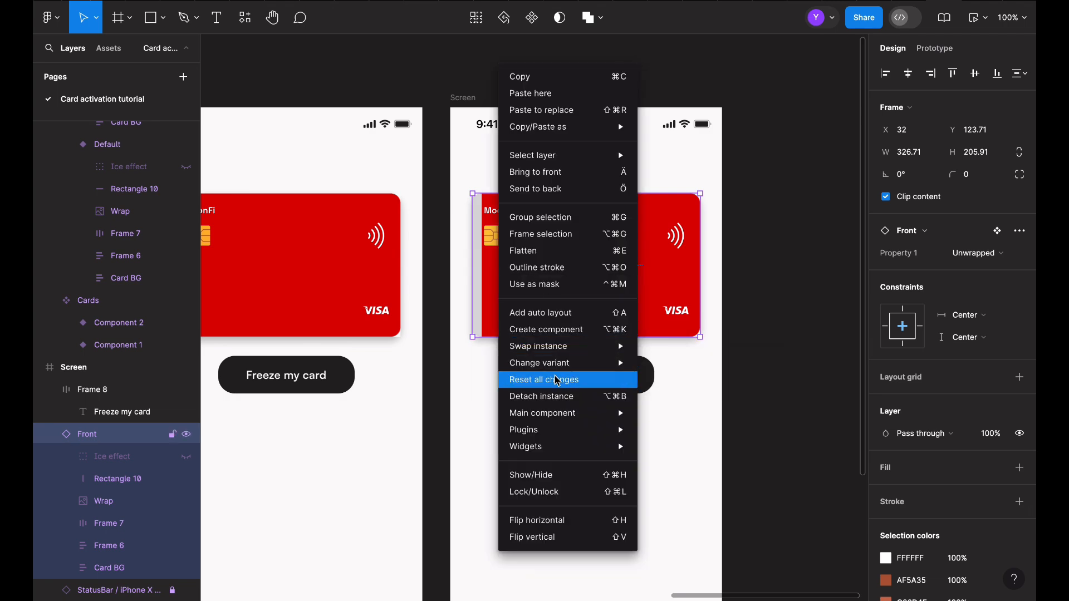
pyautogui.click(556, 396)
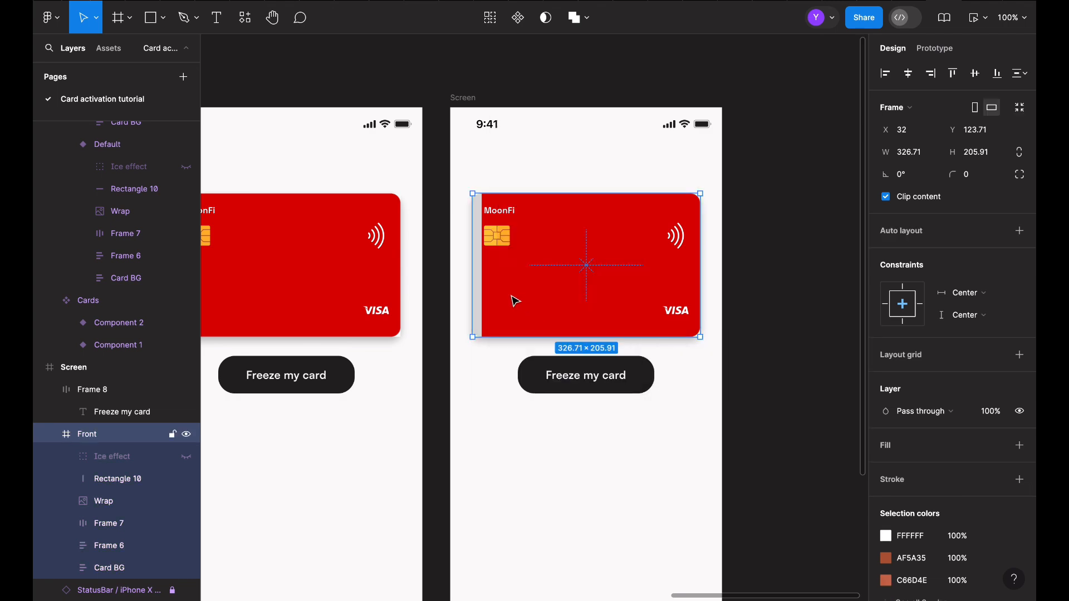
pyautogui.click(483, 289)
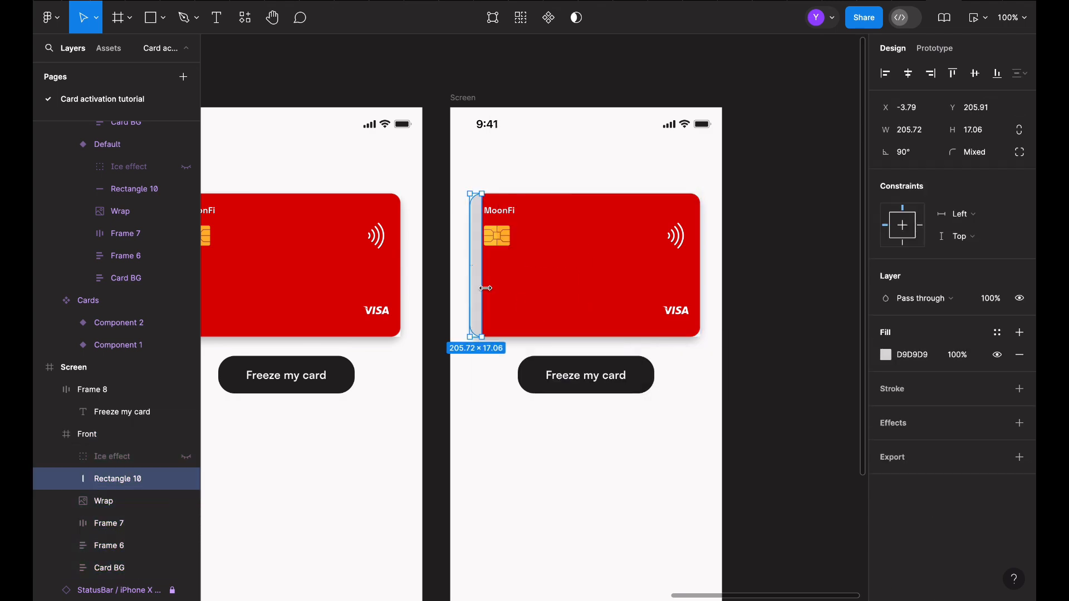
pyautogui.moveTo(497, 288); pyautogui.dragTo(499, 288)
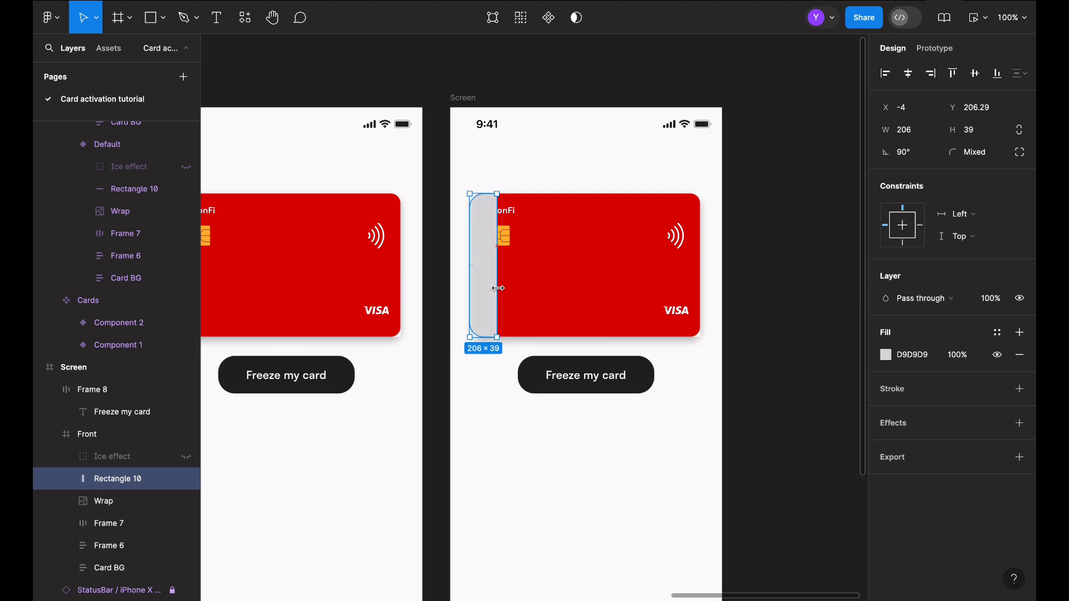
# Give Rectangle 10 the card's red fill D90000 and shift its hue to blue 0009D9.
pyautogui.click(625, 282)
pyautogui.scroll(-3, 923, 536)
pyautogui.click(923, 517)
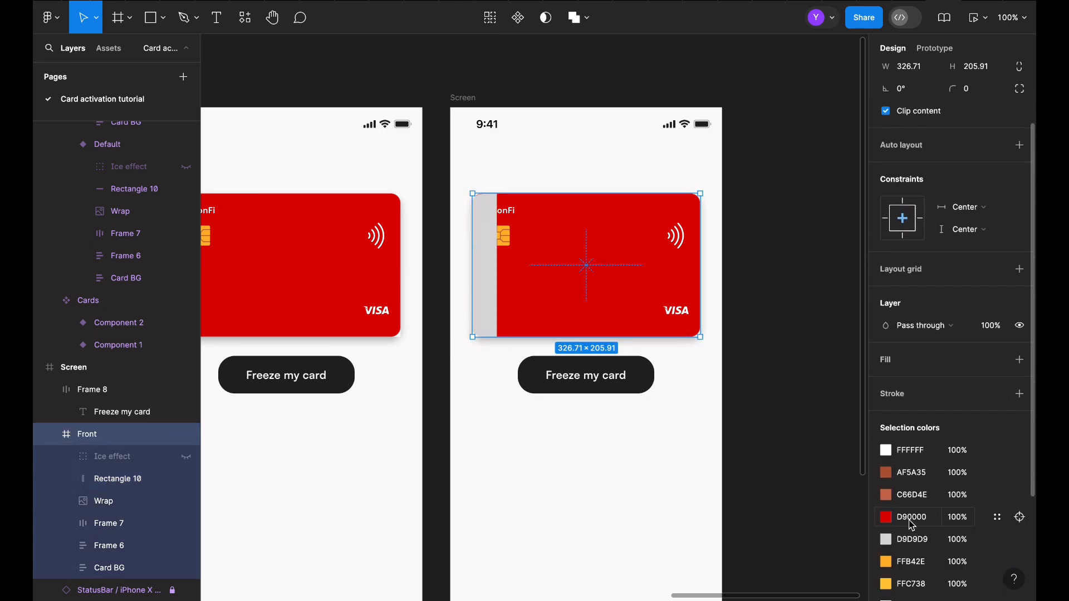
pyautogui.click(901, 518)
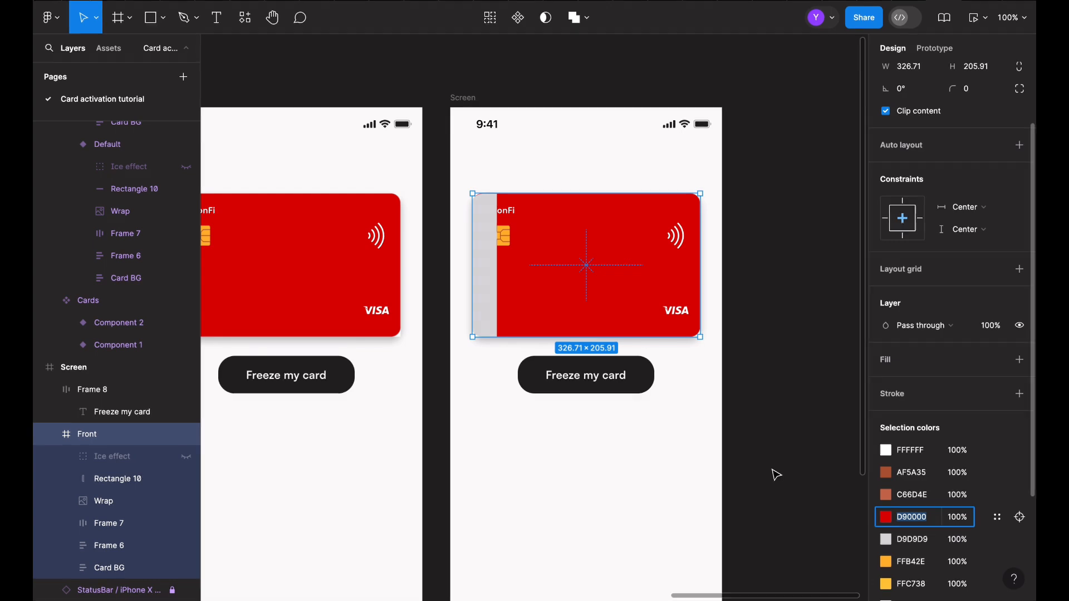
pyautogui.click(490, 311)
pyautogui.click(911, 355)
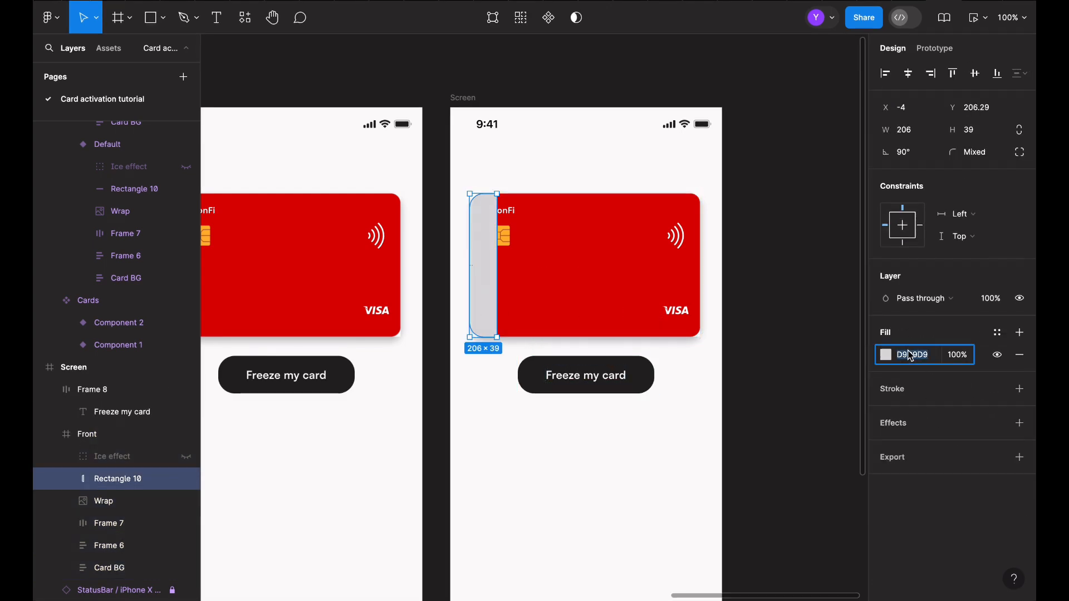
pyautogui.click(887, 357)
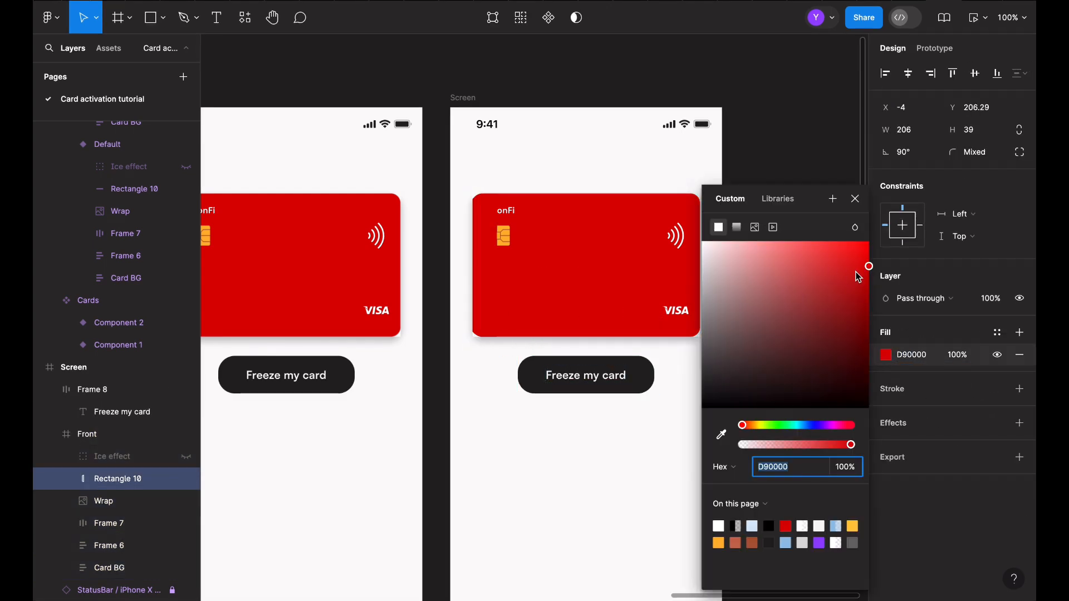
pyautogui.moveTo(829, 426); pyautogui.dragTo(815, 426)
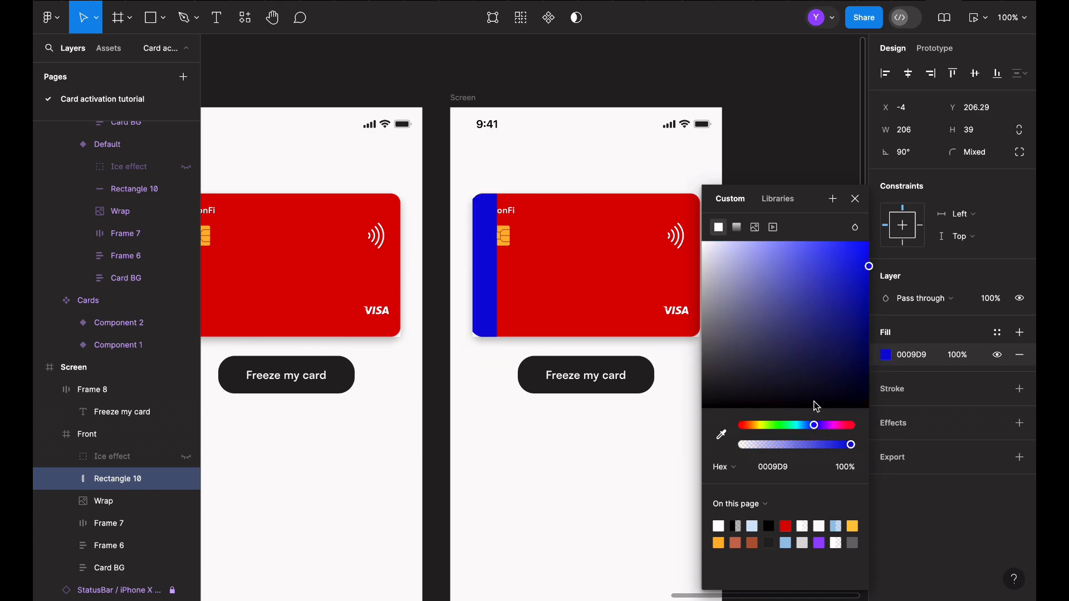
pyautogui.click(855, 199)
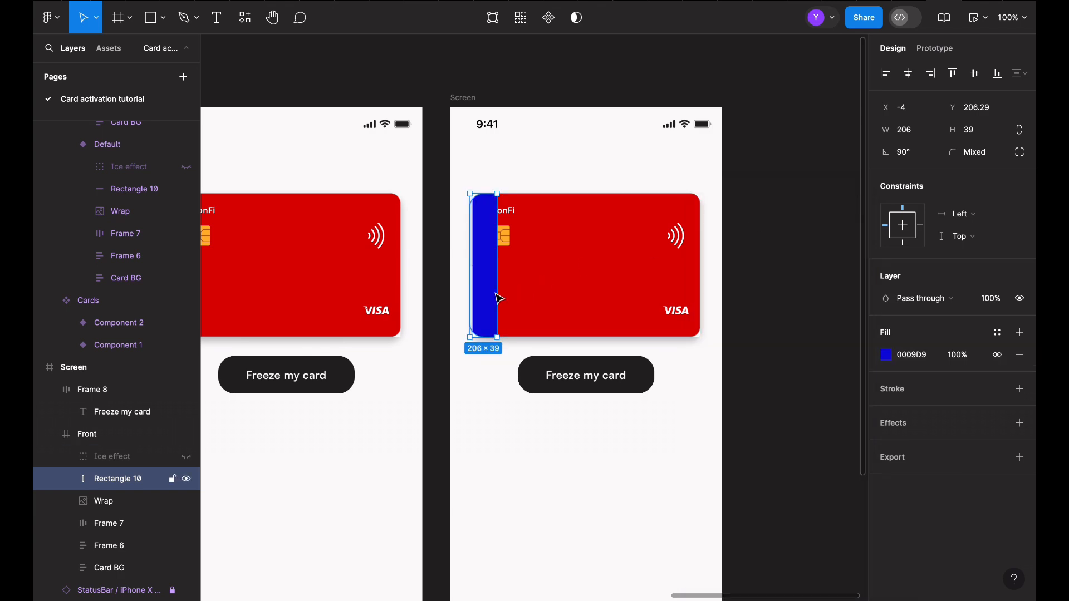
# Stretch the blue Rectangle 10 across the card to 206 × 331 and set its corner radius to 16.
pyautogui.moveTo(498, 293); pyautogui.dragTo(705, 293)
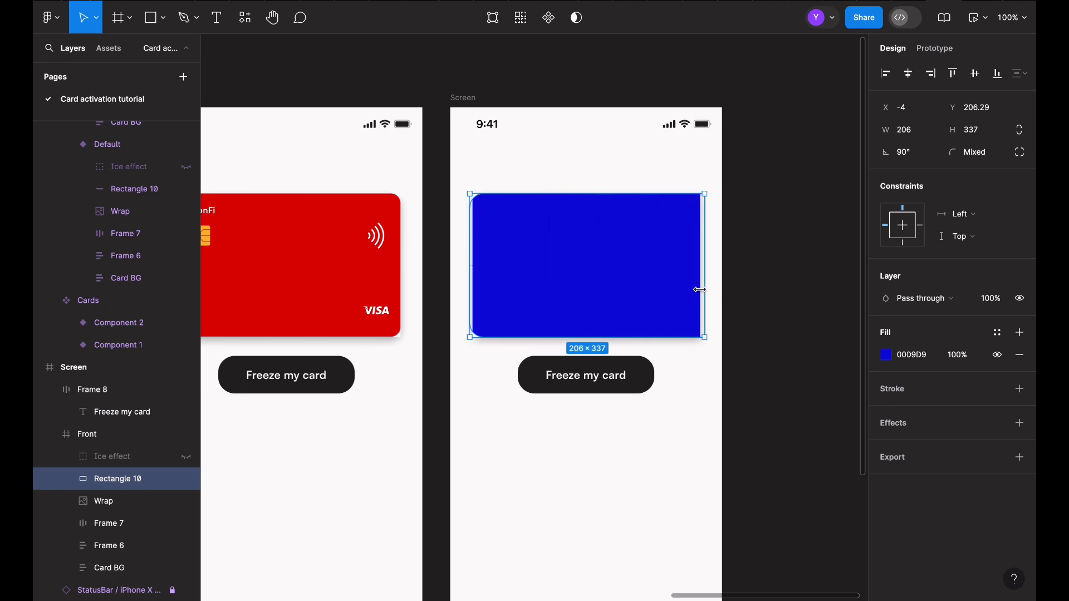
pyautogui.moveTo(700, 290); pyautogui.dragTo(701, 289)
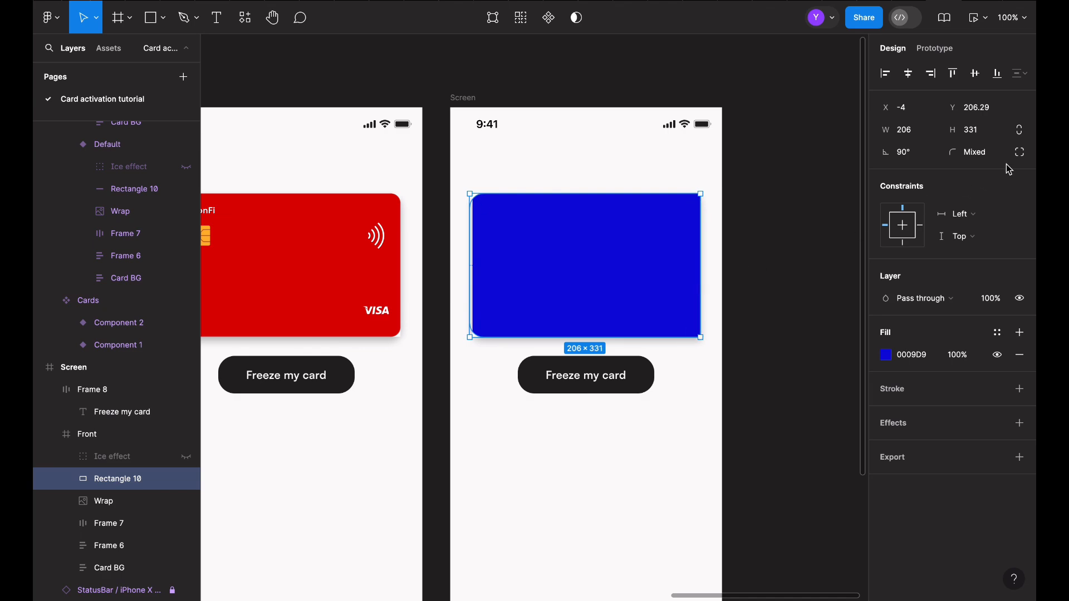
pyautogui.click(981, 156)
pyautogui.press('Return')
pyautogui.click(976, 159)
pyautogui.write('1')
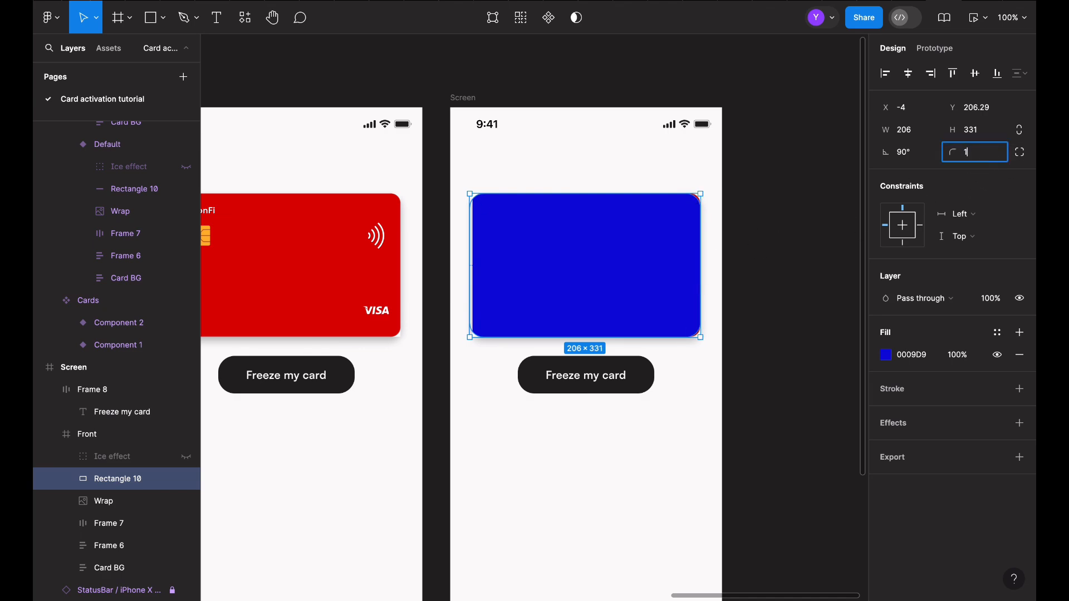
pyautogui.write('6')
pyautogui.press('Return')
pyautogui.click(816, 199)
# Align the left edge of the blue rectangle with the card's edge at X 0, making it 206 × 327.
pyautogui.hscroll(2, 816, 201)
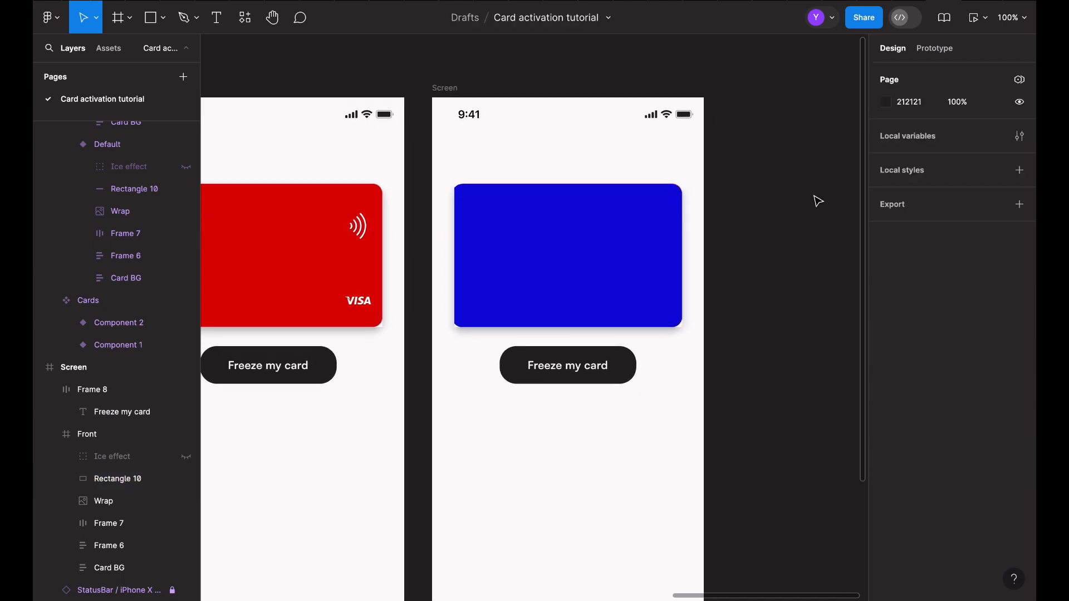
pyautogui.click(655, 239)
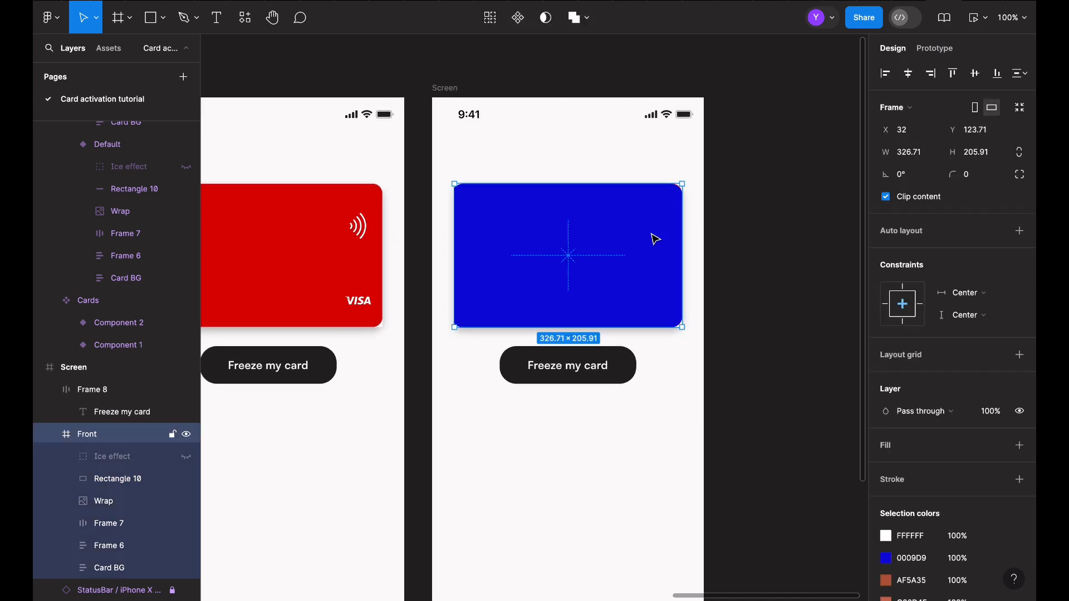
pyautogui.doubleClick(483, 256)
pyautogui.moveTo(453, 255); pyautogui.dragTo(454, 252)
pyautogui.click(703, 244)
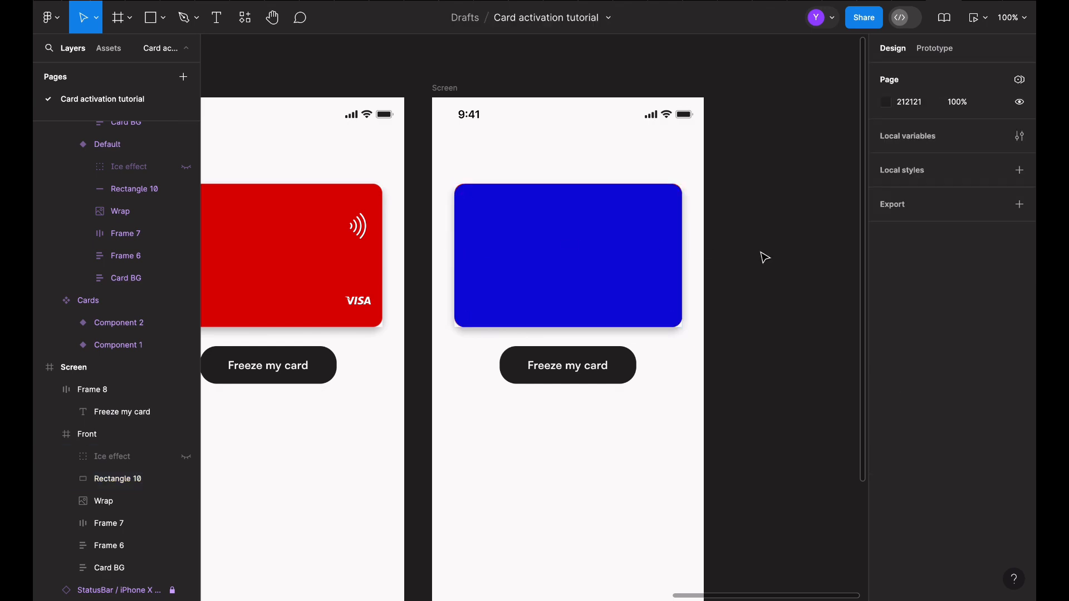
# Move Rectangle 10 in the Front frame's layer order below Frame 6 and directly above Card BG.
pyautogui.click(646, 250)
pyautogui.click(128, 479)
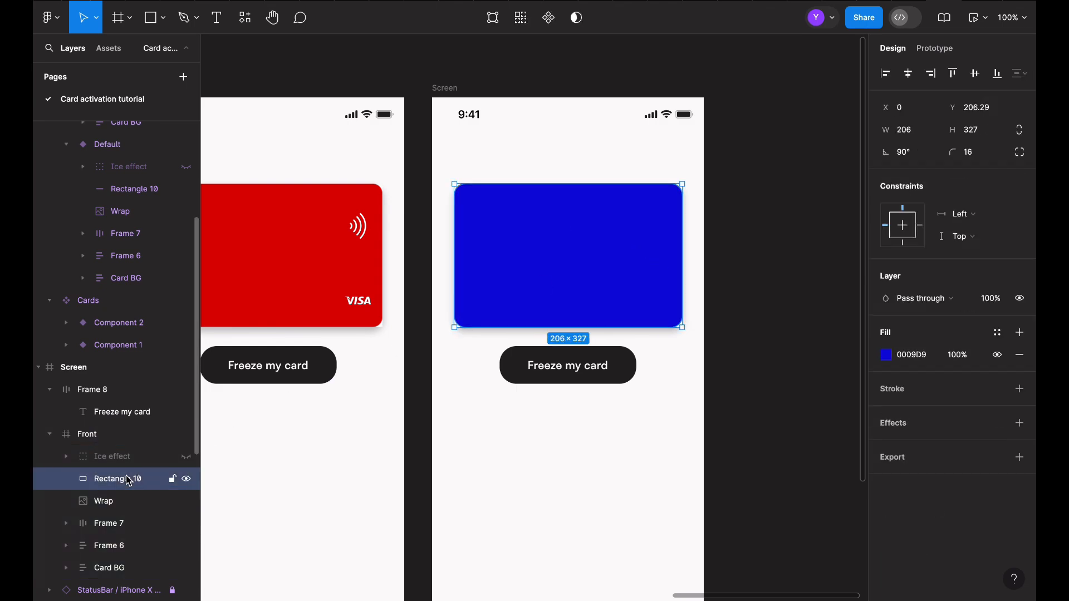
pyautogui.moveTo(129, 480); pyautogui.dragTo(118, 560)
pyautogui.click(501, 447)
# Duplicate the screen with the blue card, placing the copy beside it at X 999.
pyautogui.press('-')
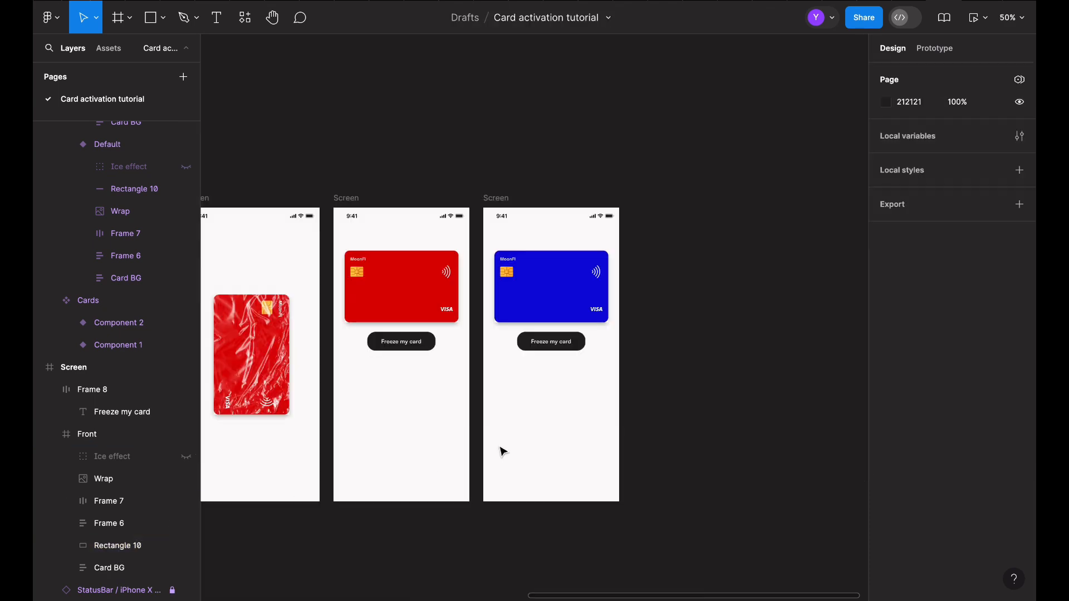
pyautogui.click(496, 198)
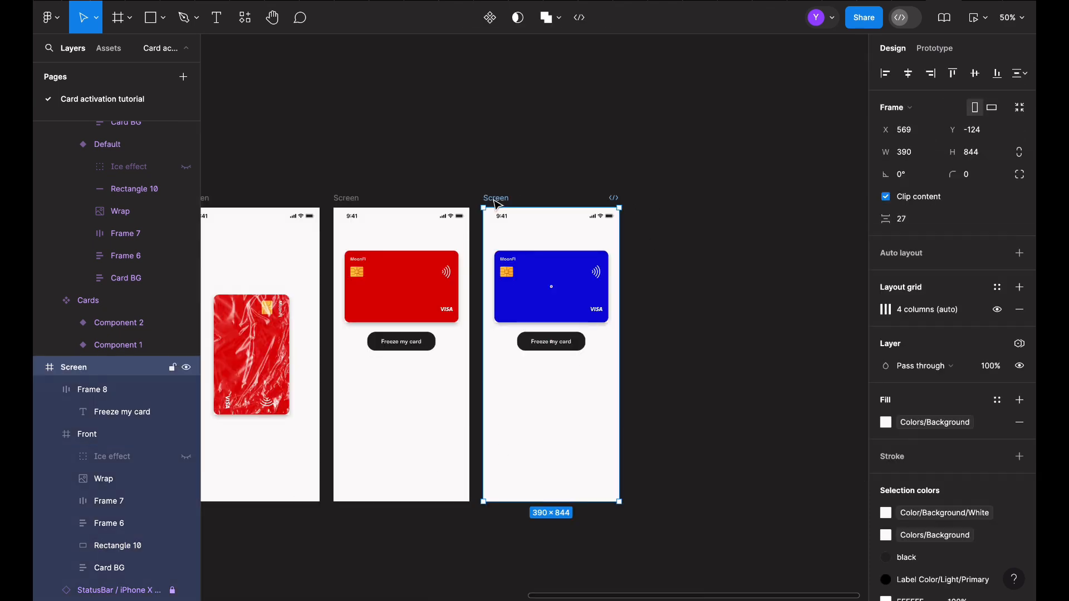
pyautogui.hotkey('ctrl', 'd')
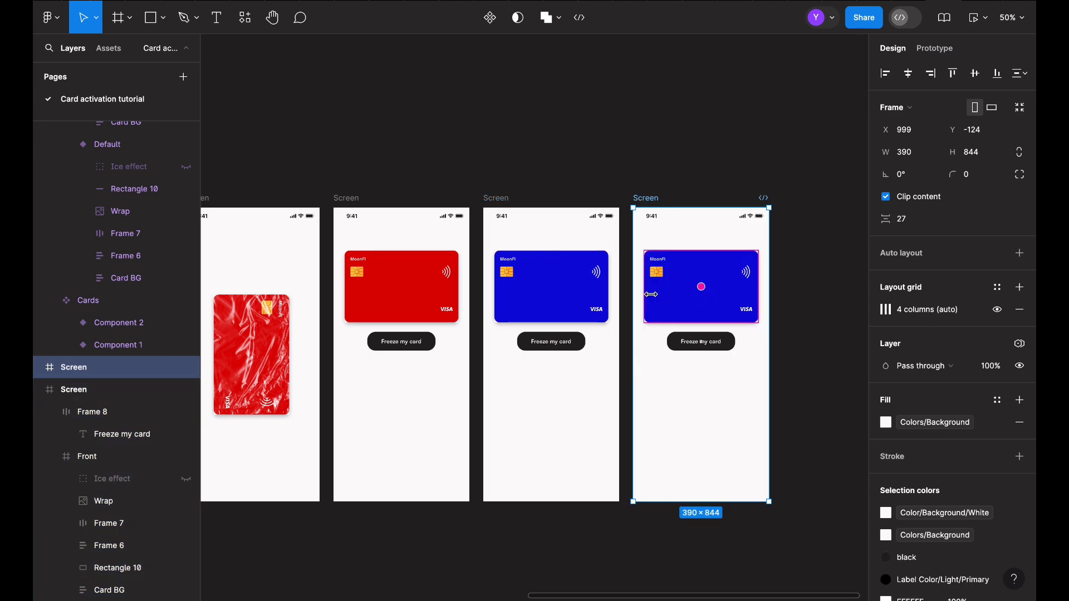
# Show the hidden Ice effect group inside the duplicated screen's Front frame.
pyautogui.click(655, 387)
pyautogui.doubleClick(678, 296)
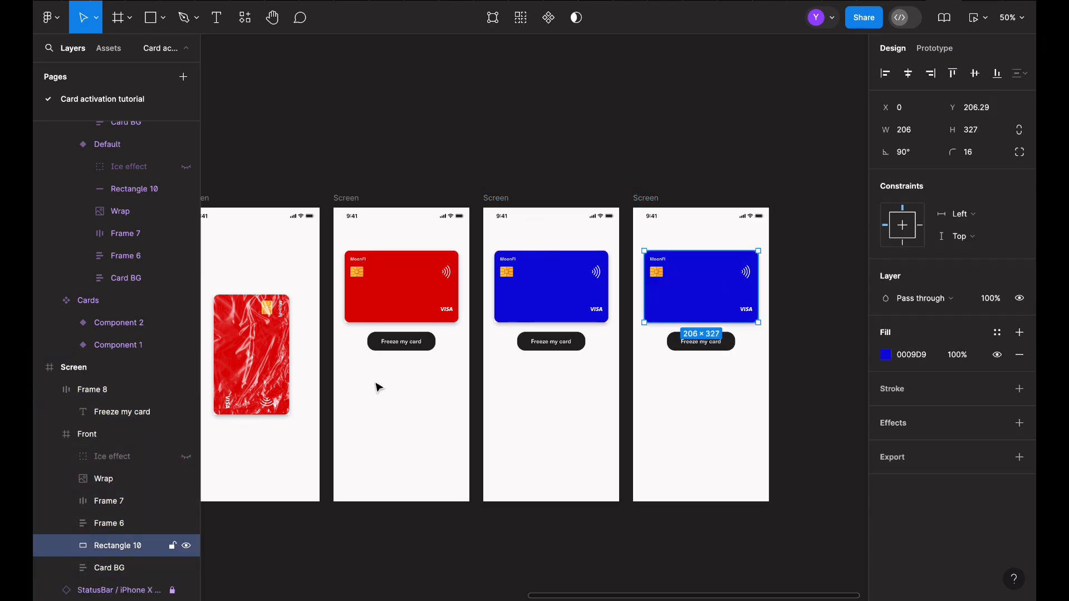
pyautogui.scroll(-2, 130, 535)
pyautogui.click(122, 433)
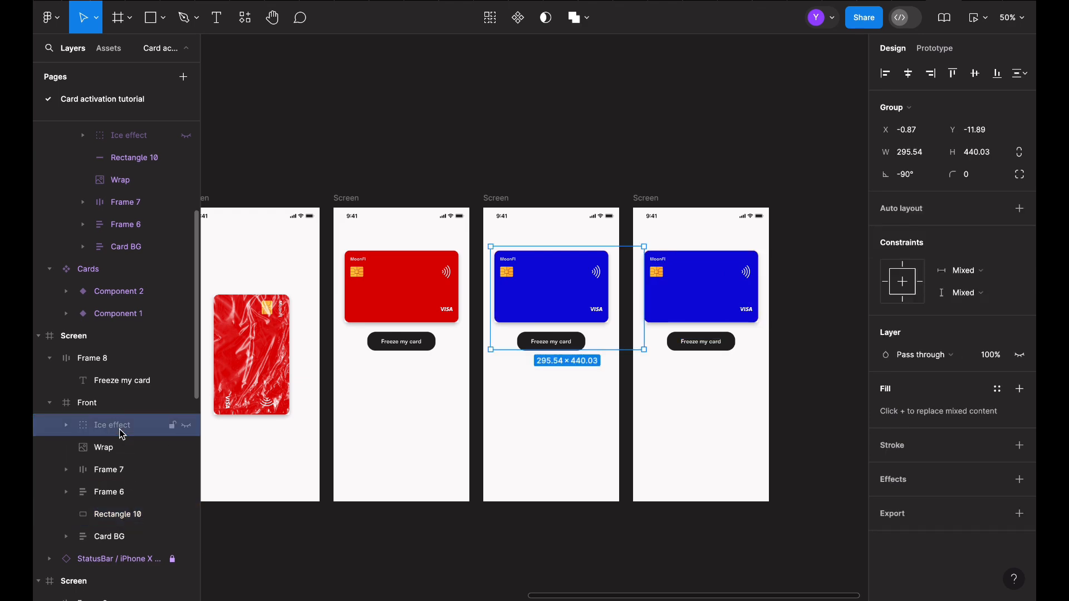
pyautogui.click(187, 428)
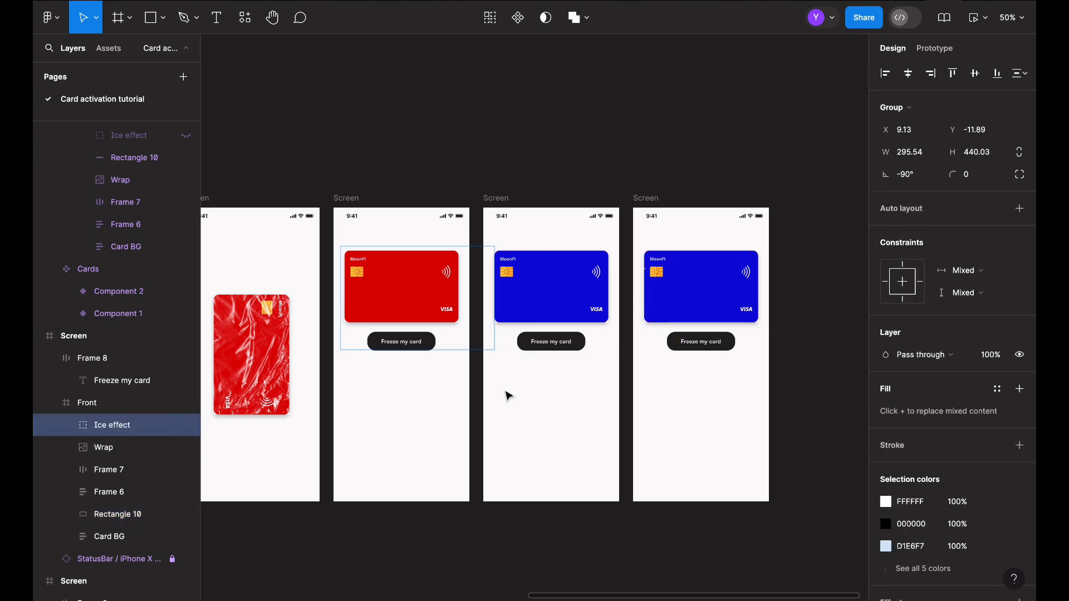
# Move the Ice effect group horizontally across the blue card to X 399.13.
pyautogui.hotkey('shift', 'Right')
pyautogui.hotkey('shift', 'Right')
pyautogui.hotkey('shift', 'Right')
pyautogui.hotkey('shift', 'Right')
pyautogui.hotkey('shift', 'Right')
pyautogui.hotkey('shift', 'Right')
pyautogui.hotkey('shift', 'Right')
pyautogui.hotkey('shift', 'Right')
pyautogui.hotkey('shift', 'Right')
pyautogui.hotkey('shift', 'Right')
pyautogui.hotkey('shift', 'Right')
pyautogui.hotkey('shift', 'Right')
pyautogui.hotkey('shift', 'Right')
pyautogui.hotkey('shift', 'Right')
pyautogui.hotkey('shift', 'Right')
pyautogui.hotkey('shift', 'Right')
pyautogui.hotkey('shift', 'Right')
pyautogui.hotkey('shift', 'Right')
pyautogui.hotkey('shift', 'Right')
pyautogui.hotkey('shift', 'Right')
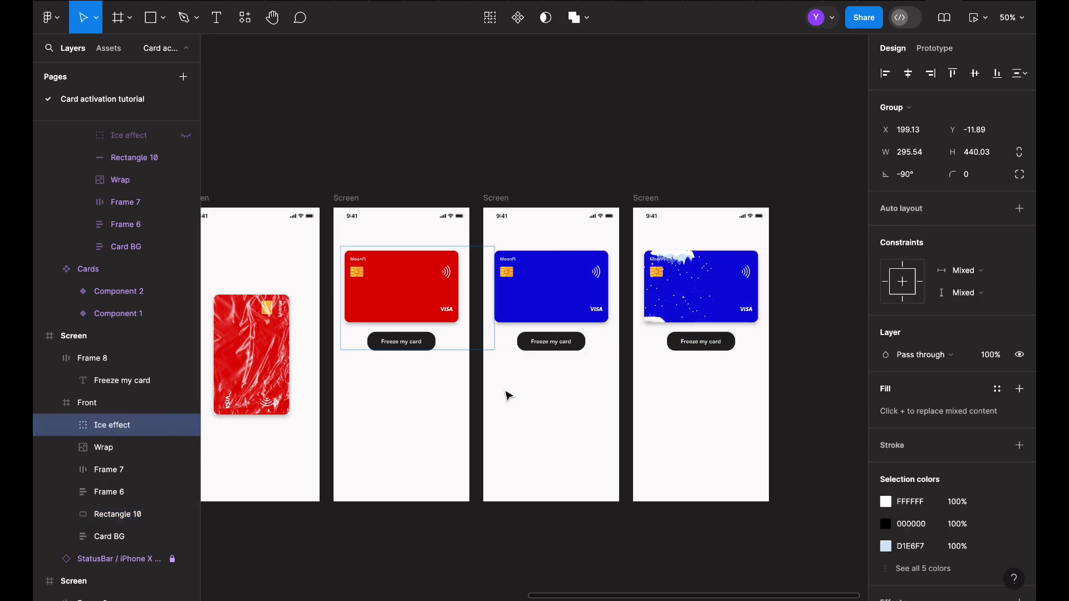
pyautogui.hotkey('shift', 'Right')
pyautogui.hotkey('shift', 'Right')
pyautogui.hotkey('shift', 'Right')
pyautogui.hotkey('shift', 'Right')
pyautogui.hotkey('shift', 'Right')
pyautogui.hotkey('shift', 'Right')
pyautogui.hotkey('shift', 'Right')
pyautogui.hotkey('shift', 'Right')
pyautogui.hotkey('shift', 'Right')
pyautogui.hotkey('shift', 'Right')
pyautogui.hotkey('shift', 'Right')
pyautogui.hotkey('shift', 'Right')
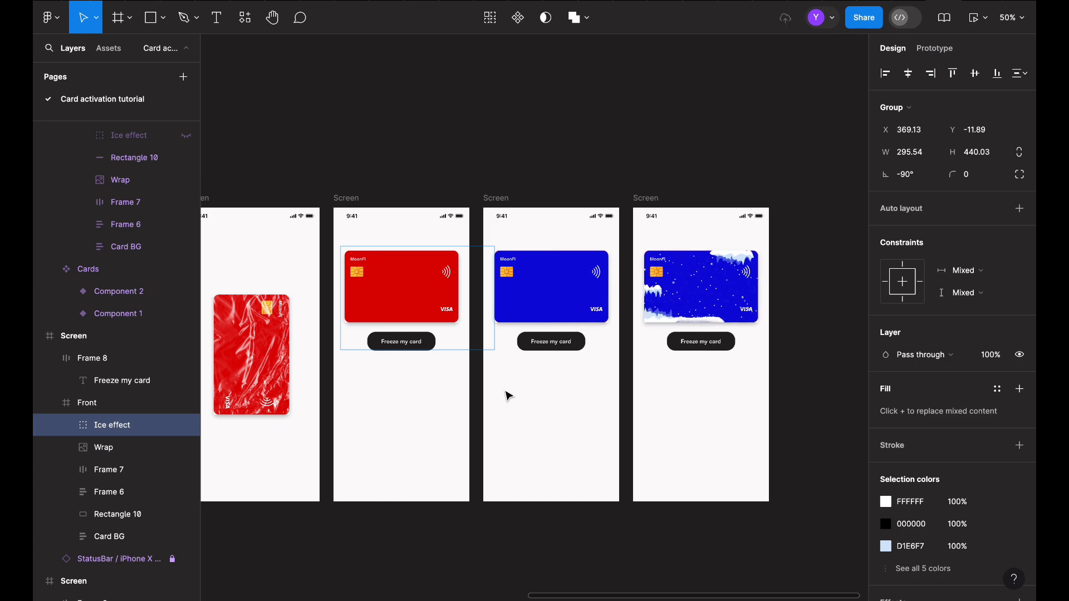
pyautogui.hotkey('shift', 'Right')
pyautogui.hotkey('shift', 'Right')
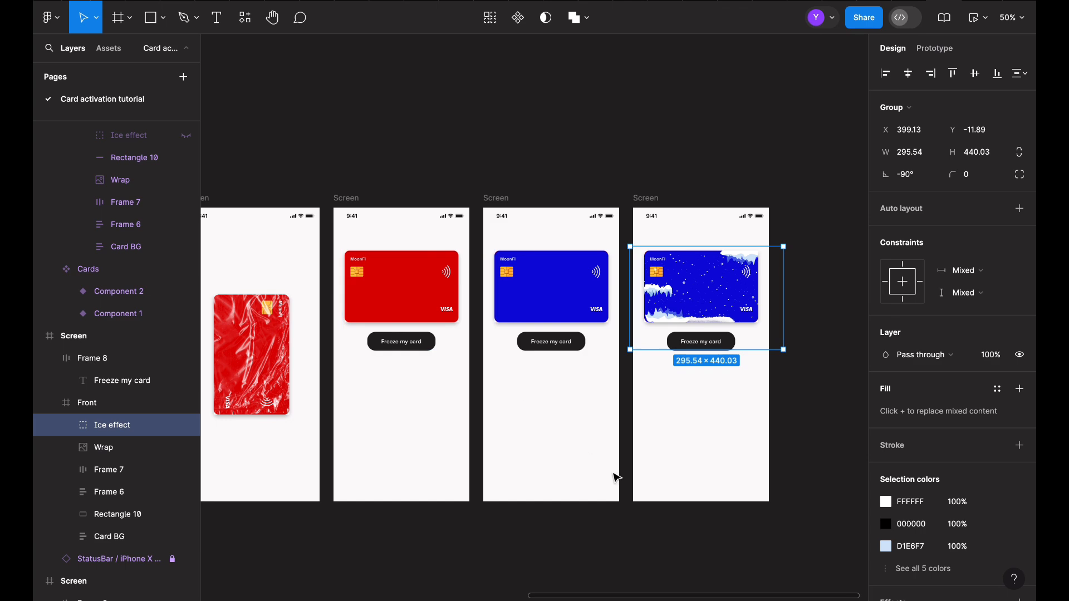
# Fine-tune the Ice effect group's horizontal position by a few pixels so the snow covers the blue card.
pyautogui.hotkey('shift', 'Left')
pyautogui.hotkey('ctrl', '+')
pyautogui.hscroll(4, 630, 486)
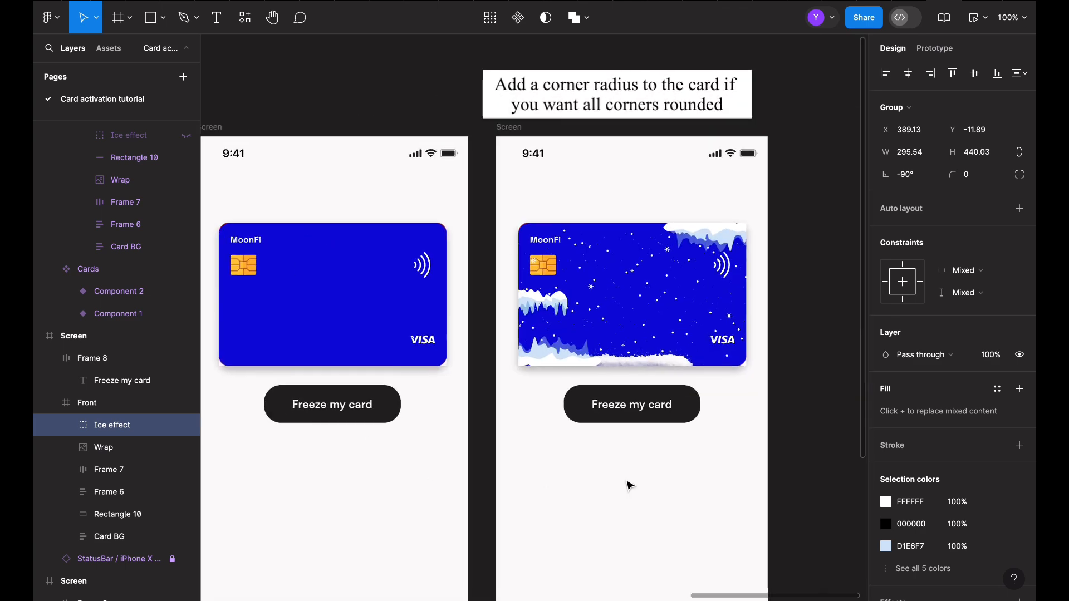
pyautogui.hotkey('shift', 'Right')
pyautogui.press('Left')
pyautogui.press('Left')
pyautogui.press('Left')
pyautogui.press('Left')
pyautogui.press('Left')
pyautogui.press('Left')
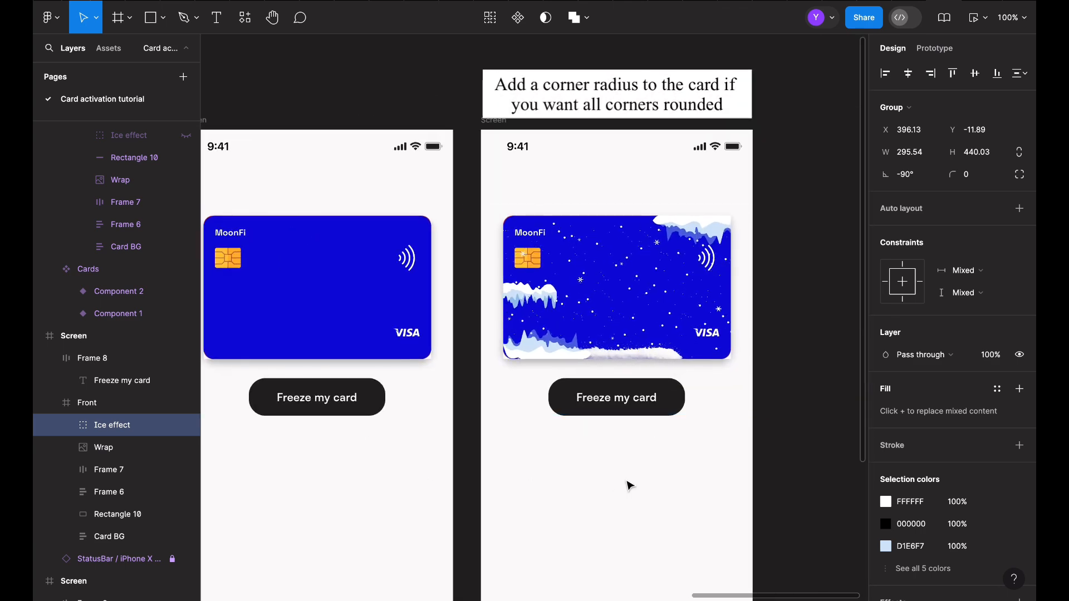
pyautogui.click(789, 526)
# Change the button label on the icy card's screen to "Unfreeze my card".
pyautogui.doubleClick(647, 397)
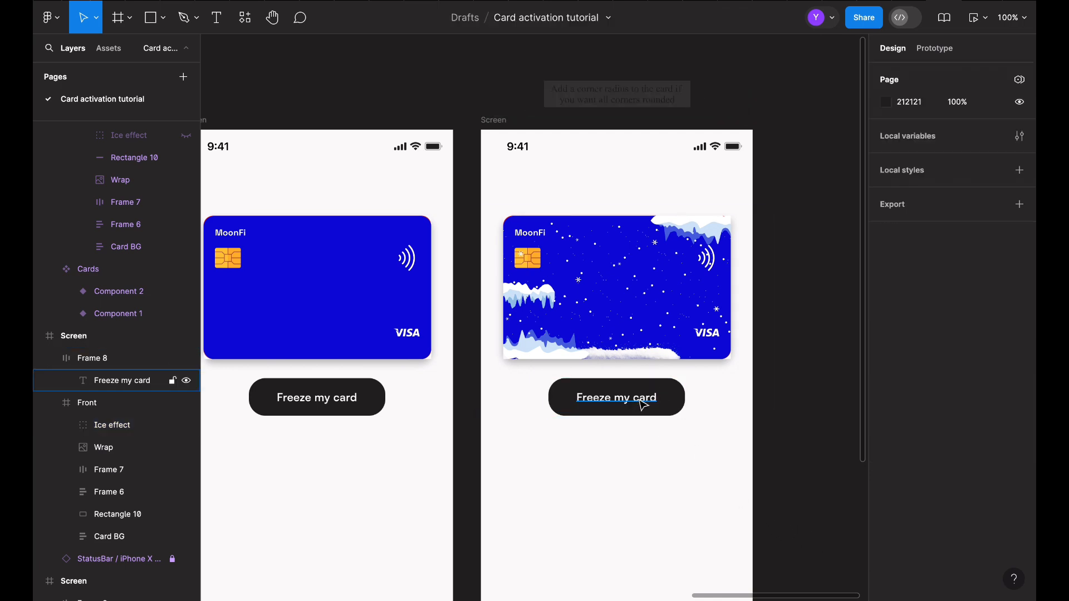
pyautogui.click(586, 398)
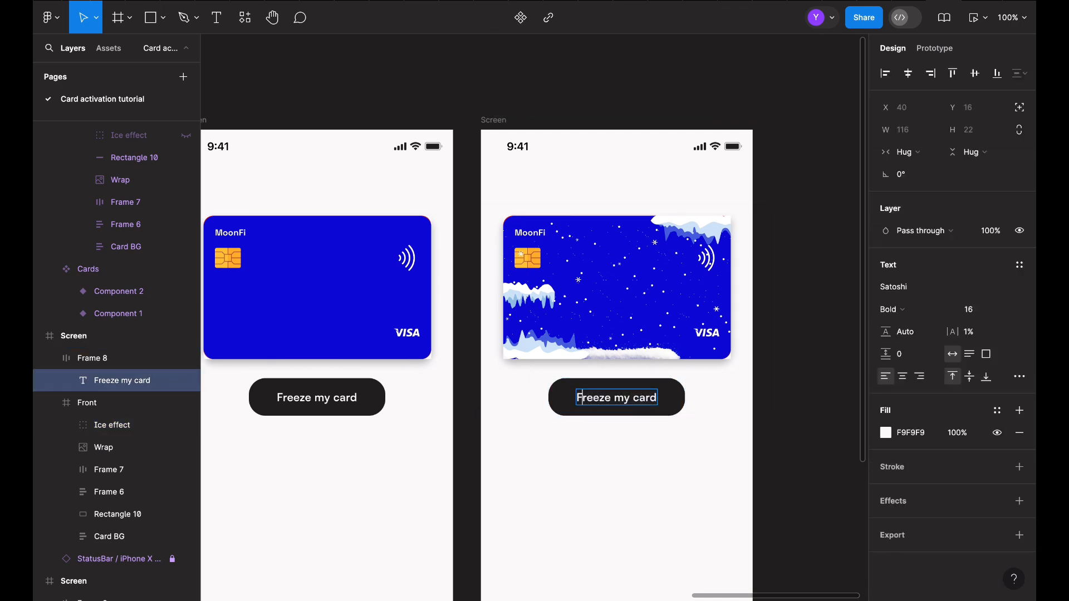
pyautogui.press('BackSpace')
pyautogui.write('Unf')
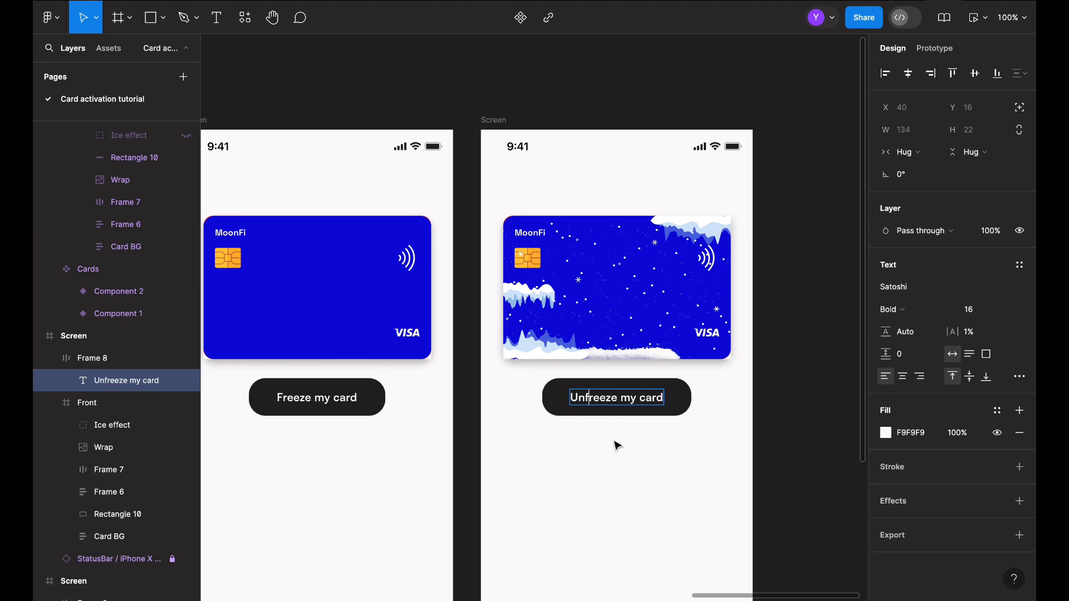
pyautogui.press('Escape')
# Change the fill of the "Freeze my card" button on the plain blue card's screen to light grey AEAEAE.
pyautogui.hscroll(-4, 617, 446)
pyautogui.click(478, 389)
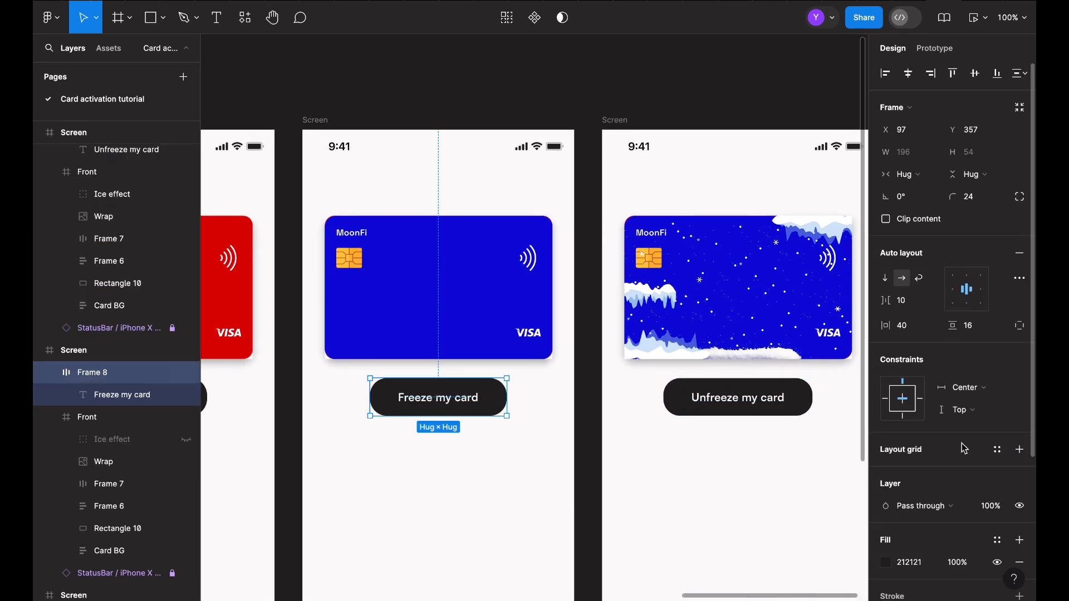
pyautogui.scroll(-3, 964, 449)
pyautogui.click(889, 368)
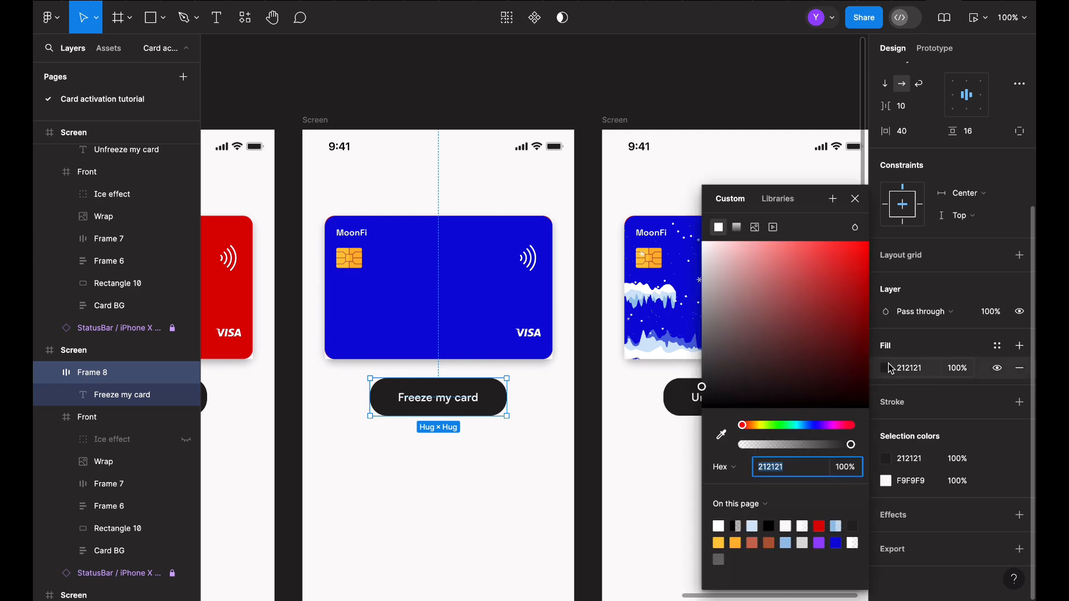
pyautogui.moveTo(705, 389); pyautogui.dragTo(702, 294)
pyautogui.click(855, 198)
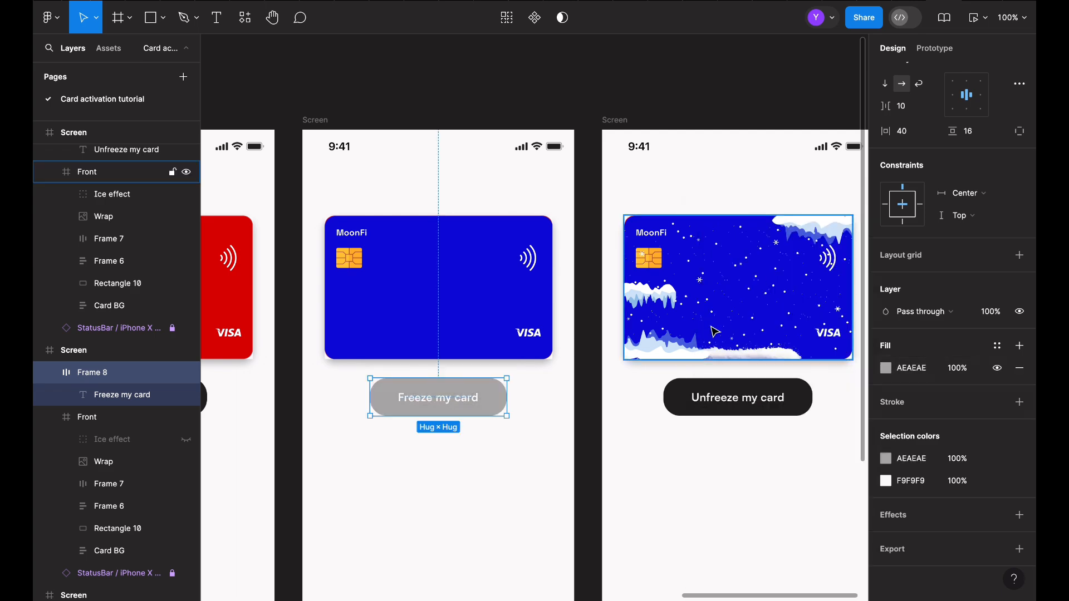
# Connect the "Cool, unwrap my card" button to the next wrapped-card screen with an On tap prototype interaction.
pyautogui.hscroll(-15, 714, 329)
pyautogui.scroll(-2, 713, 330)
pyautogui.scroll(-5, 713, 332)
pyautogui.hscroll(-5, 714, 332)
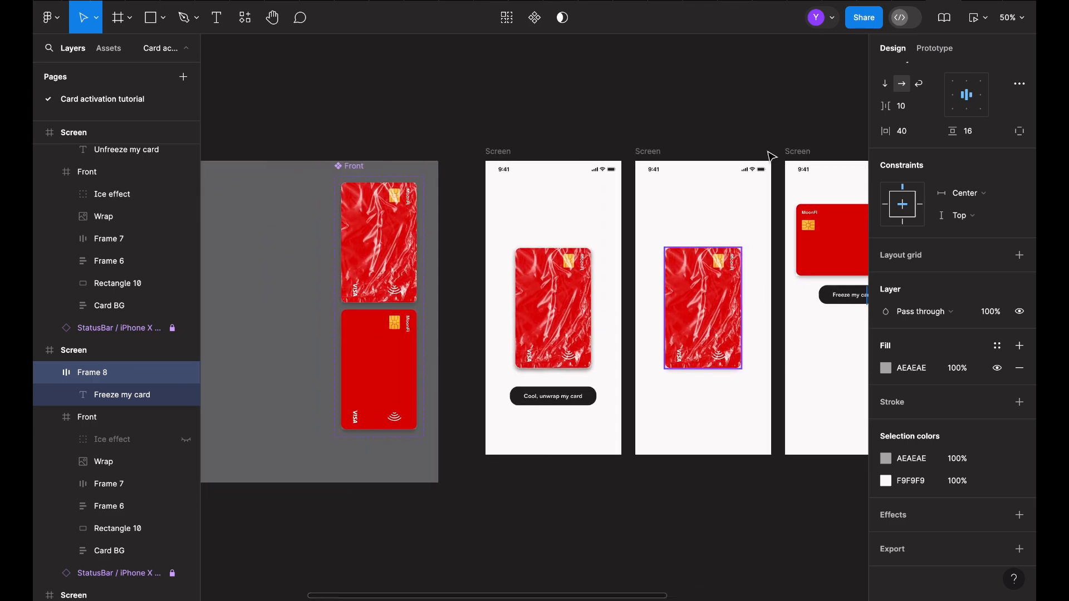
pyautogui.click(935, 48)
pyautogui.scroll(5, 562, 400)
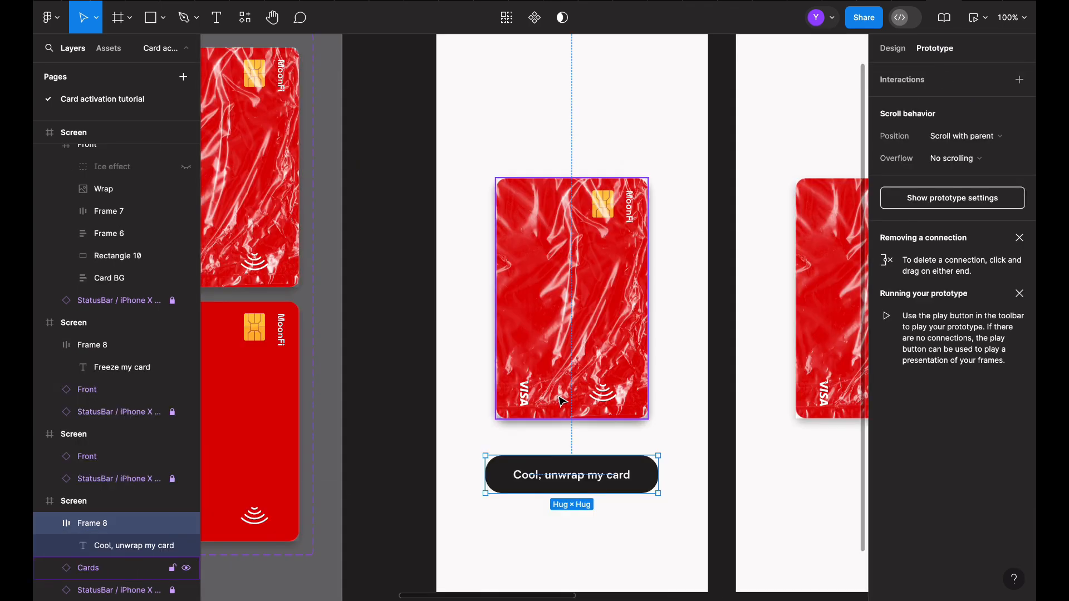
pyautogui.moveTo(584, 448); pyautogui.dragTo(706, 325)
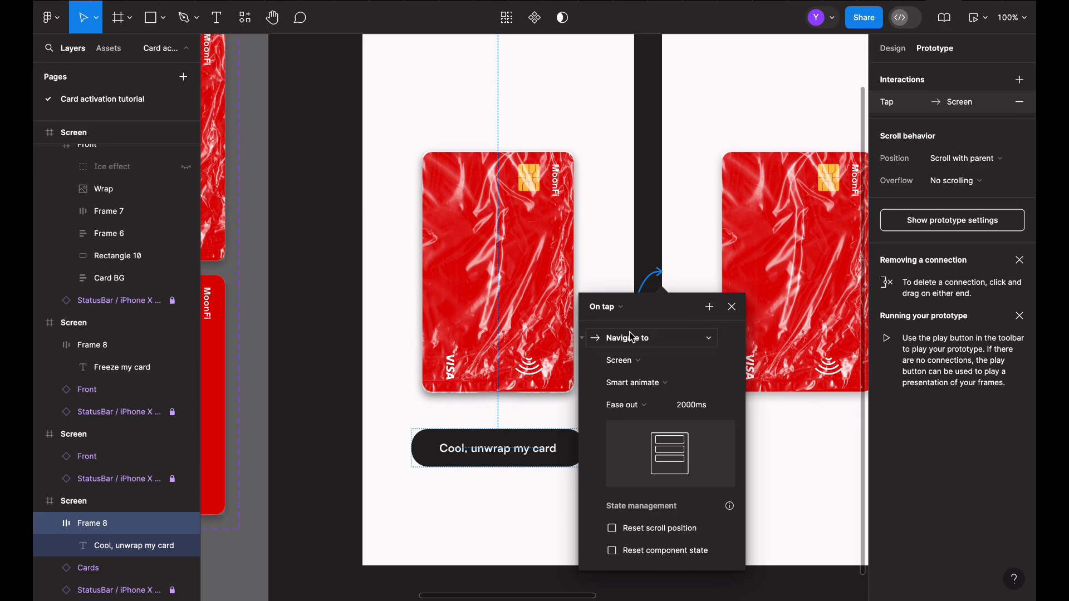
# Set the unwrap button's Smart animate transition to 300 ms with Linear easing.
pyautogui.click(698, 408)
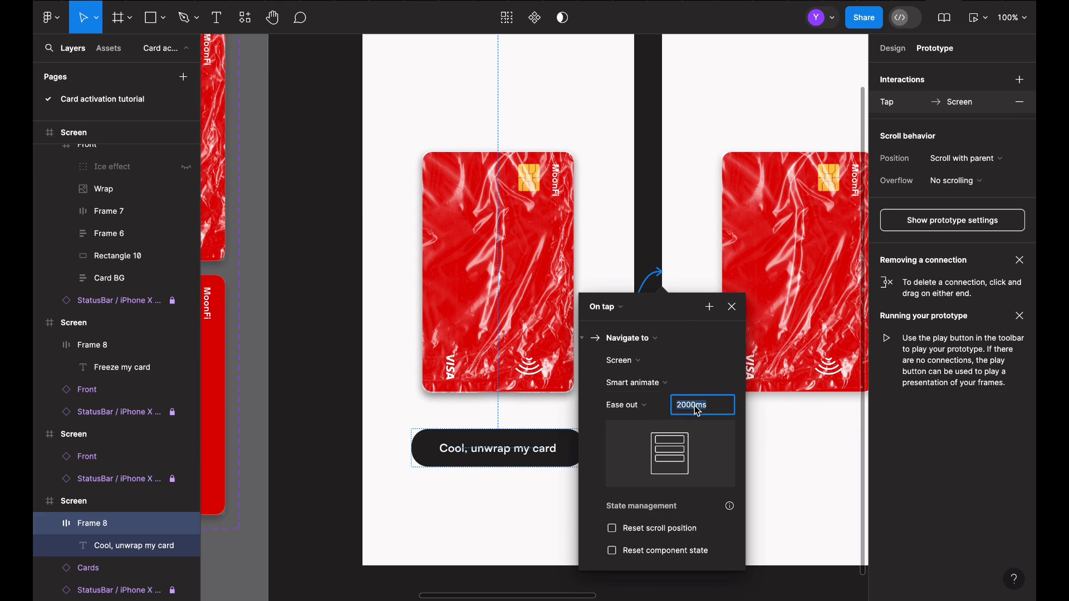
pyautogui.press('Return')
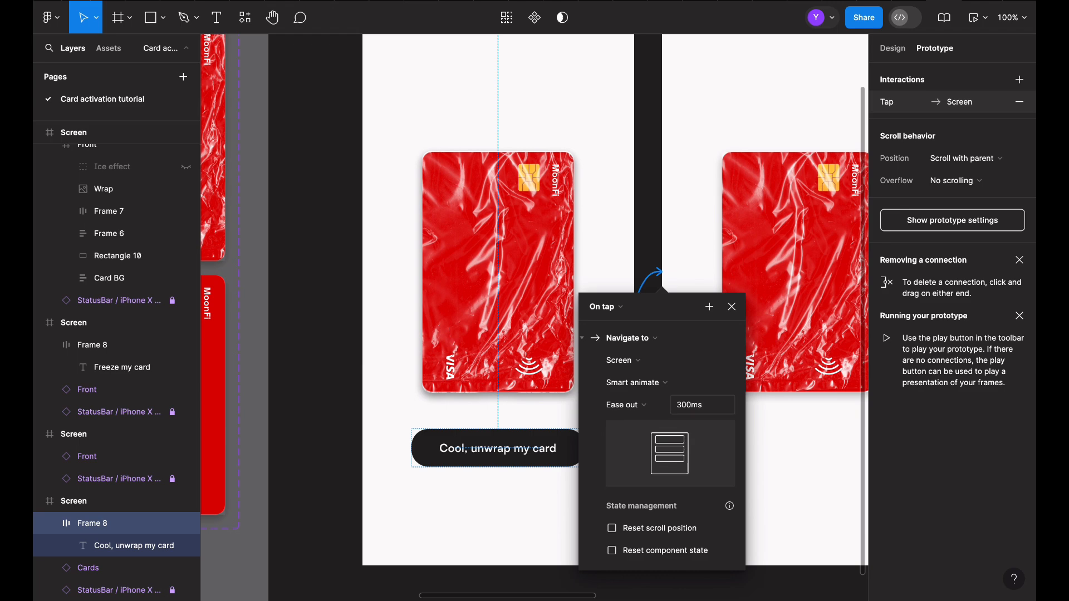
pyautogui.click(643, 405)
pyautogui.click(640, 369)
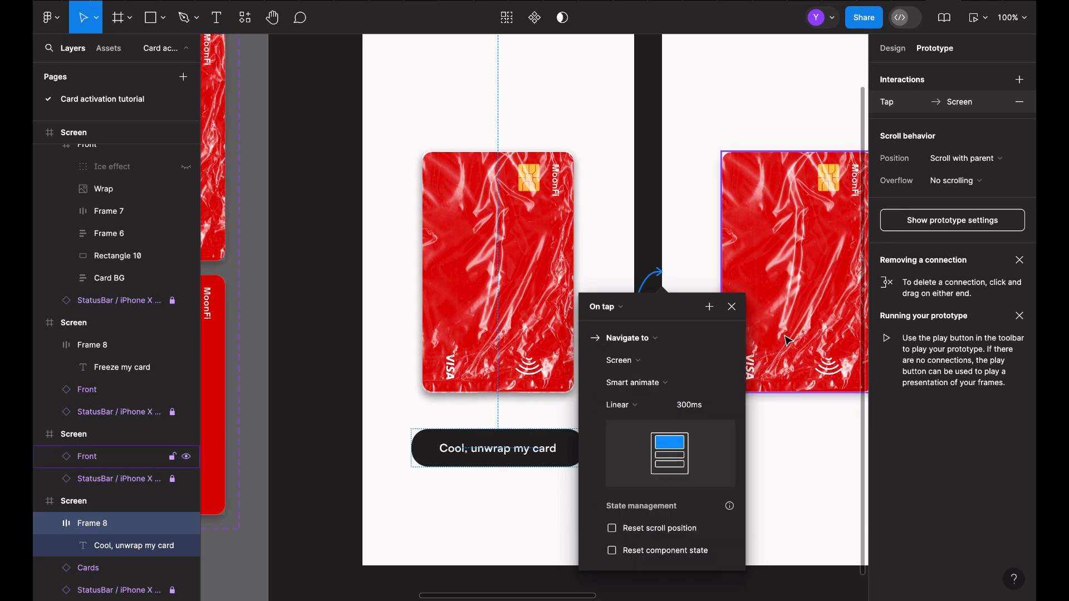
# Connect the wrapped-card screen without a button to the horizontal red card screen with an After delay trigger.
pyautogui.hscroll(5, 784, 341)
pyautogui.scroll(3, 653, 299)
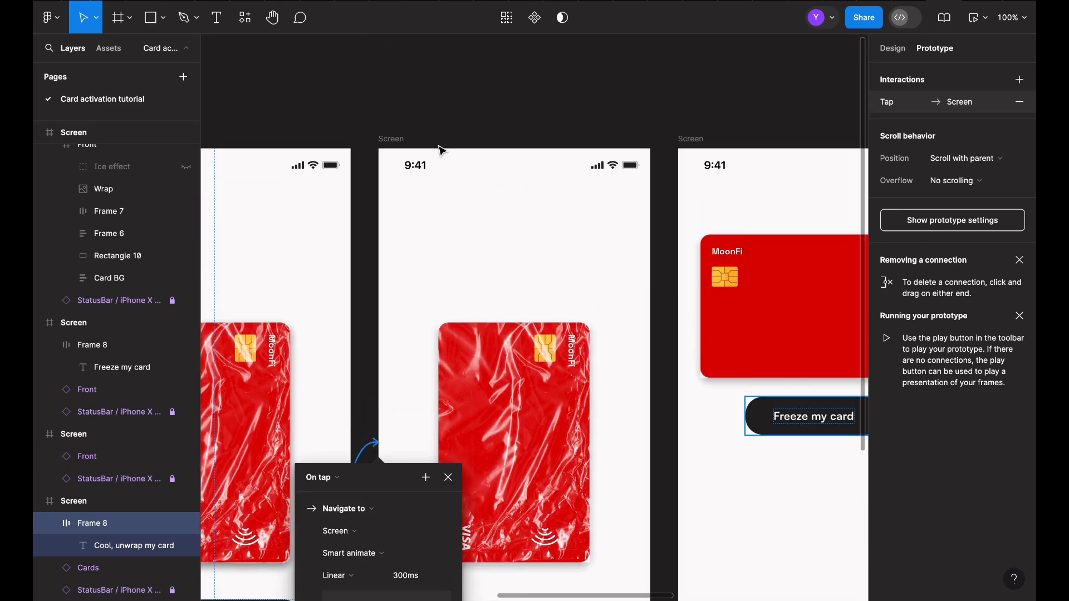
pyautogui.click(398, 139)
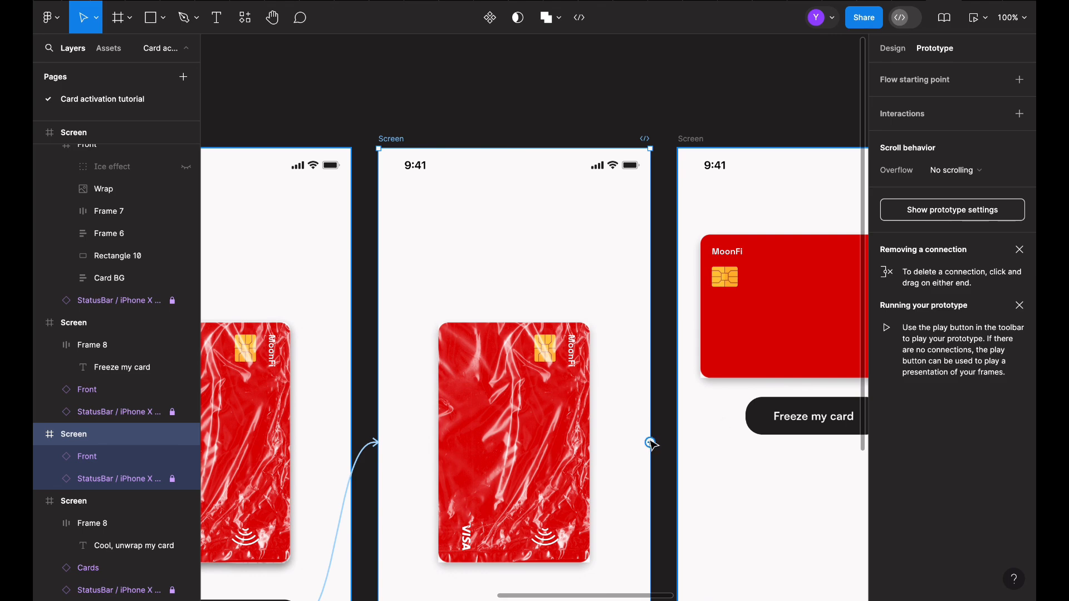
pyautogui.moveTo(651, 443); pyautogui.dragTo(665, 174)
pyautogui.scroll(-7, 620, 371)
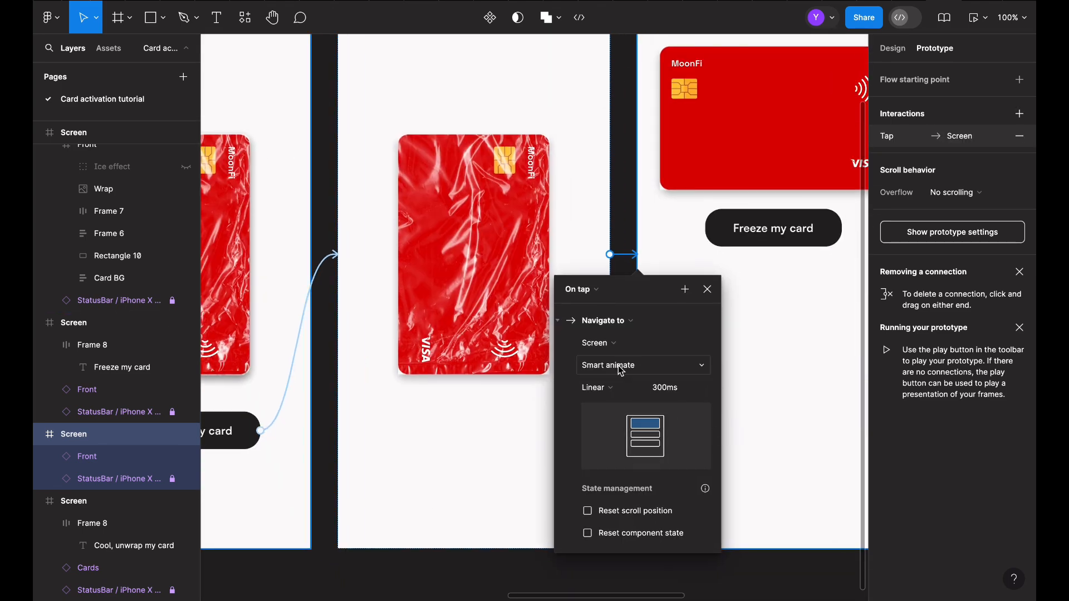
pyautogui.click(595, 290)
pyautogui.click(591, 467)
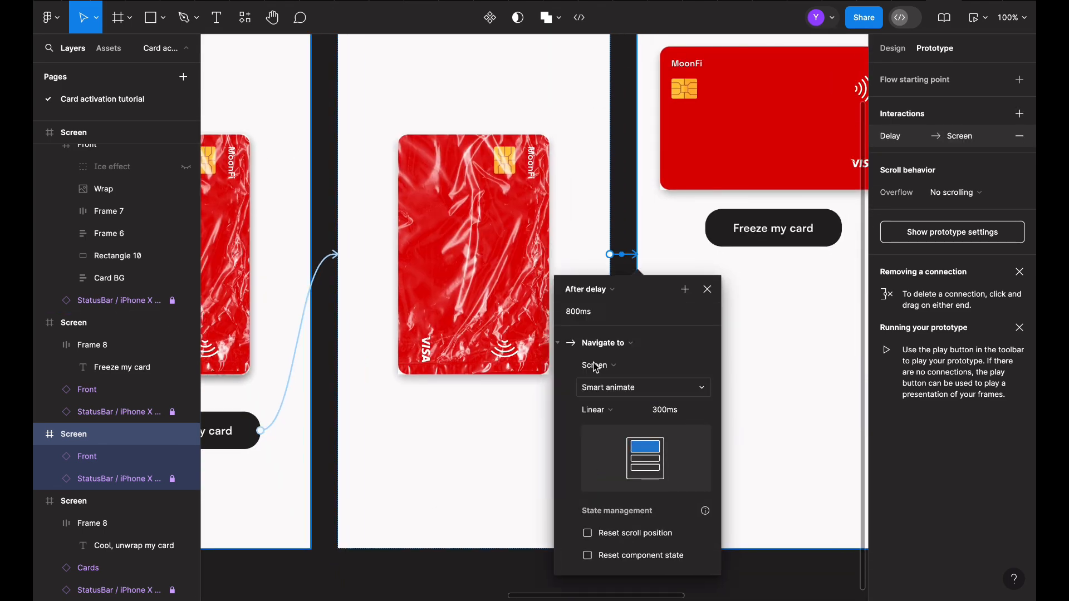
# Set the After delay trigger to 2300 ms and its Smart animate transition to 500 ms.
pyautogui.click(594, 315)
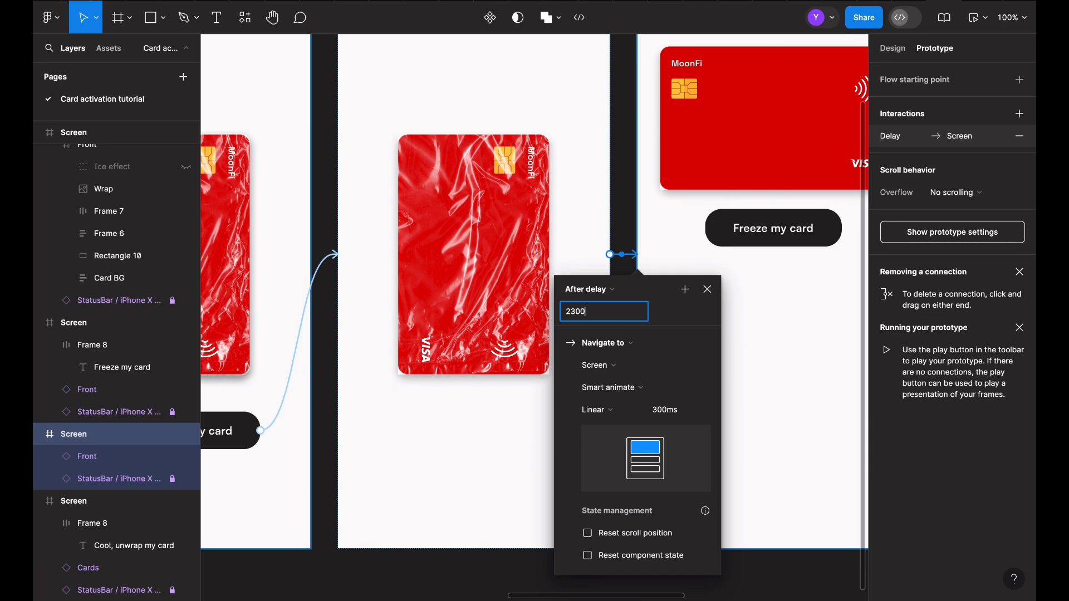
pyautogui.press('Return')
pyautogui.click(685, 418)
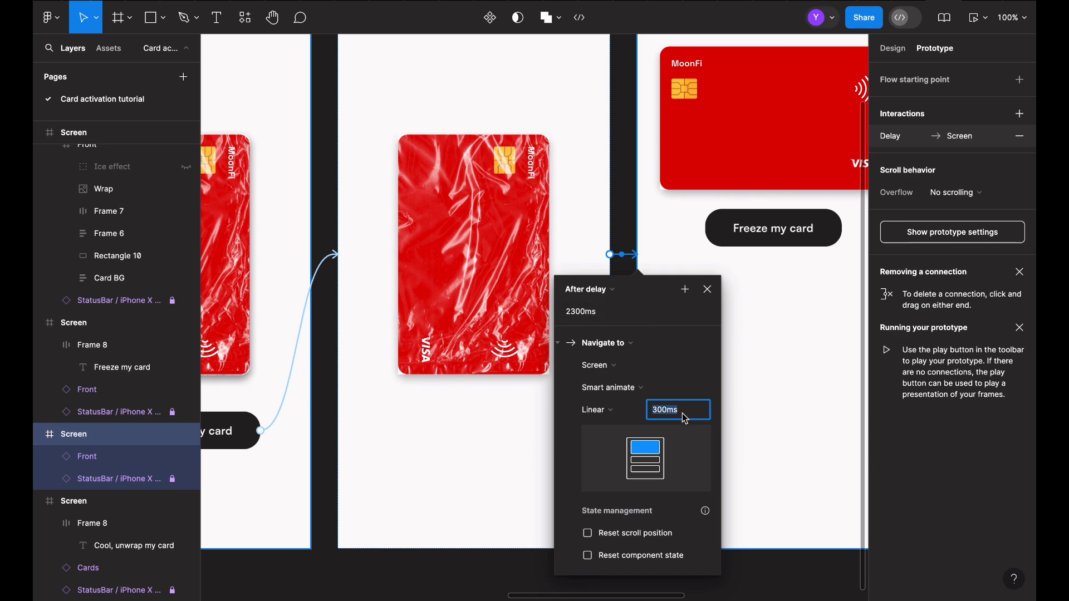
pyautogui.press('Return')
# Connect the red card screen's "Freeze my card" button to the plain blue card screen on tap, using Smart animate, Linear, 500 ms.
pyautogui.click(786, 223)
pyautogui.hscroll(5, 786, 222)
pyautogui.scroll(1, 786, 223)
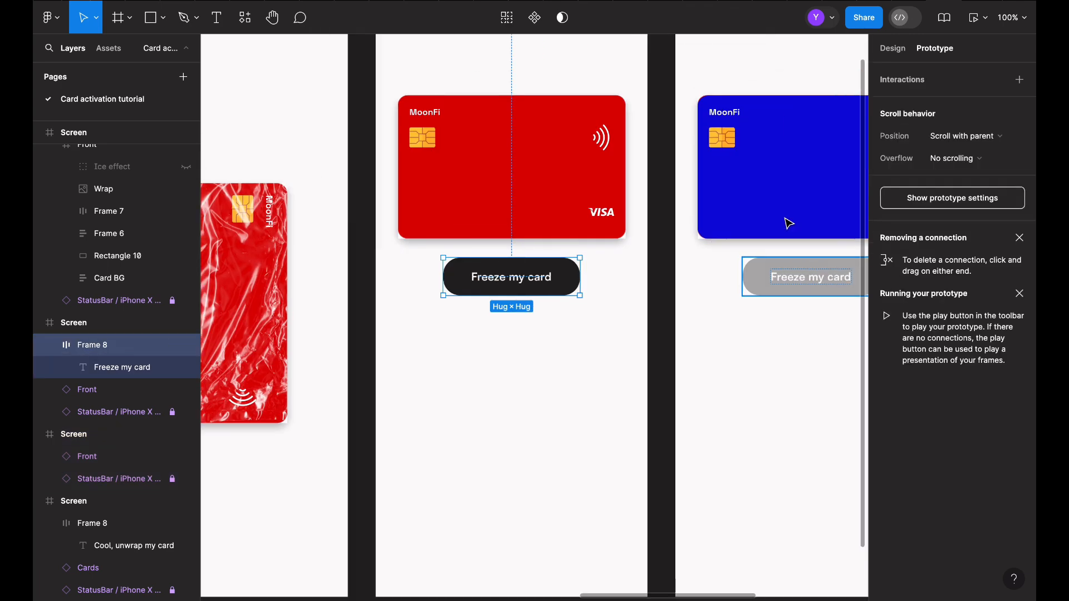
pyautogui.moveTo(557, 291); pyautogui.dragTo(670, 288)
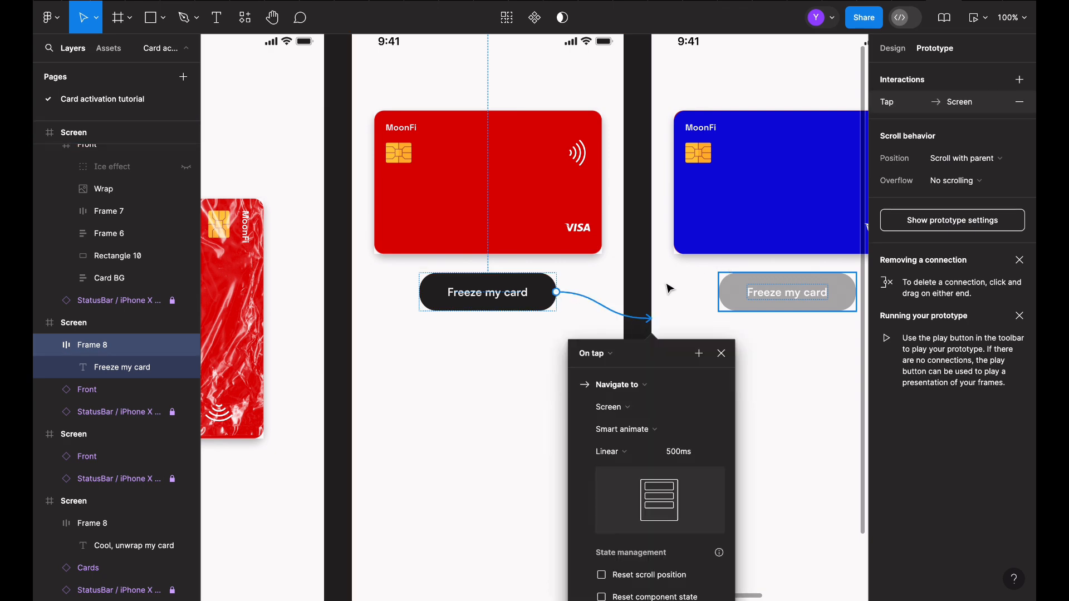
pyautogui.click(611, 362)
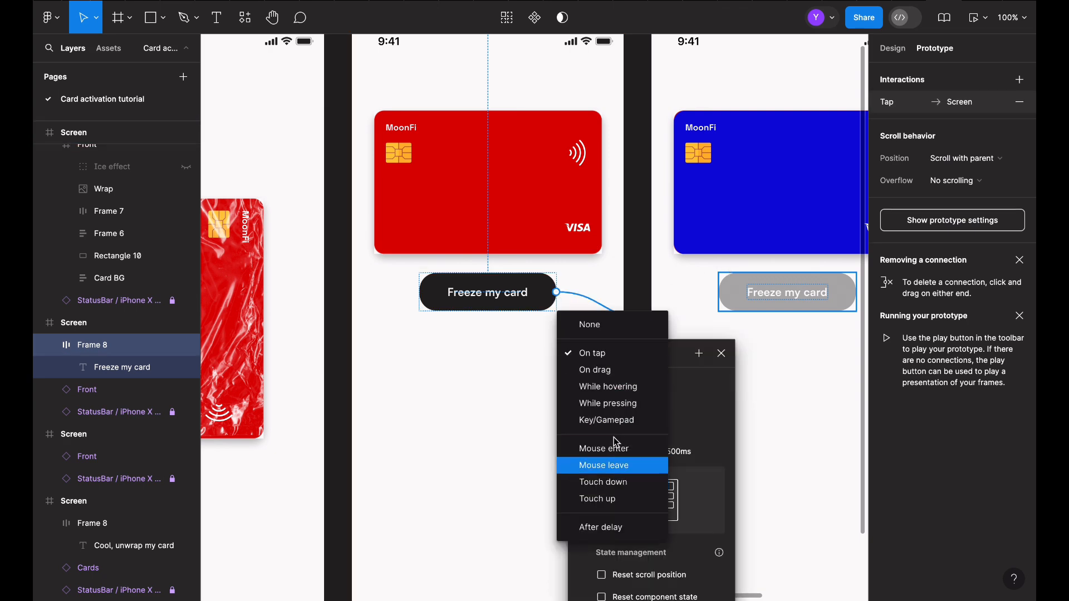
pyautogui.click(610, 353)
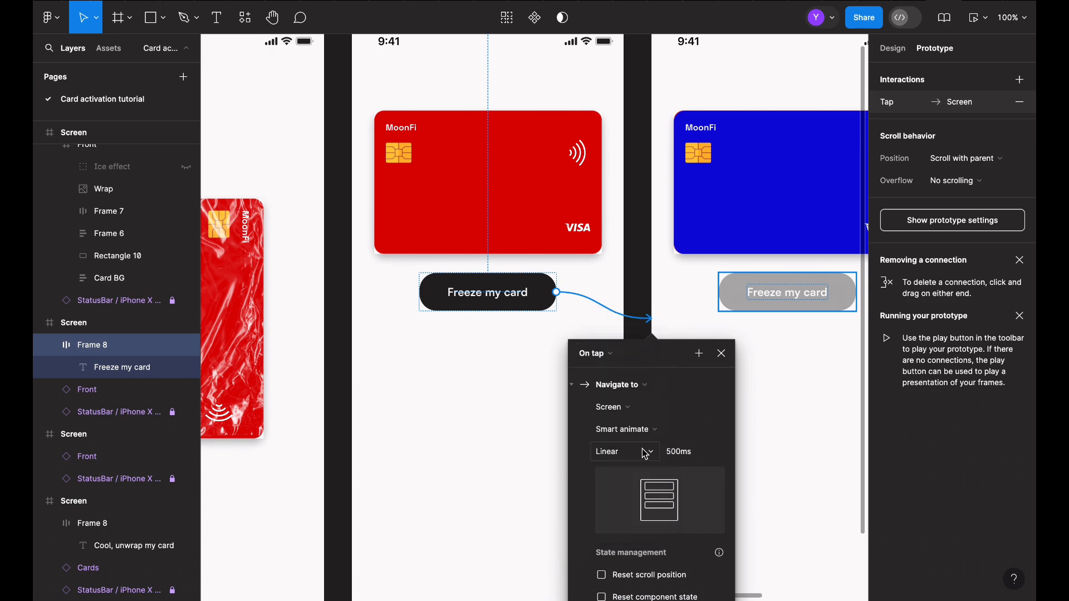
pyautogui.hscroll(5, 735, 455)
pyautogui.scroll(1, 735, 456)
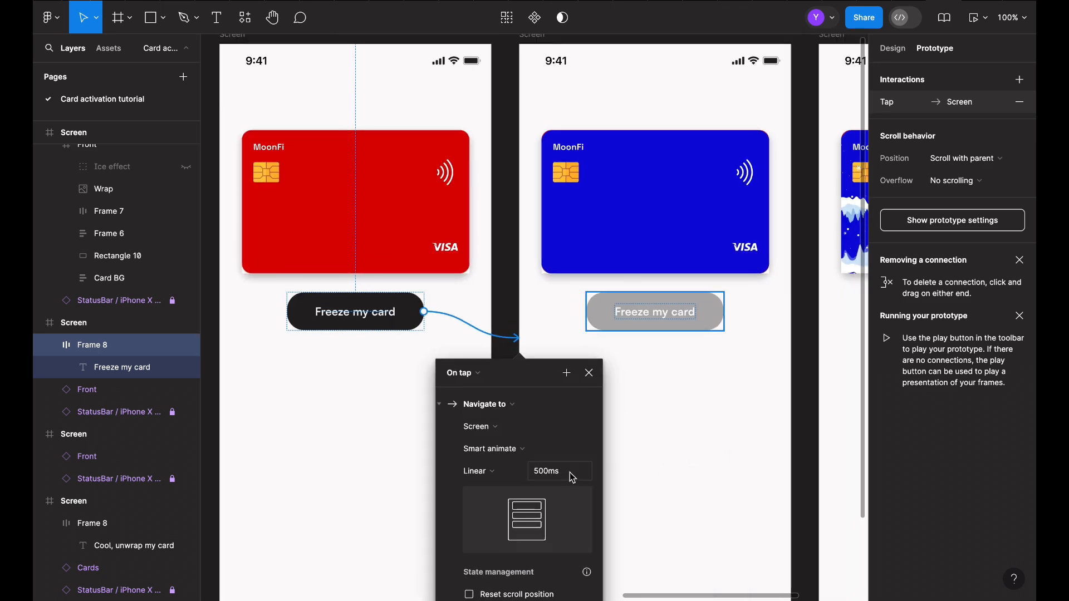
pyautogui.hscroll(2, 639, 454)
pyautogui.scroll(2, 639, 453)
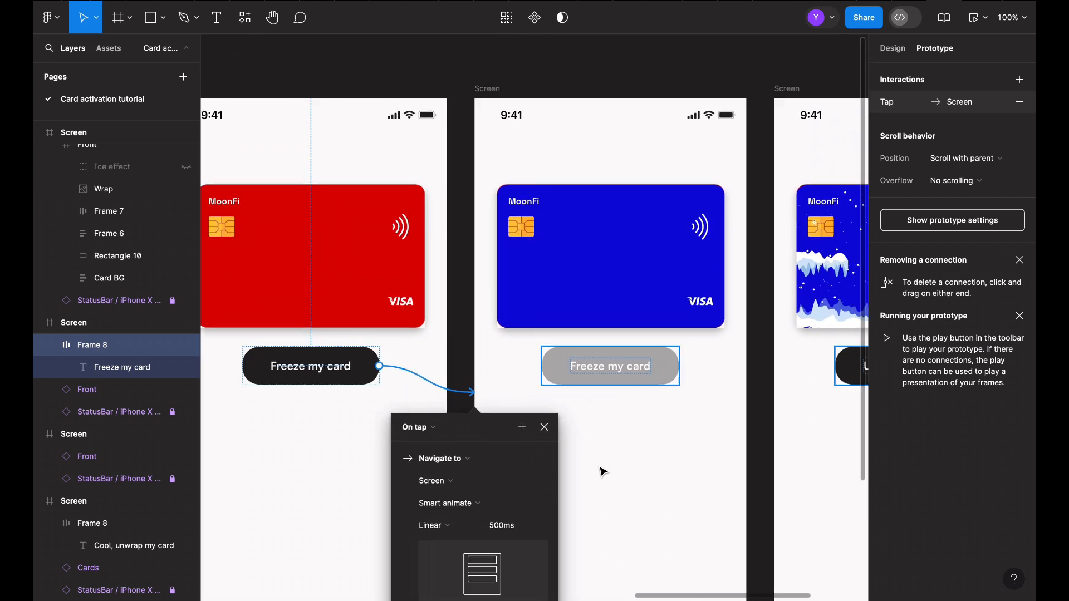
# Set the "Freeze my card" button's transition to 300 ms, and connect the plain blue card screen to the snowy card screen with an After delay trigger.
pyautogui.press('Return')
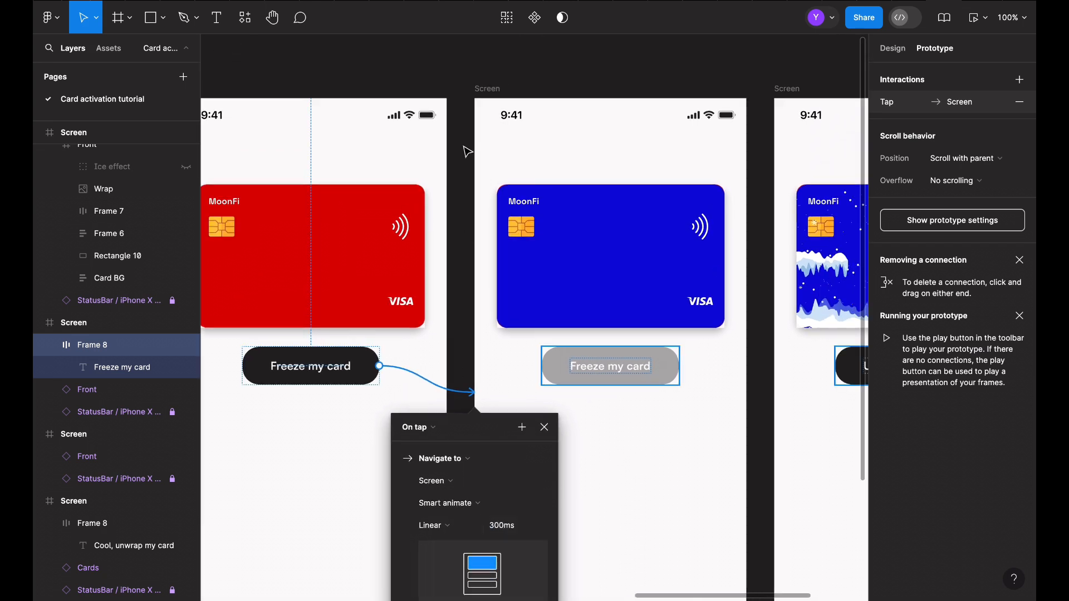
pyautogui.click(498, 89)
pyautogui.hscroll(5, 497, 111)
pyautogui.scroll(-1, 497, 112)
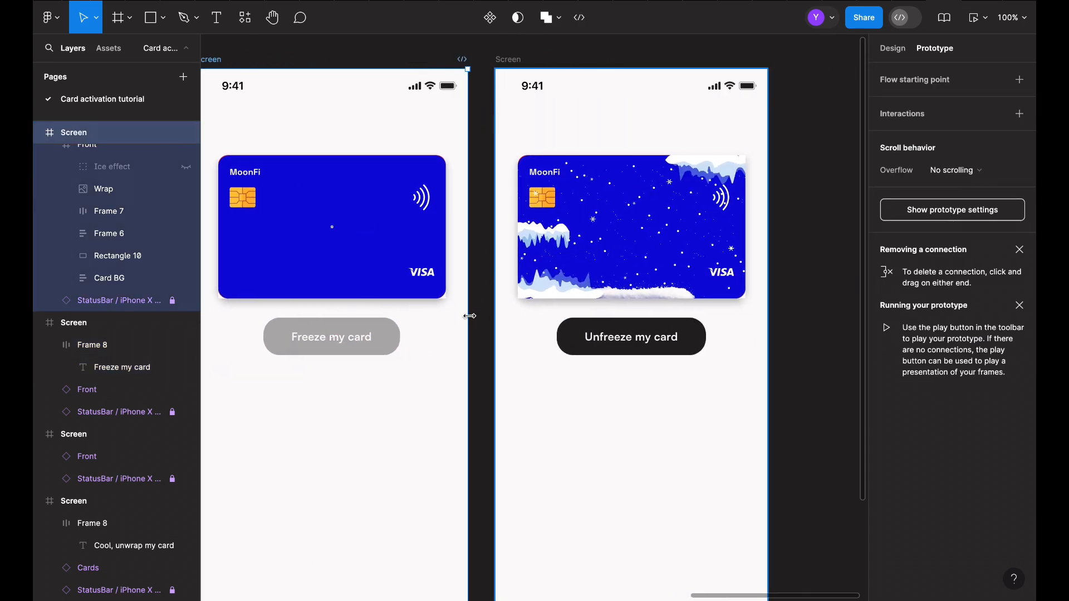
pyautogui.moveTo(471, 363); pyautogui.dragTo(530, 359)
pyautogui.scroll(-2, 452, 307)
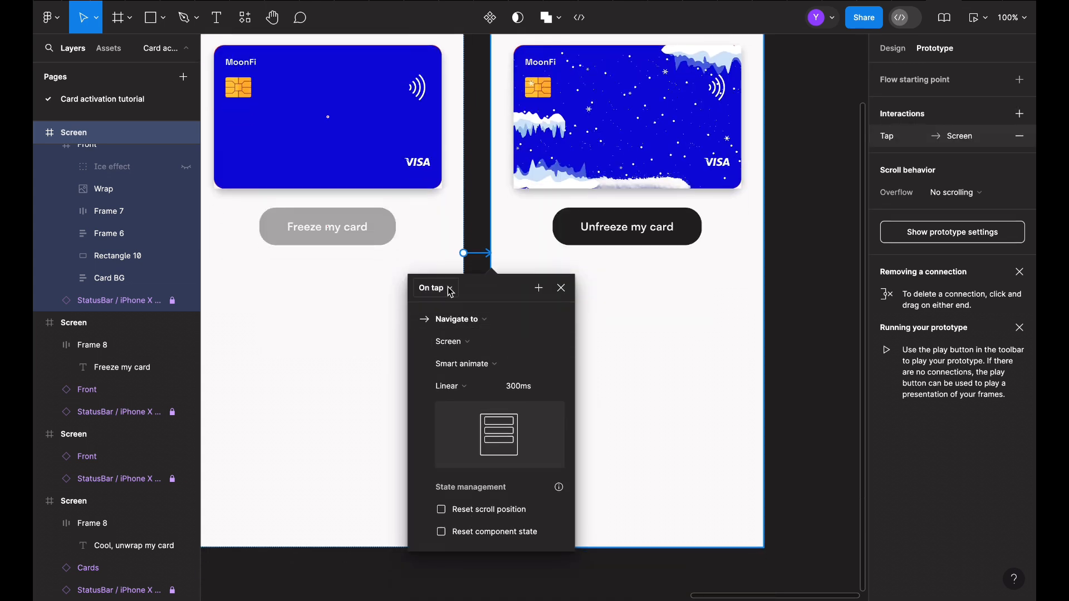
pyautogui.click(436, 288)
pyautogui.click(446, 462)
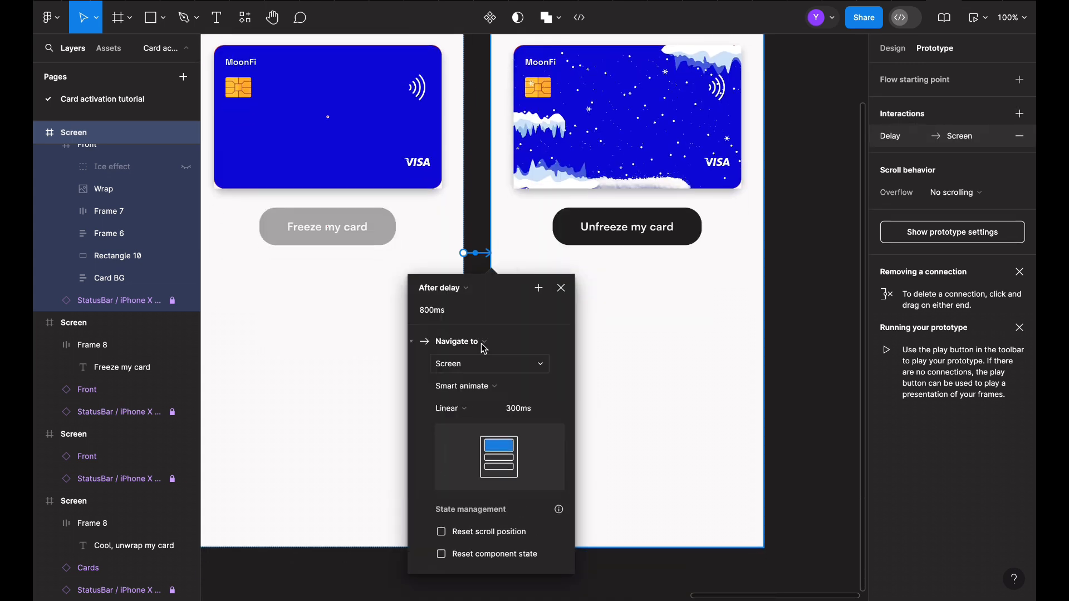
# Set the After delay trigger to 1000 ms and its Smart animate transition to 600 ms.
pyautogui.click(458, 315)
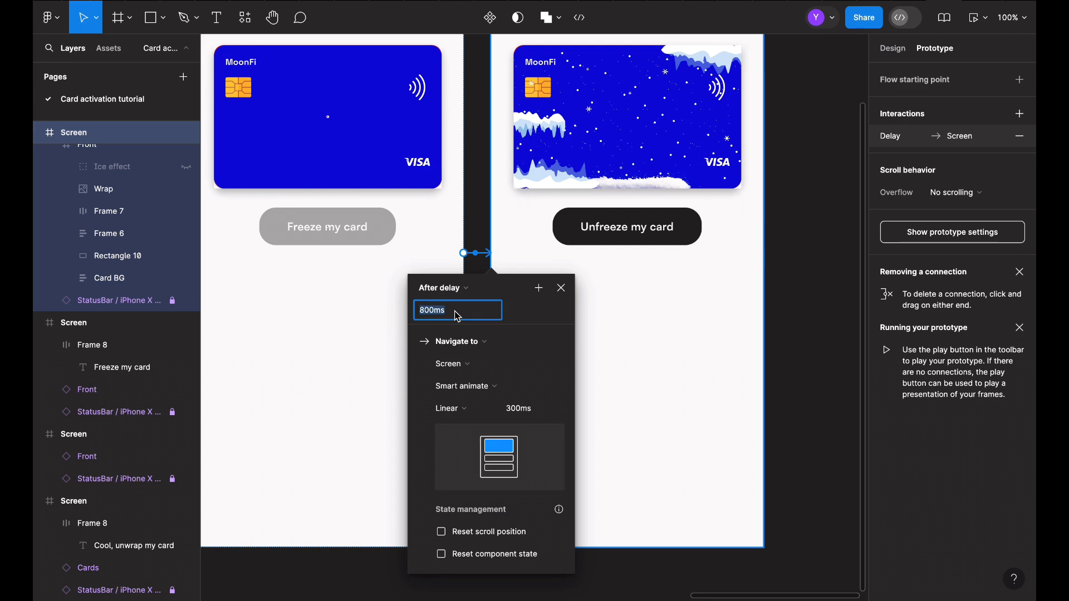
pyautogui.write('1000')
pyautogui.press('Return')
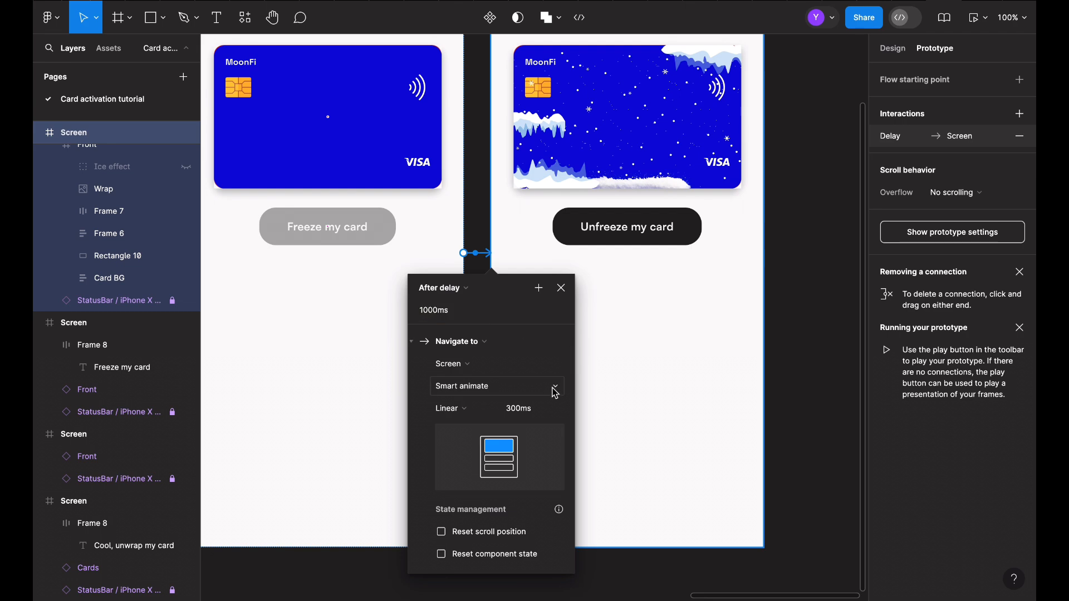
pyautogui.click(532, 409)
pyautogui.write('600')
pyautogui.press('Return')
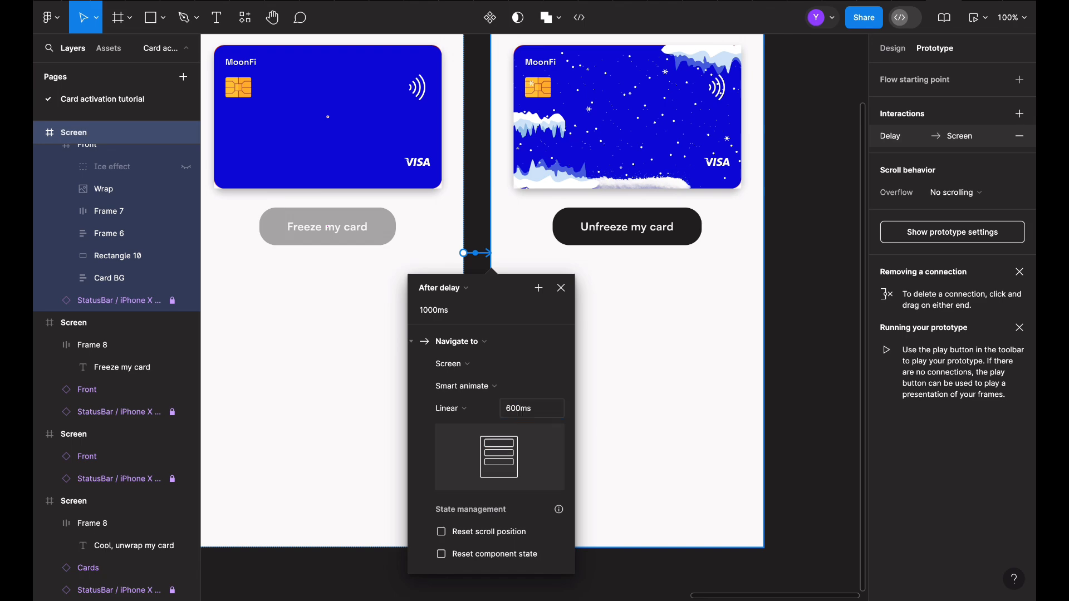
# Select the first wrapped-card screen with the unwrap button and open its prototype preview.
pyautogui.hscroll(-5, 750, 283)
pyautogui.scroll(2, 750, 283)
pyautogui.hscroll(-10, 750, 282)
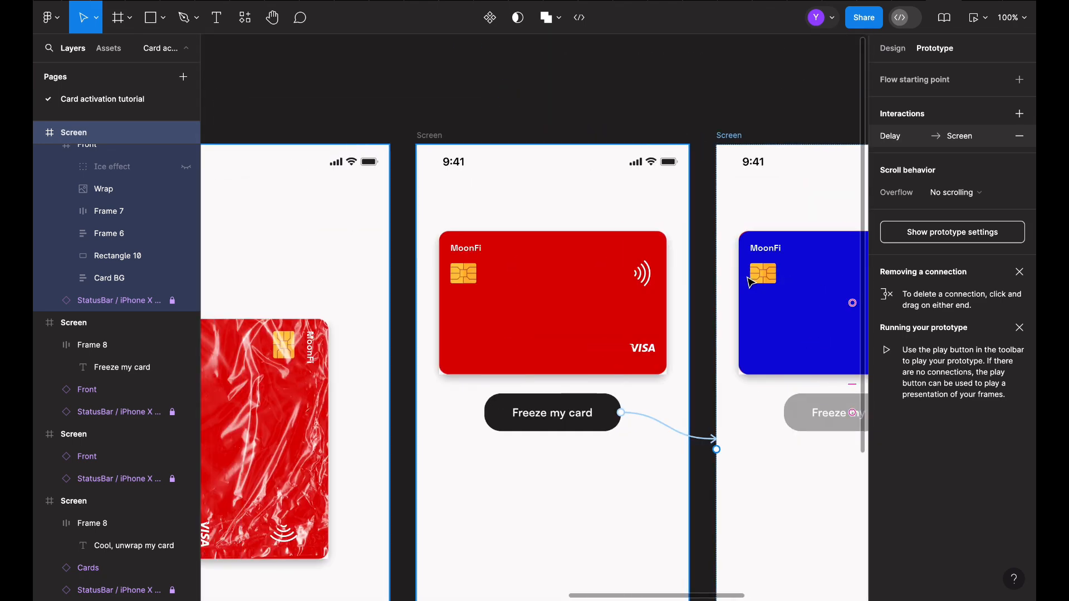
pyautogui.scroll(3, 747, 282)
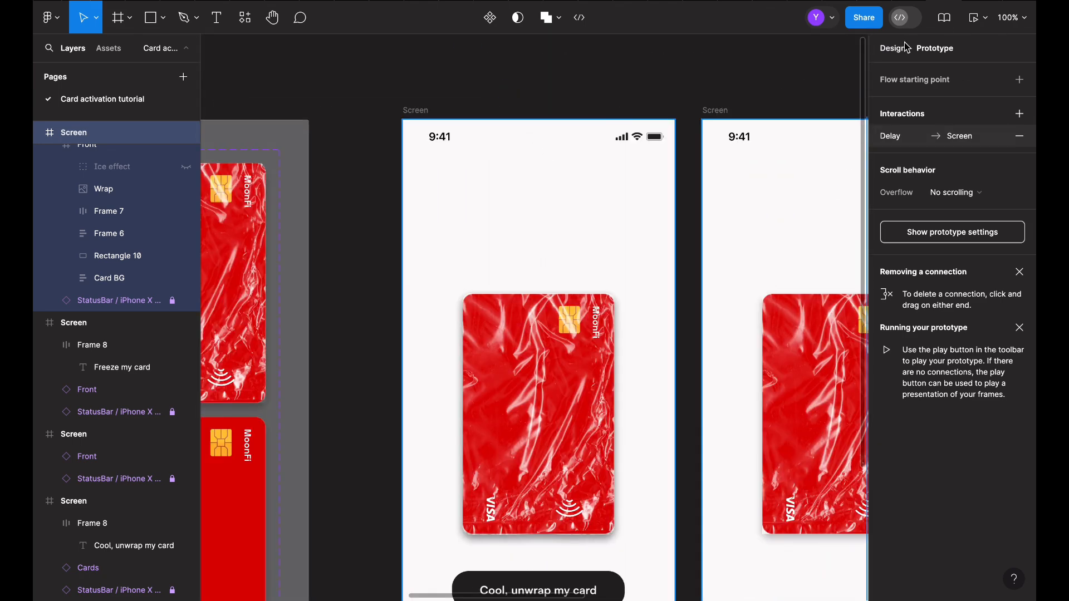
pyautogui.click(905, 48)
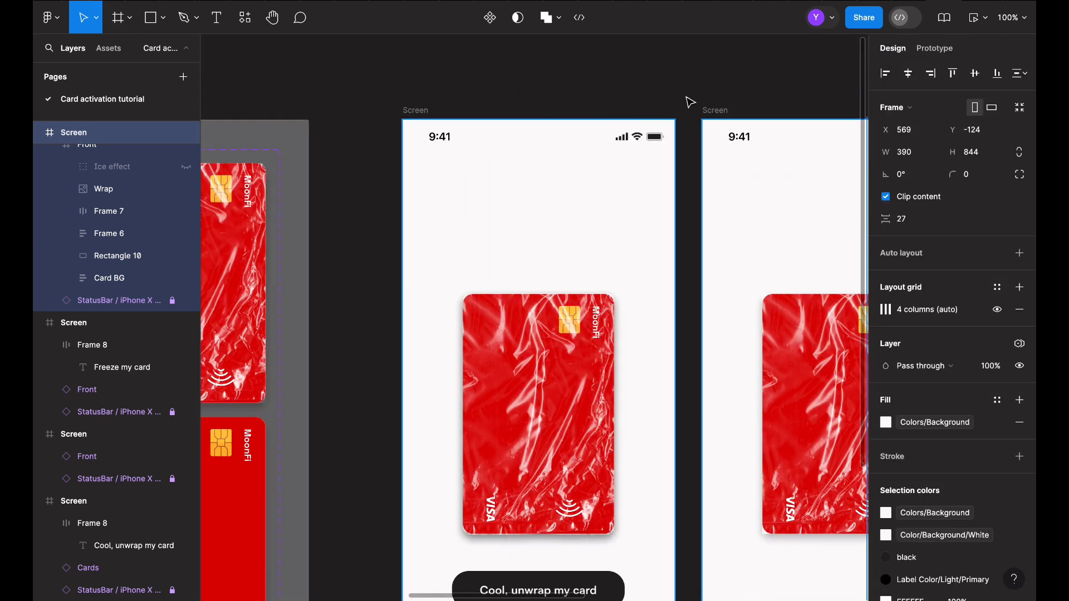
pyautogui.hscroll(-2, 668, 108)
pyautogui.click(489, 105)
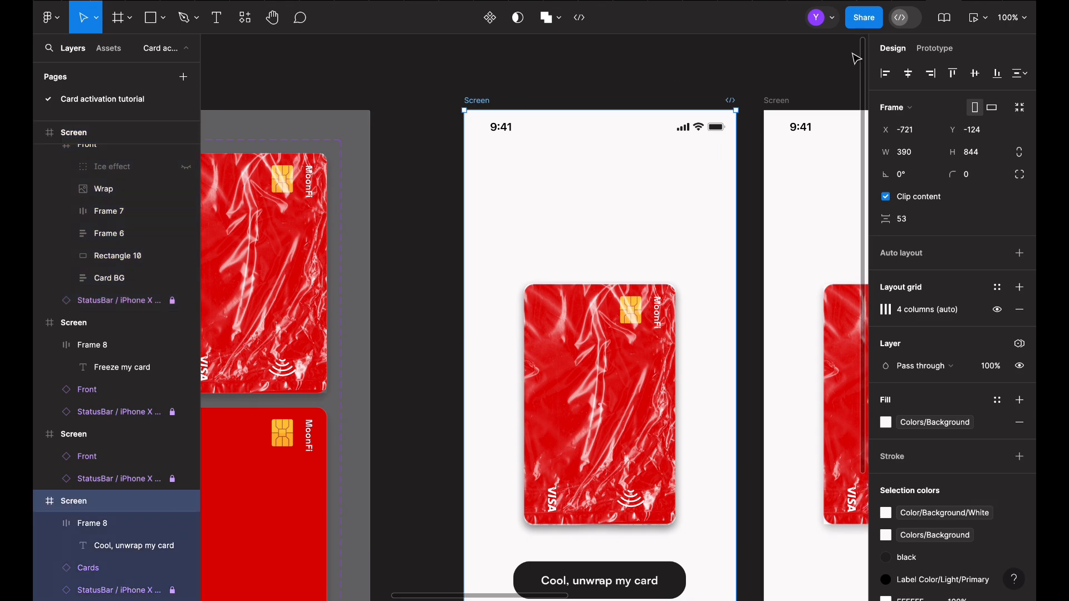
pyautogui.click(974, 25)
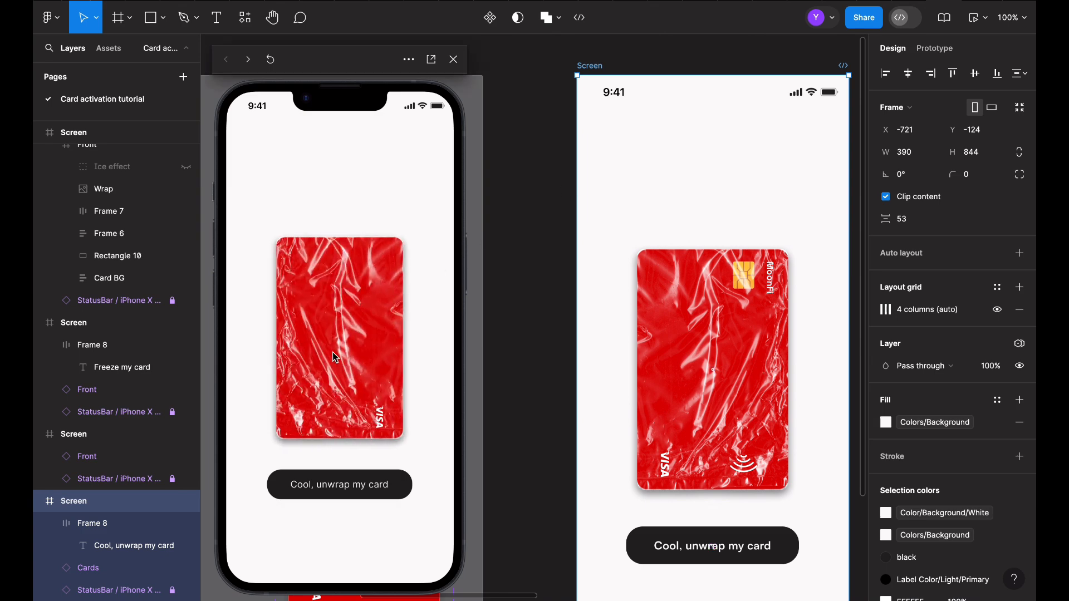
# Test the flow in the preview by flipping the card, unwrapping it and freezing it.
pyautogui.moveTo(399, 352); pyautogui.dragTo(314, 352)
pyautogui.click(338, 485)
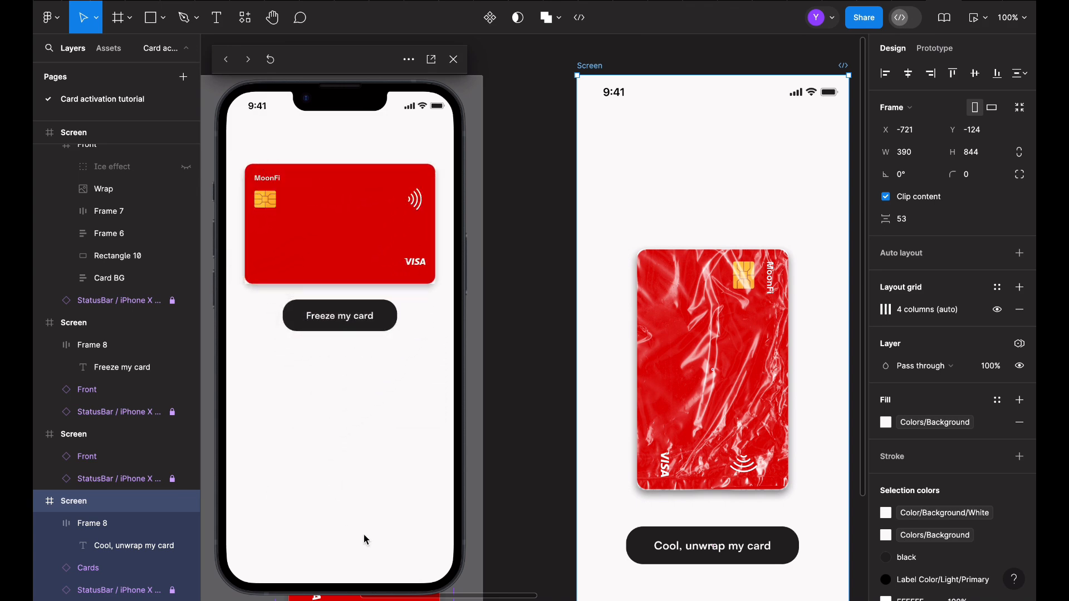
pyautogui.click(366, 317)
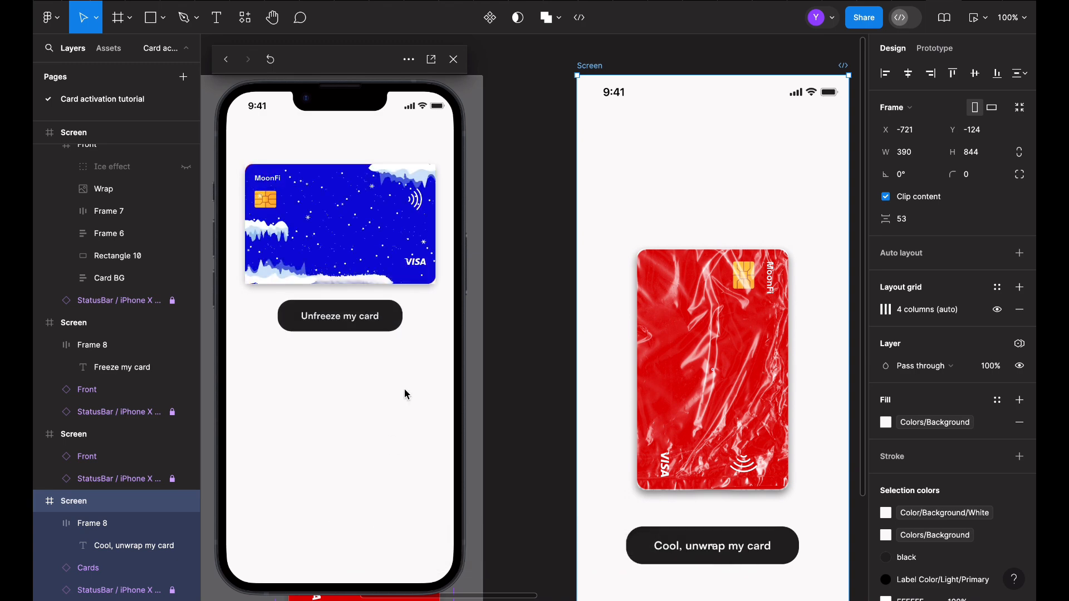
# Review the interaction settings of the "Cool, unwrap my card" button on the first screen.
pyautogui.scroll(-2, 581, 354)
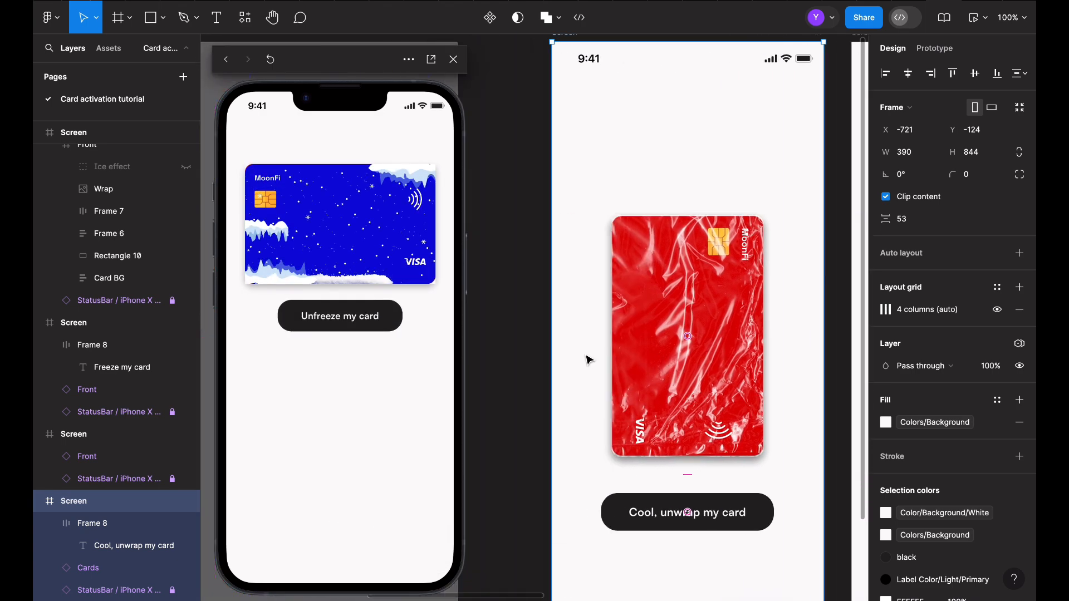
pyautogui.hscroll(5, 589, 359)
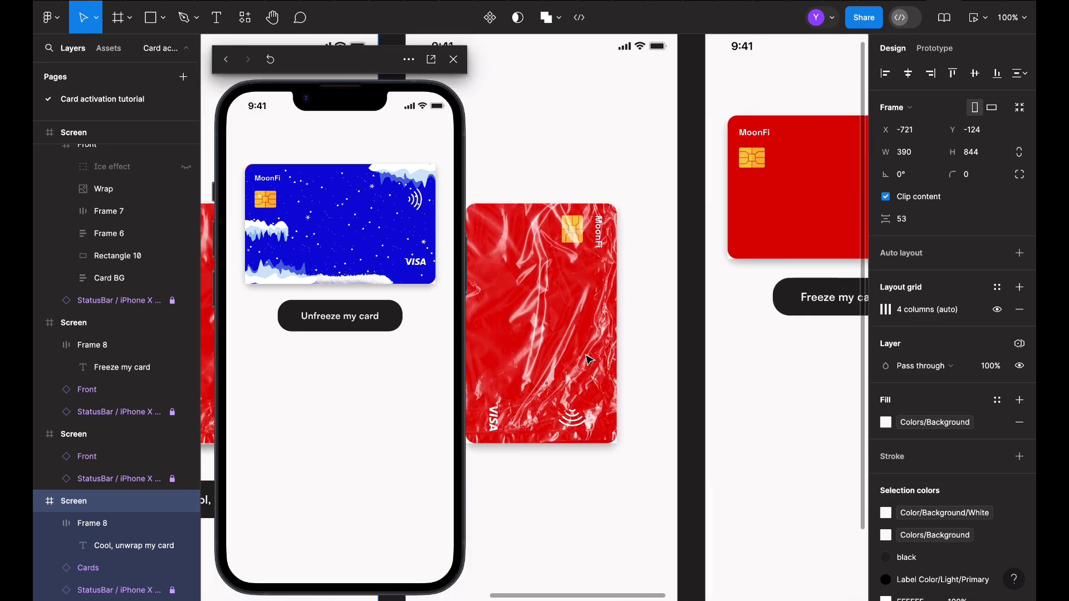
pyautogui.hscroll(-5, 589, 360)
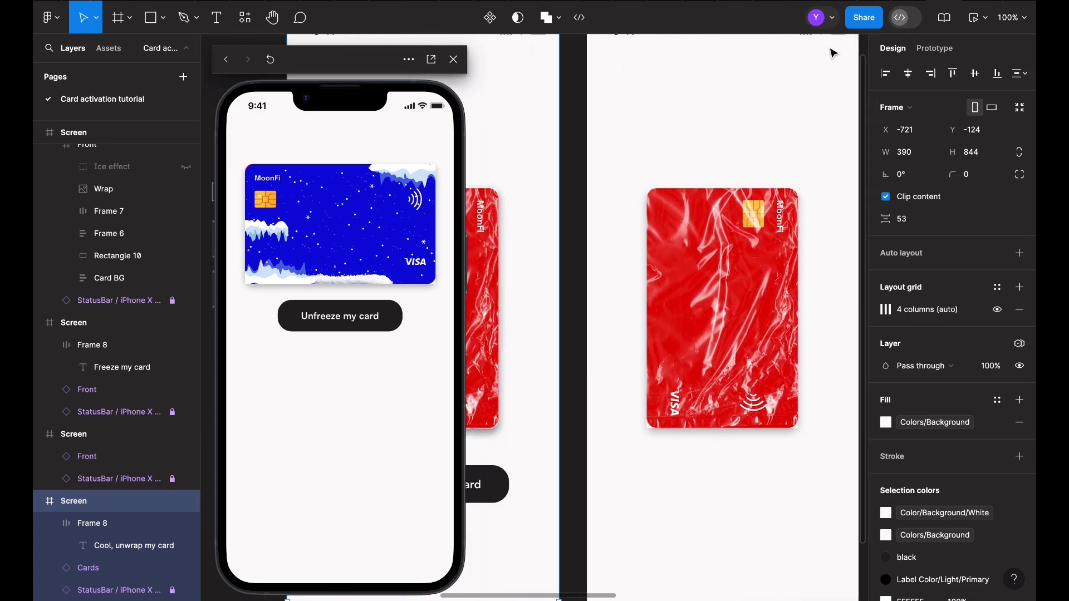
pyautogui.click(935, 49)
pyautogui.scroll(-2, 638, 282)
pyautogui.hscroll(4, 638, 282)
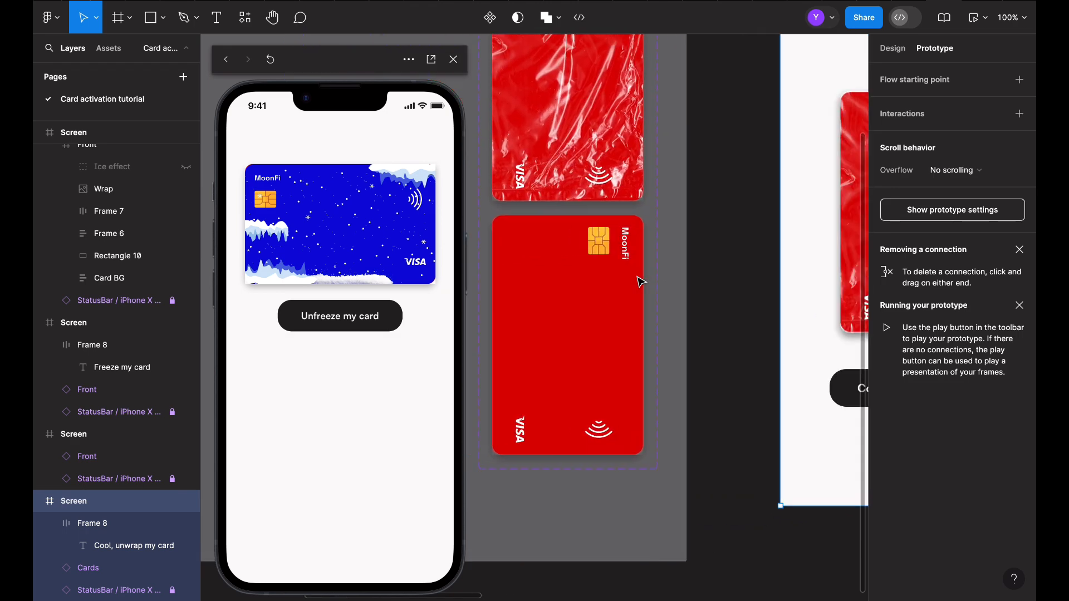
pyautogui.click(655, 293)
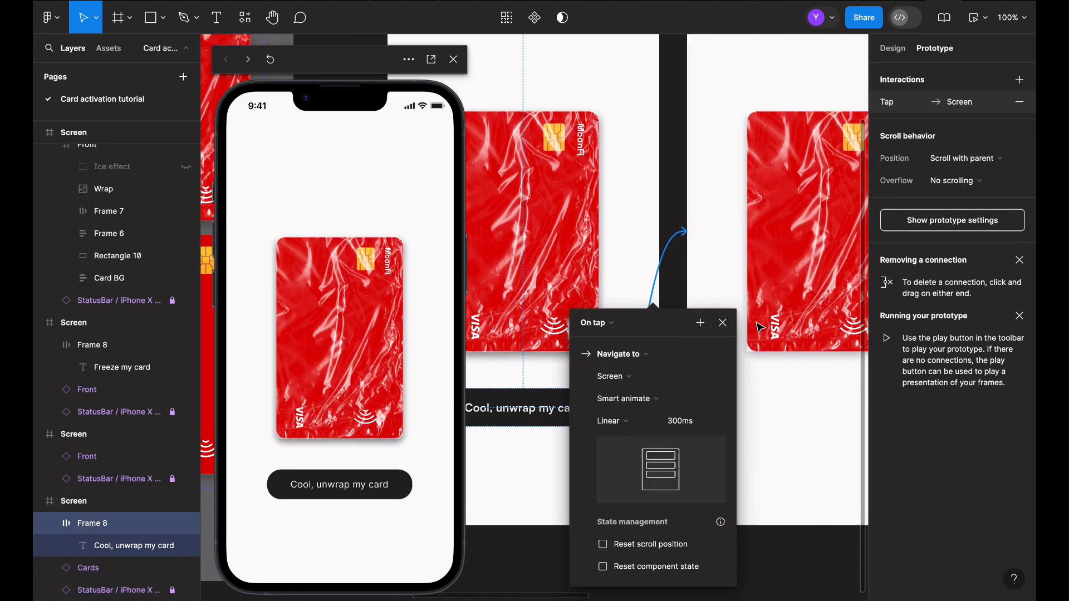
pyautogui.hscroll(2, 759, 326)
pyautogui.scroll(-5, 758, 326)
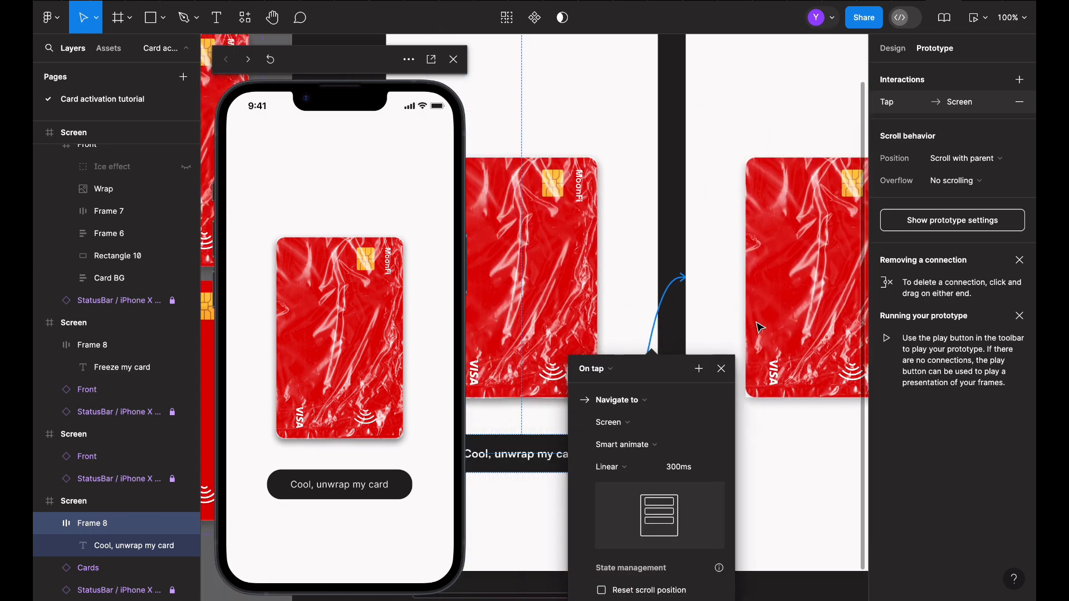
pyautogui.scroll(2, 759, 326)
pyautogui.hscroll(-3, 759, 326)
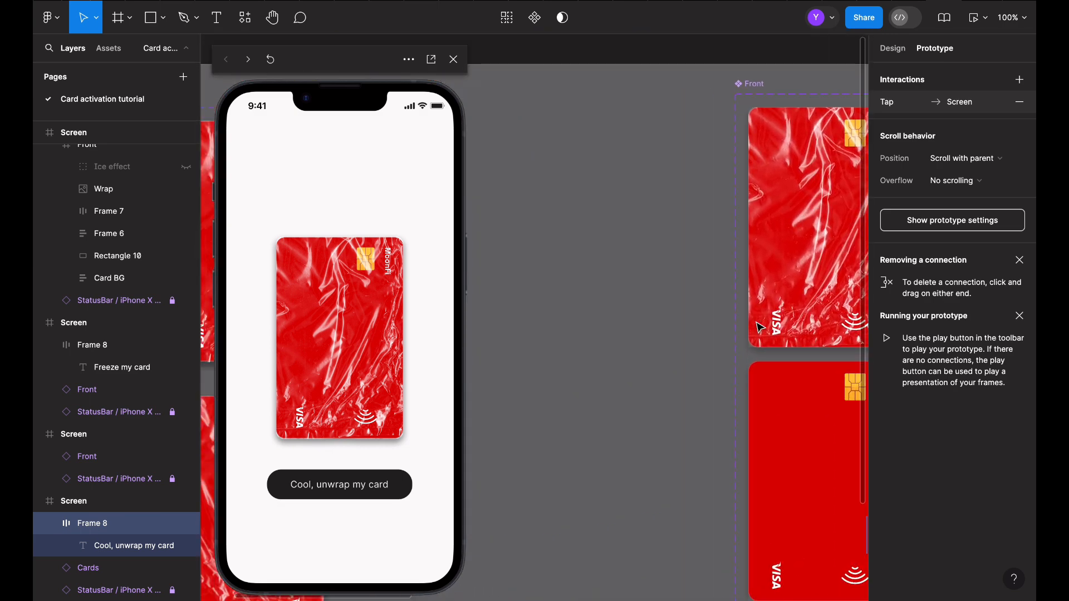
pyautogui.hscroll(2, 759, 327)
# Set the Smart animate duration from the wrapped Front card variant to the Unwrapped variant to 3000 ms.
pyautogui.click(752, 334)
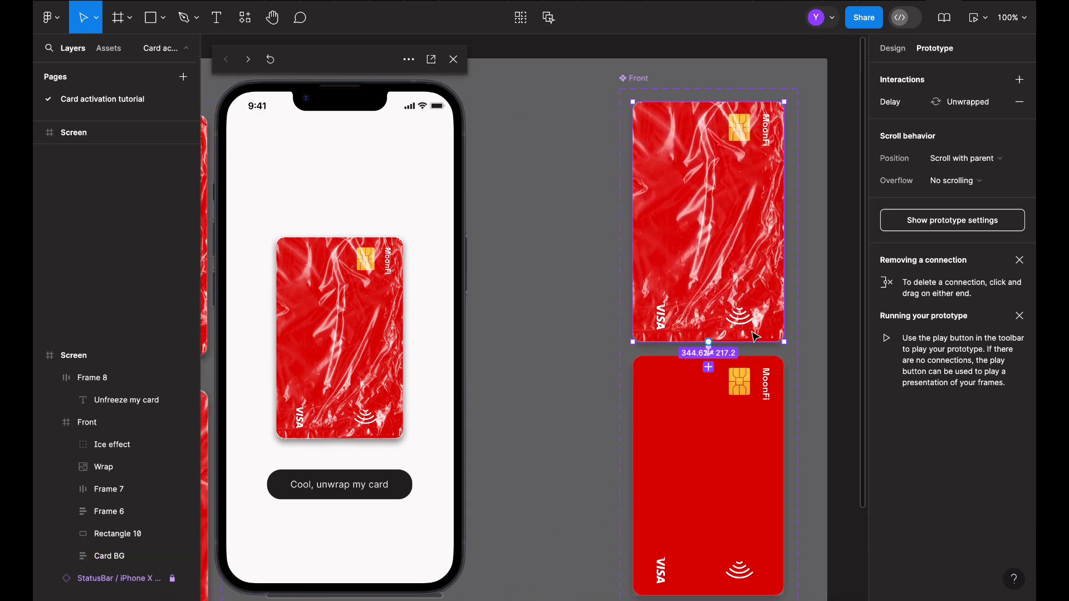
pyautogui.click(708, 361)
pyautogui.click(738, 511)
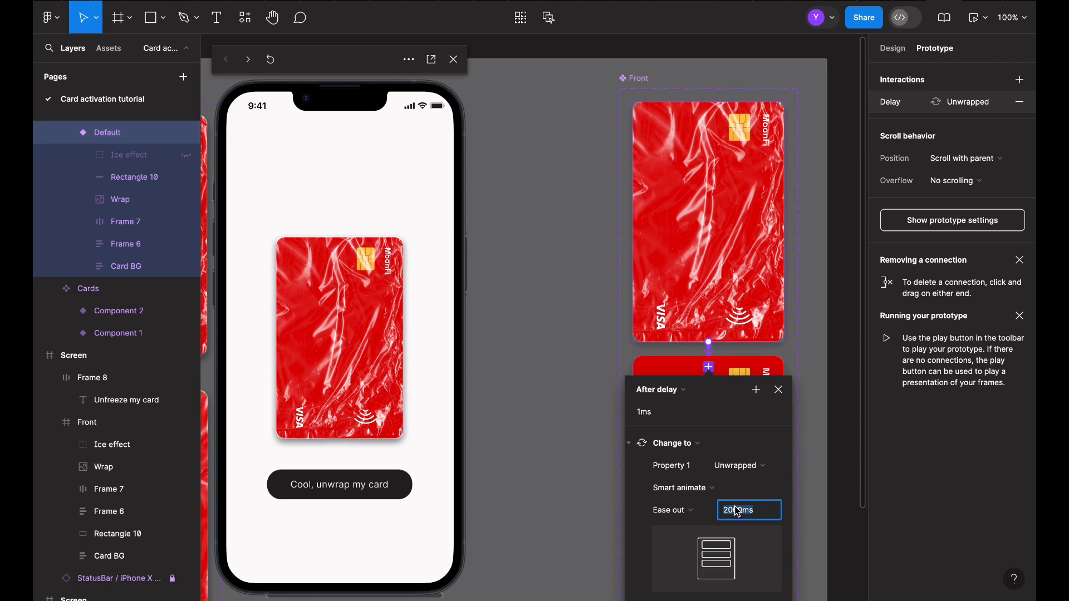
pyautogui.write('3000')
pyautogui.press('Return')
# Review the delay and transition duration of the connection from the wrapped-card screen without a button to the red card screen.
pyautogui.hscroll(10, 727, 377)
pyautogui.hscroll(6, 728, 378)
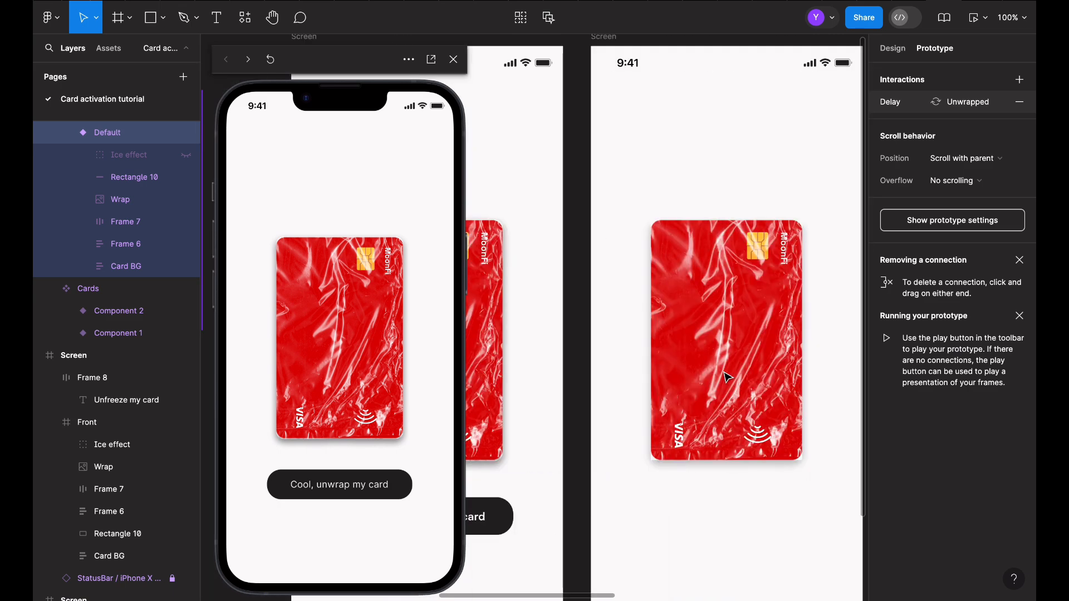
pyautogui.scroll(1, 728, 378)
pyautogui.click(484, 111)
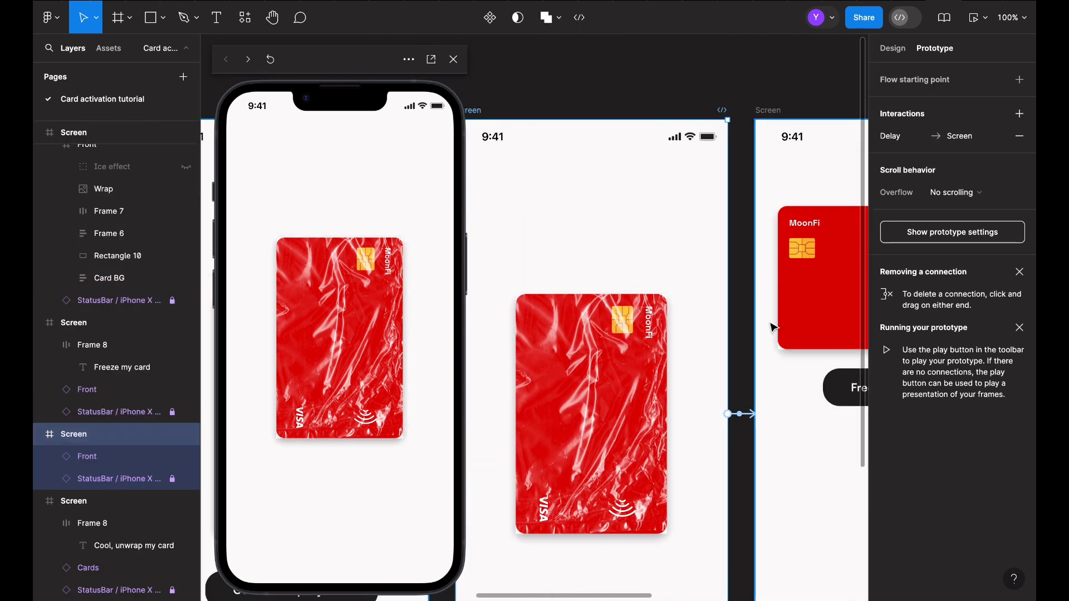
pyautogui.click(740, 414)
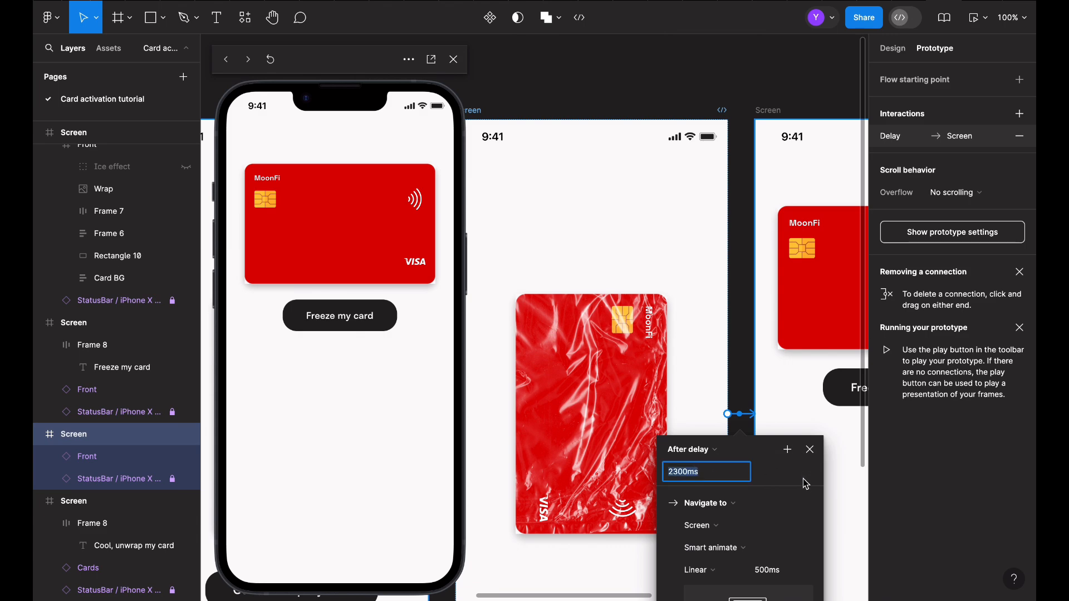
pyautogui.click(776, 573)
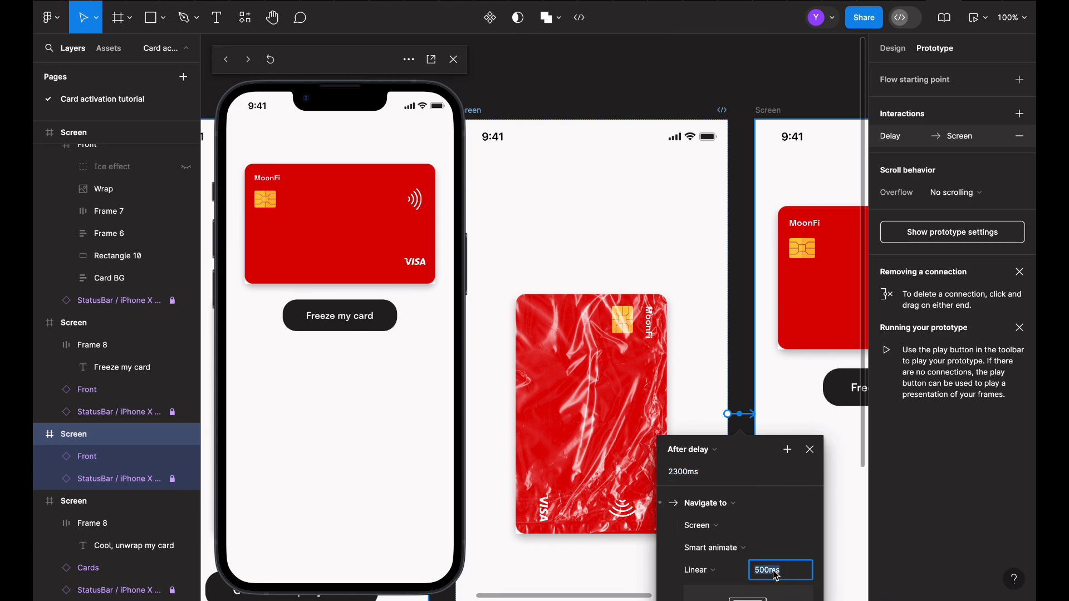
pyautogui.press('Return')
# Review the After delay connection between the plain blue card screen and the snowy card screen.
pyautogui.hscroll(8, 729, 369)
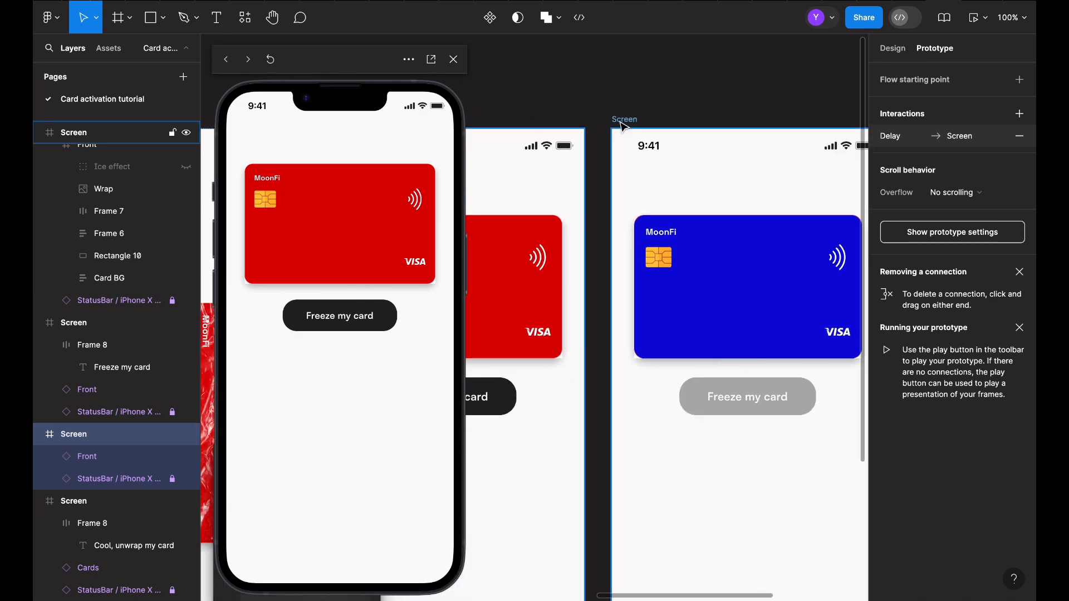
pyautogui.click(624, 119)
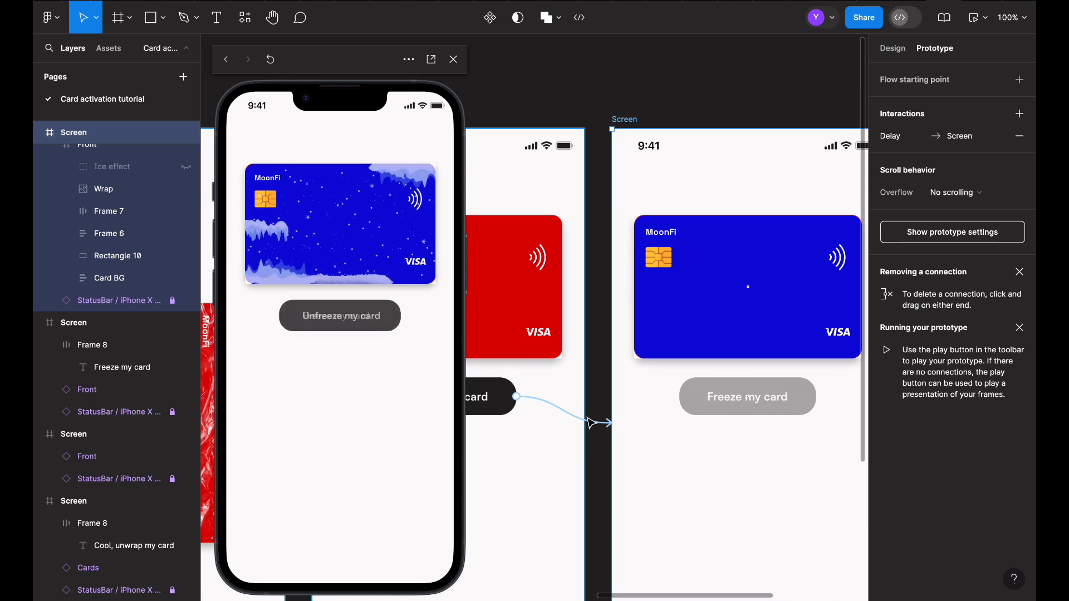
pyautogui.hscroll(4, 612, 390)
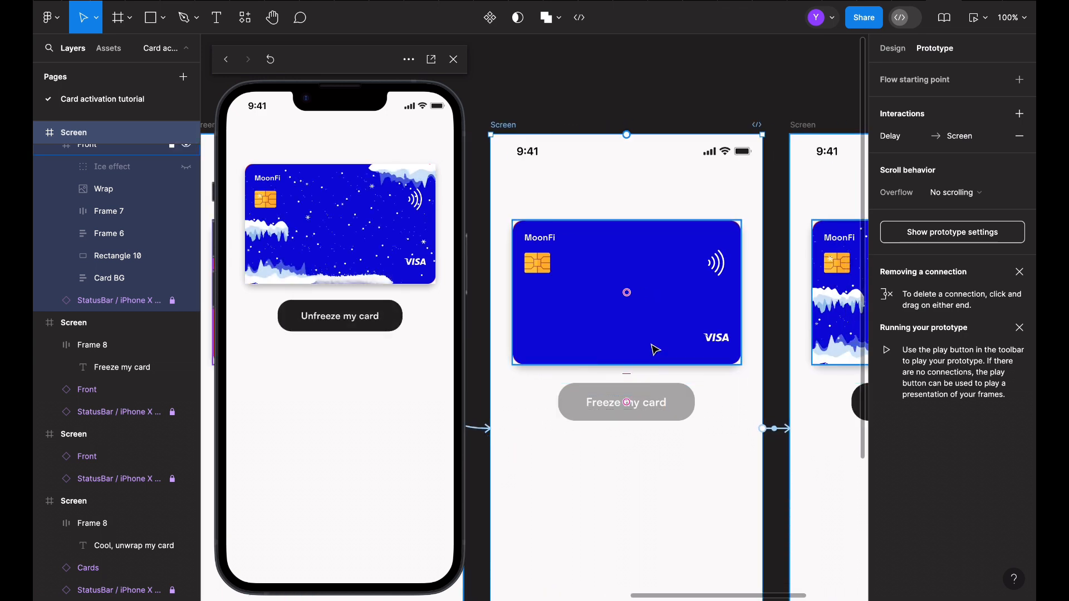
pyautogui.click(785, 432)
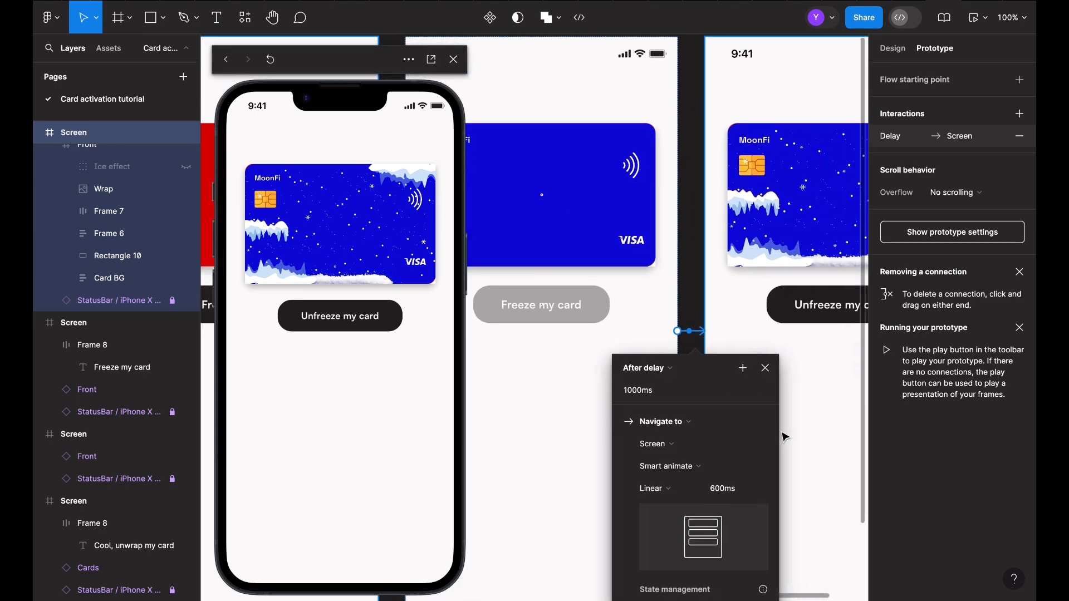
# Preview the prototype again from the first wrapped-card screen and flip the card several times.
pyautogui.hscroll(-5, 782, 433)
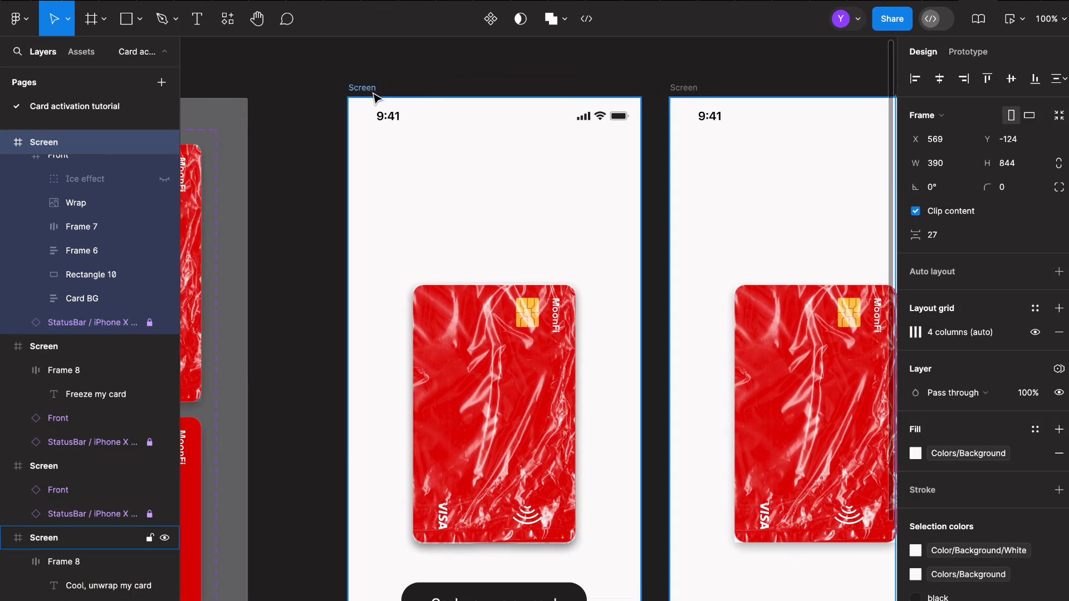
pyautogui.click(386, 92)
pyautogui.click(1010, 19)
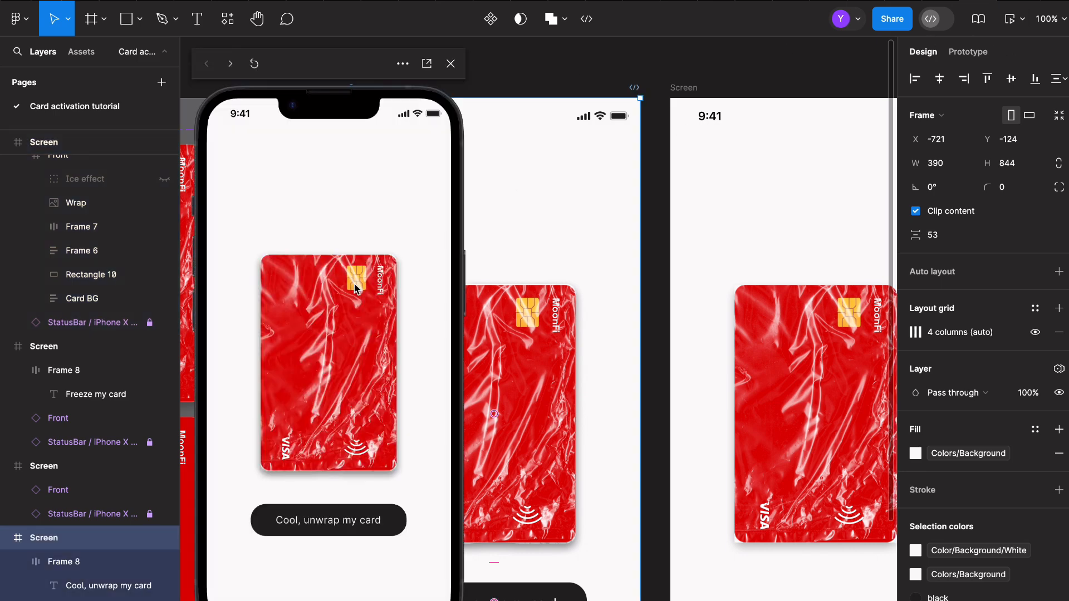
pyautogui.moveTo(371, 326); pyautogui.dragTo(275, 329)
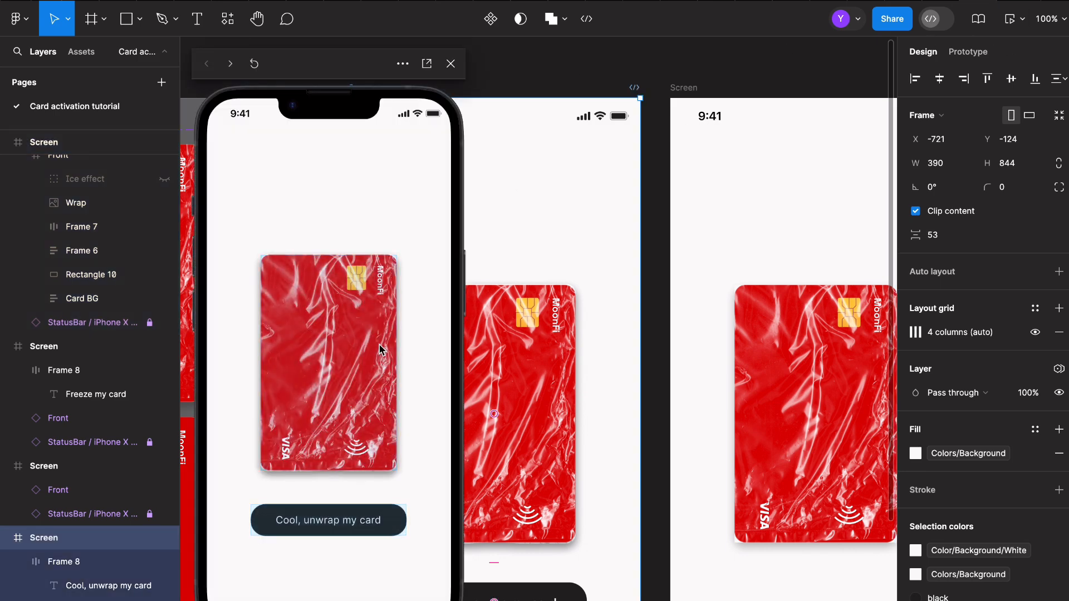
pyautogui.moveTo(377, 347); pyautogui.dragTo(251, 371)
pyautogui.moveTo(340, 374); pyautogui.dragTo(258, 377)
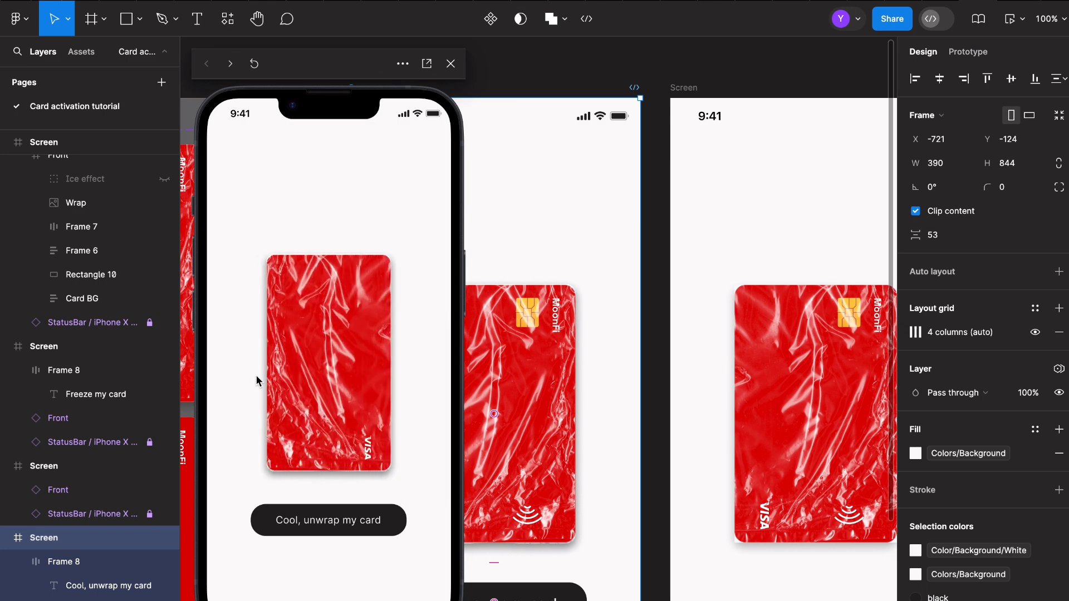
# Unwrap and freeze the card in the preview, and close the preview.
pyautogui.click(321, 520)
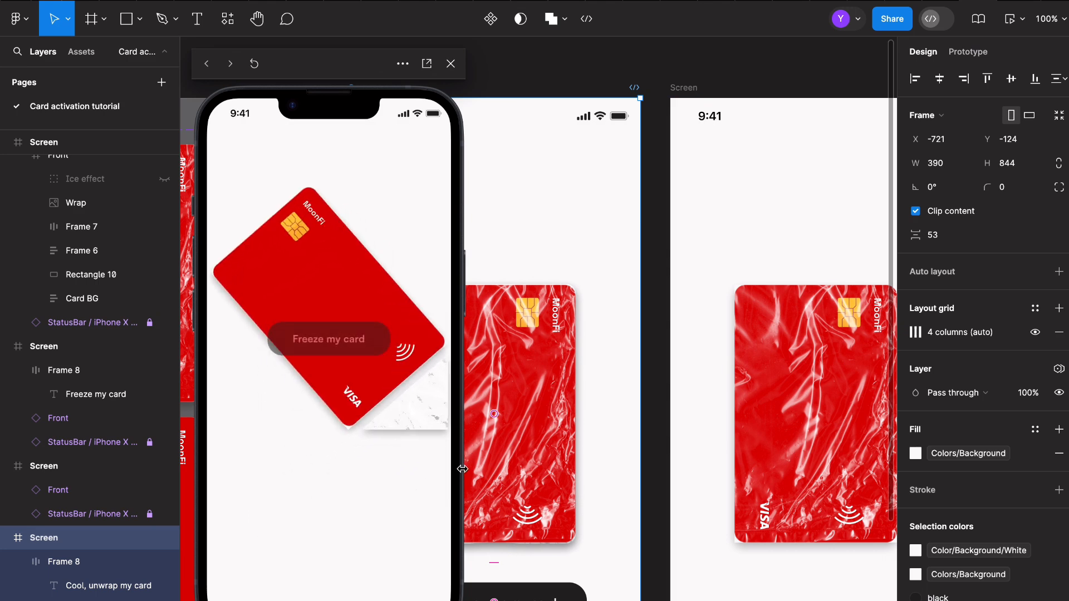
pyautogui.click(330, 350)
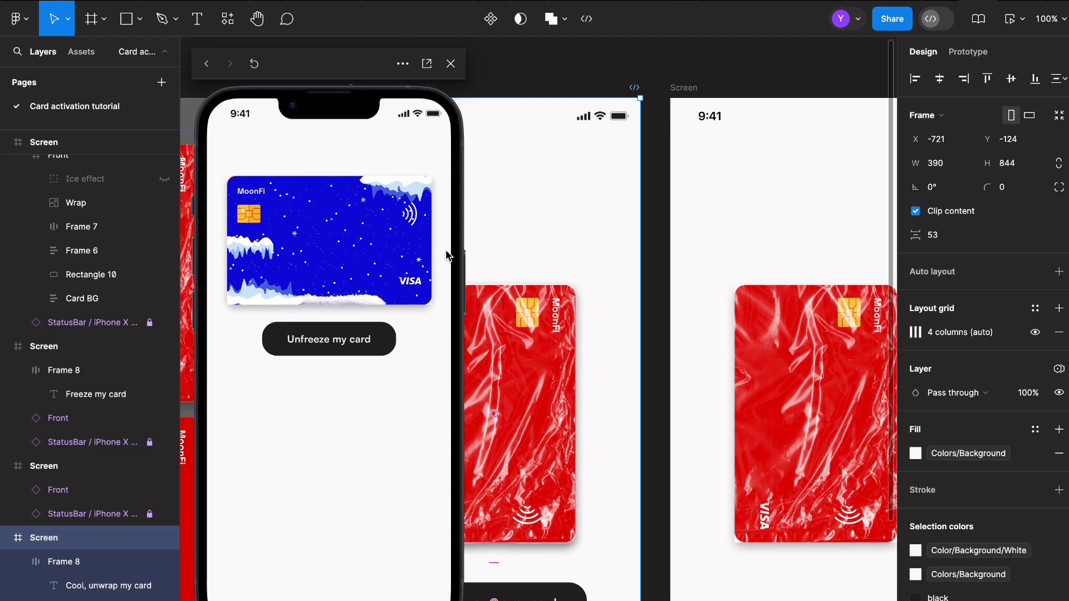
pyautogui.click(451, 63)
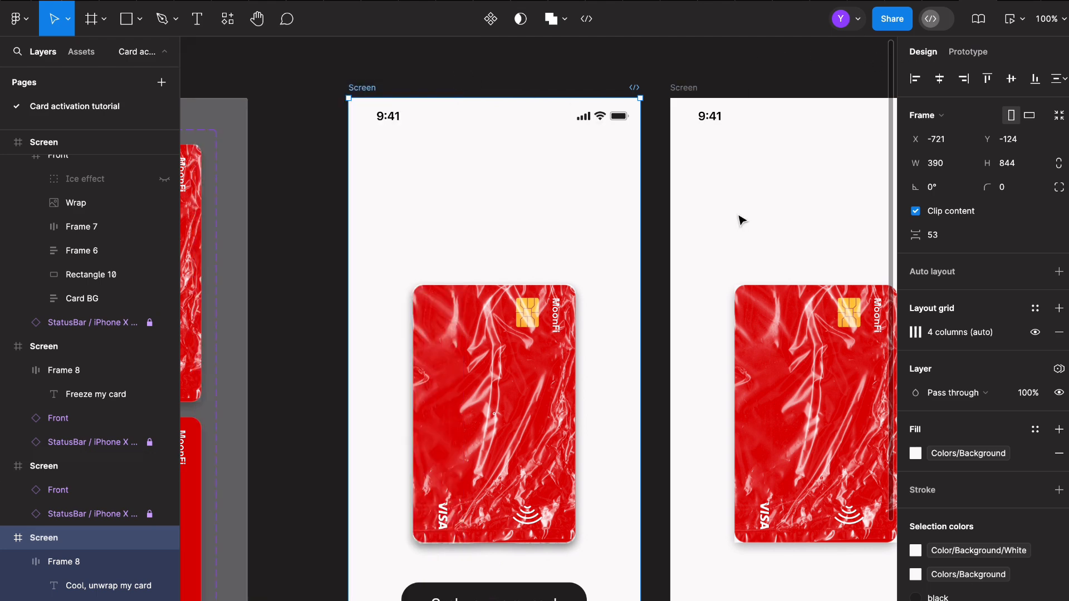